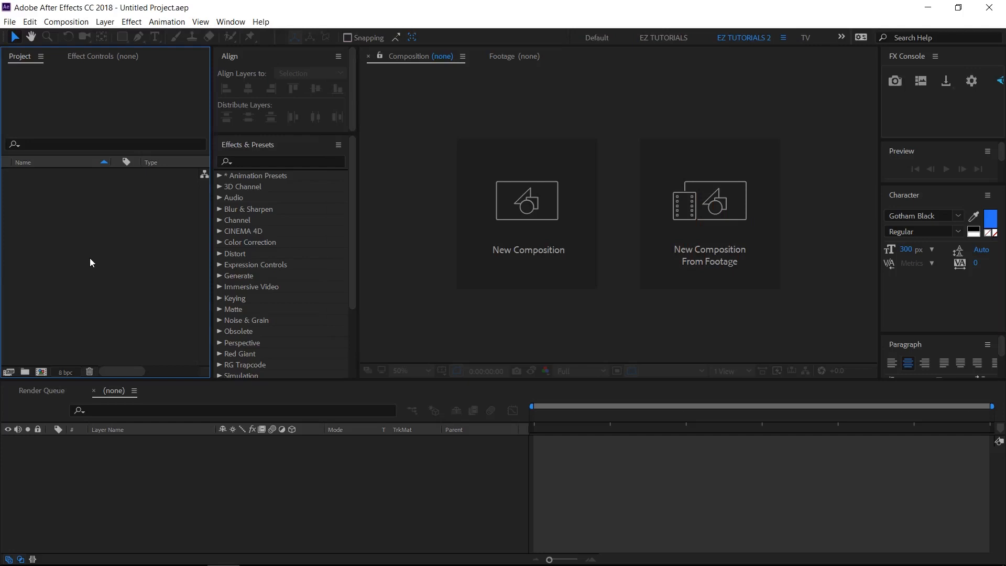
# Step: Import image 1, image 2 and image 3 from the Modern Slideshow Project folder as footage
pyautogui.rightClick(71, 300)
pyautogui.moveTo(106, 366)
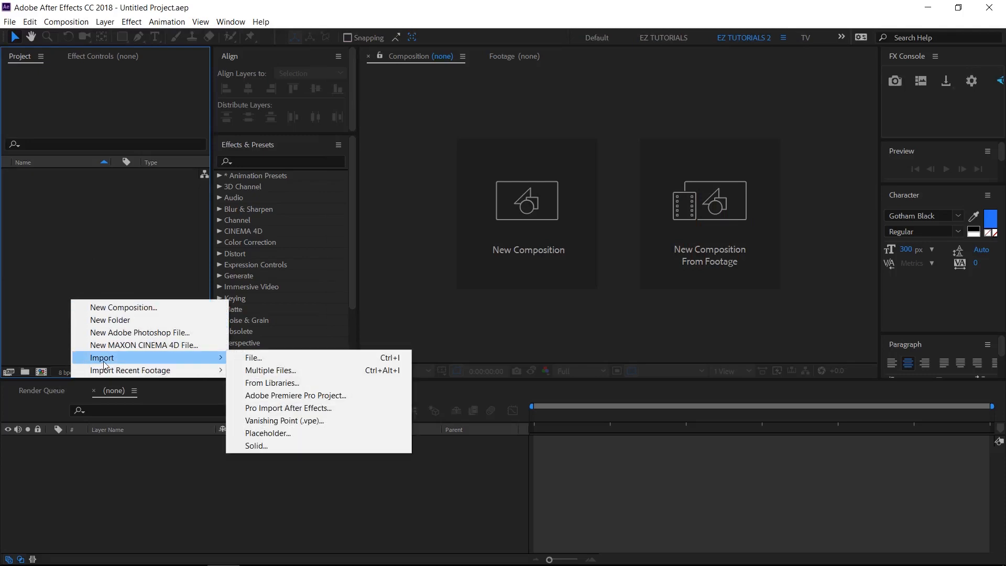
pyautogui.click(233, 362)
pyautogui.click(313, 185)
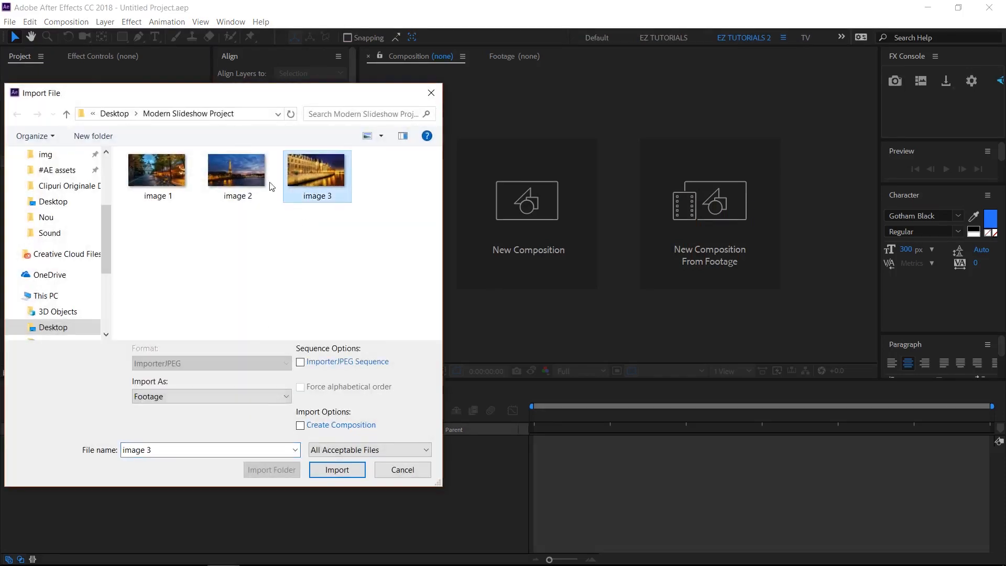
pyautogui.keyDown('shift'); pyautogui.click(164, 183); pyautogui.keyUp('shift')
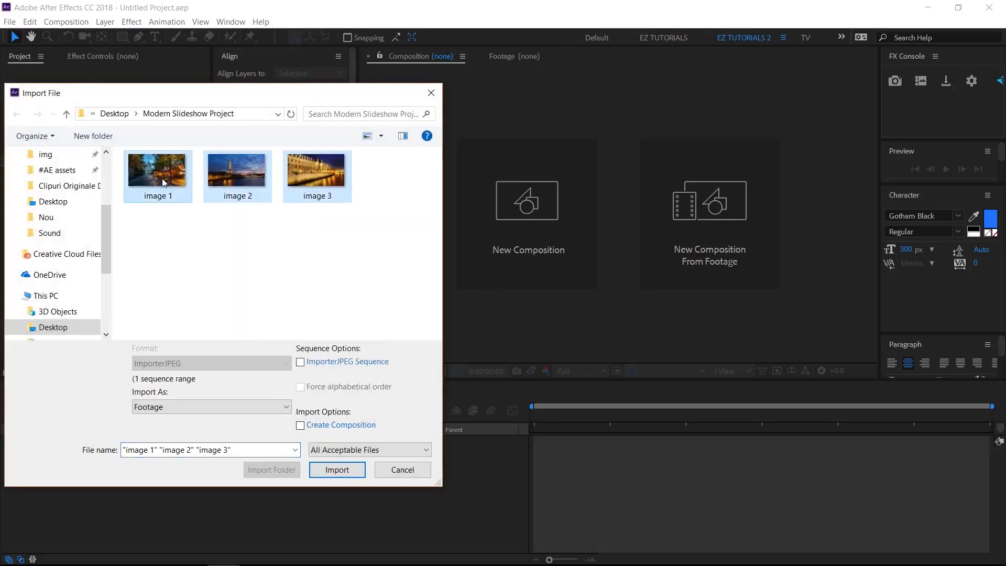
pyautogui.click(323, 470)
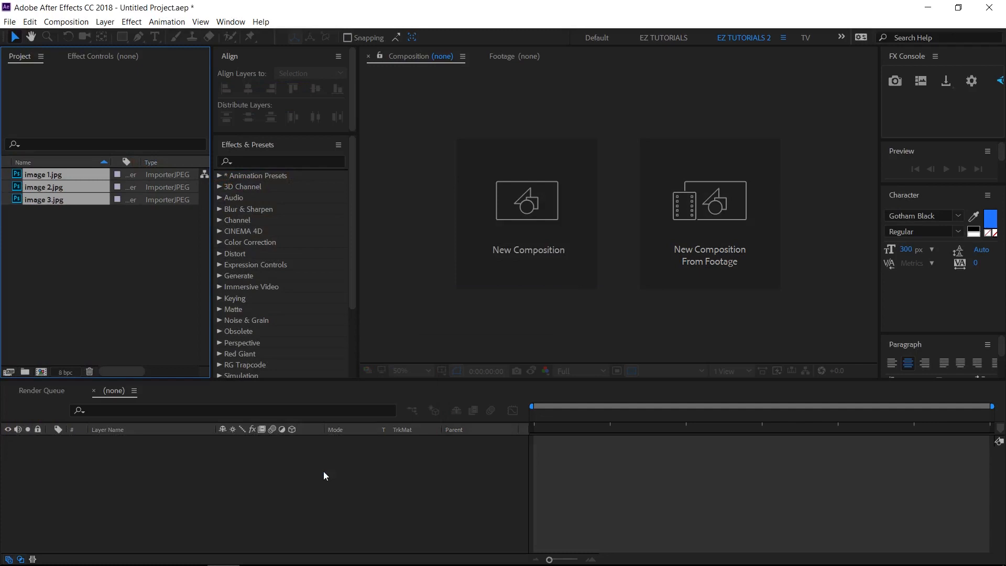
# Step: Create a 1920 × 1080 composition named "Modern slideshow" at 30 fps with a duration of 9 seconds
pyautogui.click(42, 372)
pyautogui.write('M')
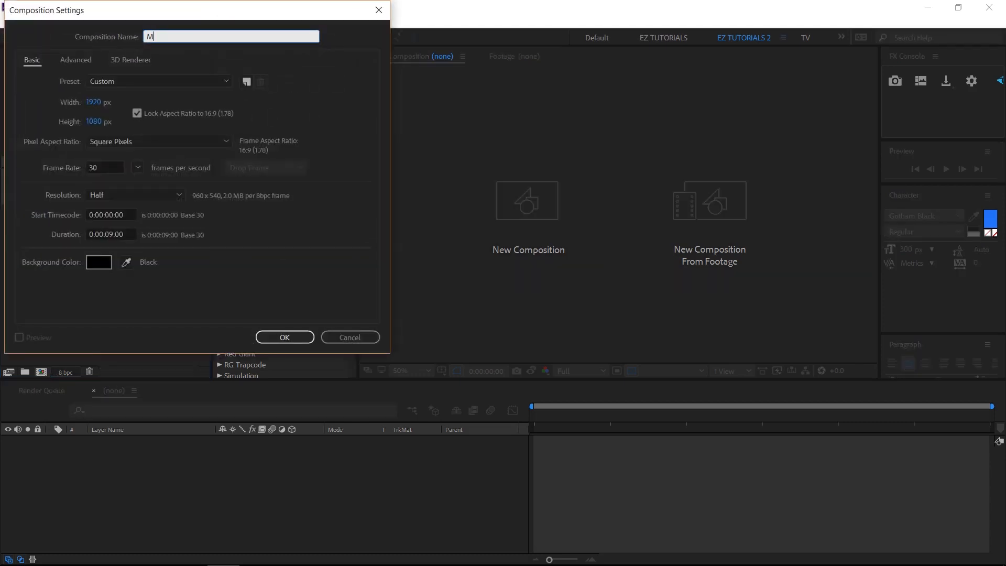
pyautogui.write('odern slideshow')
pyautogui.click(275, 338)
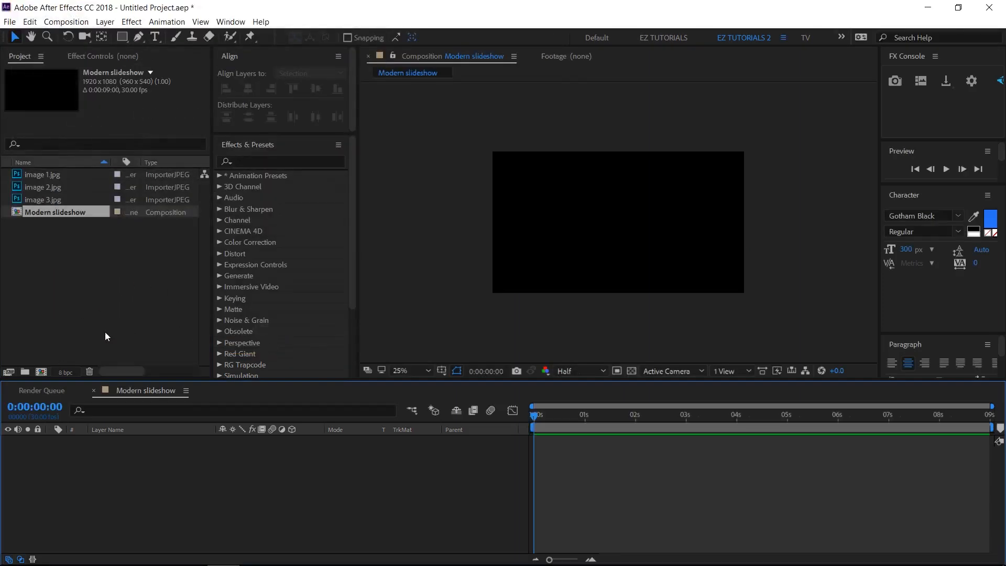
# Step: Add image 1.jpg, image 2.jpg and image 3.jpg to the Modern slideshow timeline as layers
pyautogui.click(51, 203)
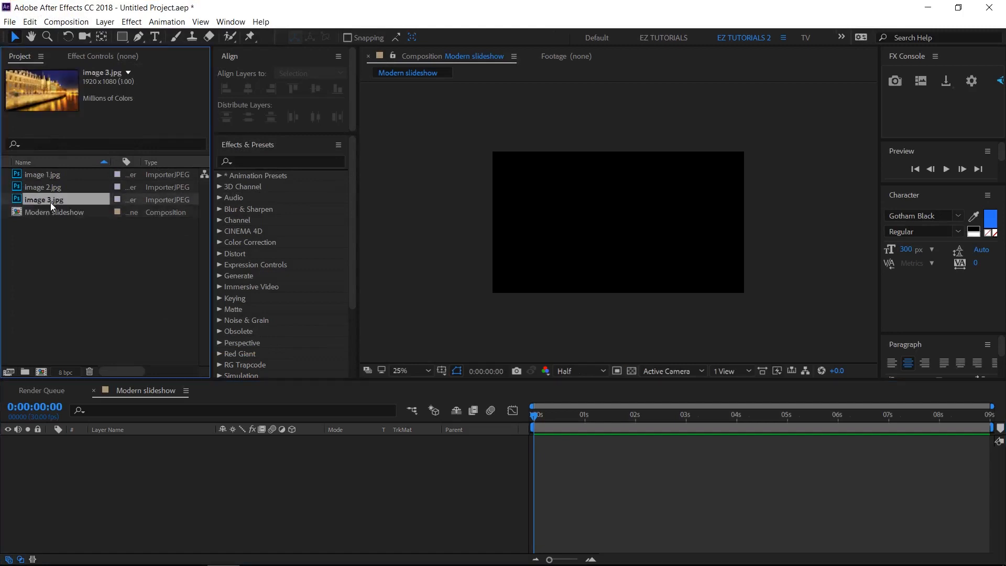
pyautogui.keyDown('shift'); pyautogui.click(45, 175); pyautogui.keyUp('shift')
pyautogui.moveTo(51, 193); pyautogui.dragTo(73, 481)
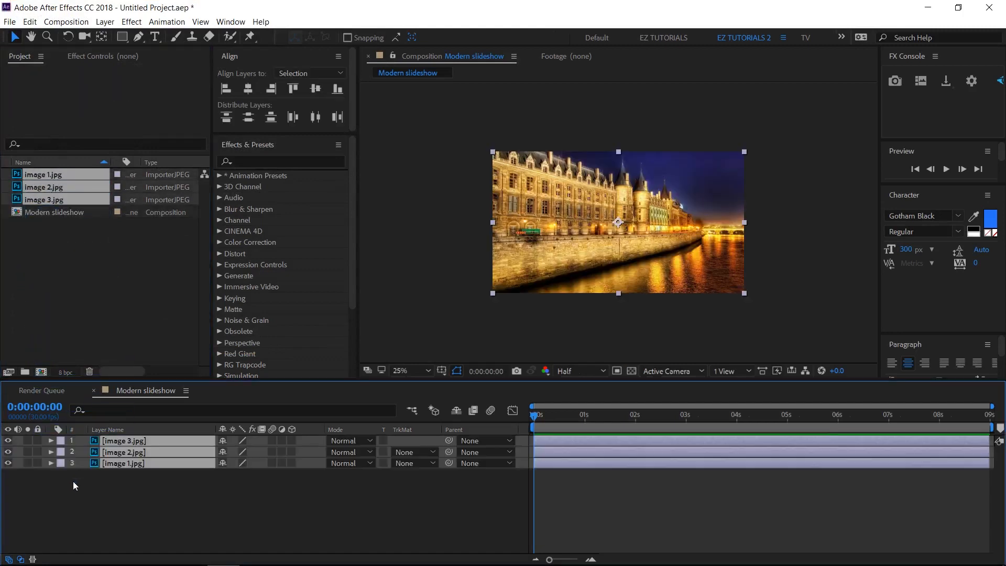
pyautogui.click(74, 484)
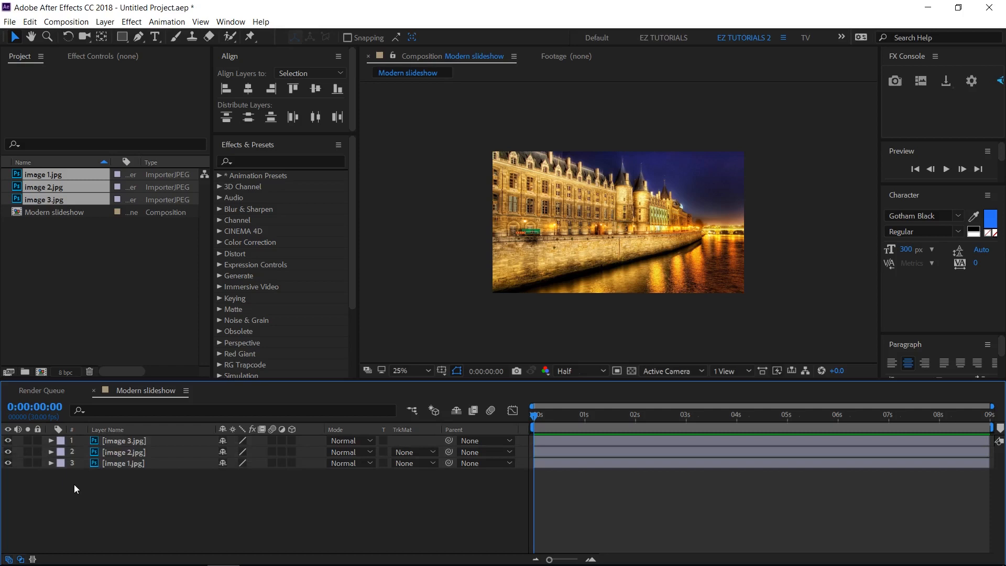
# Step: Pre-compose the image 3.jpg layer as "Image 1", moving all attributes into the new composition
pyautogui.rightClick(96, 442)
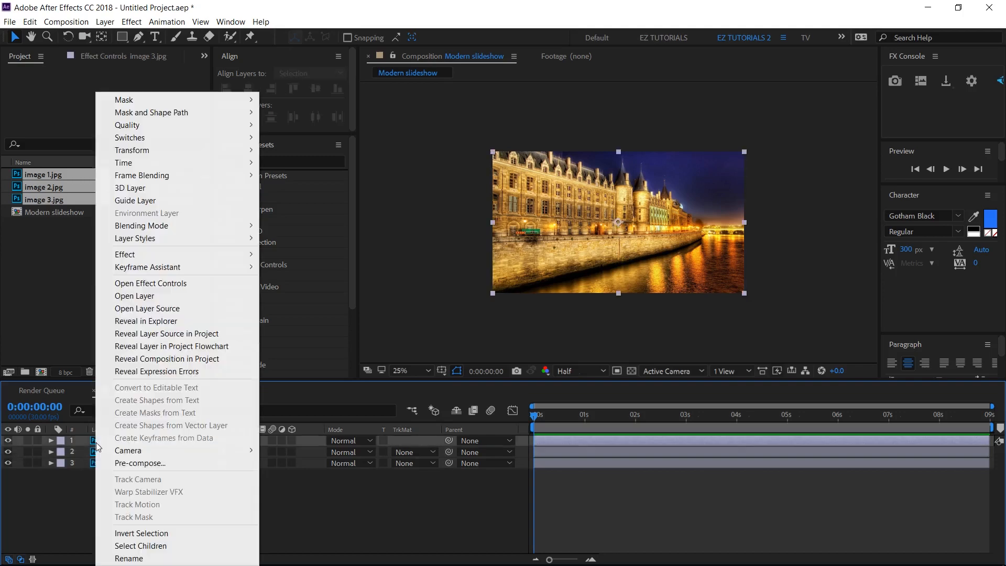
pyautogui.click(124, 463)
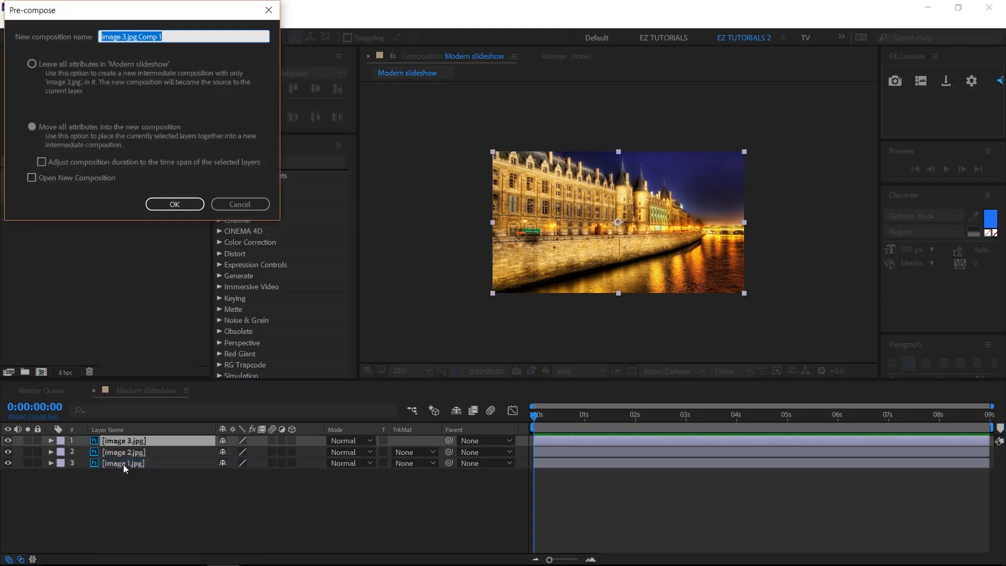
pyautogui.write('Image')
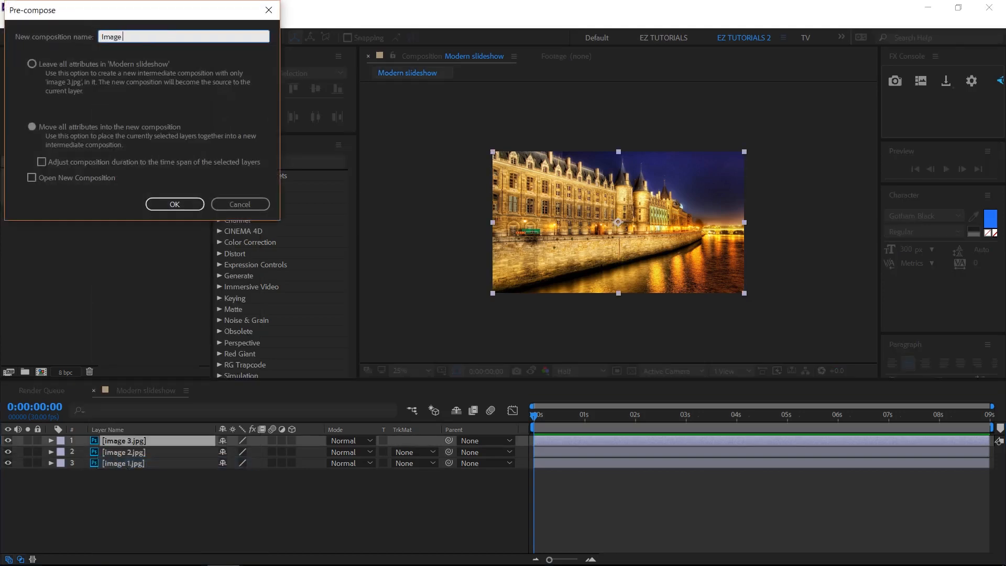
pyautogui.click(32, 127)
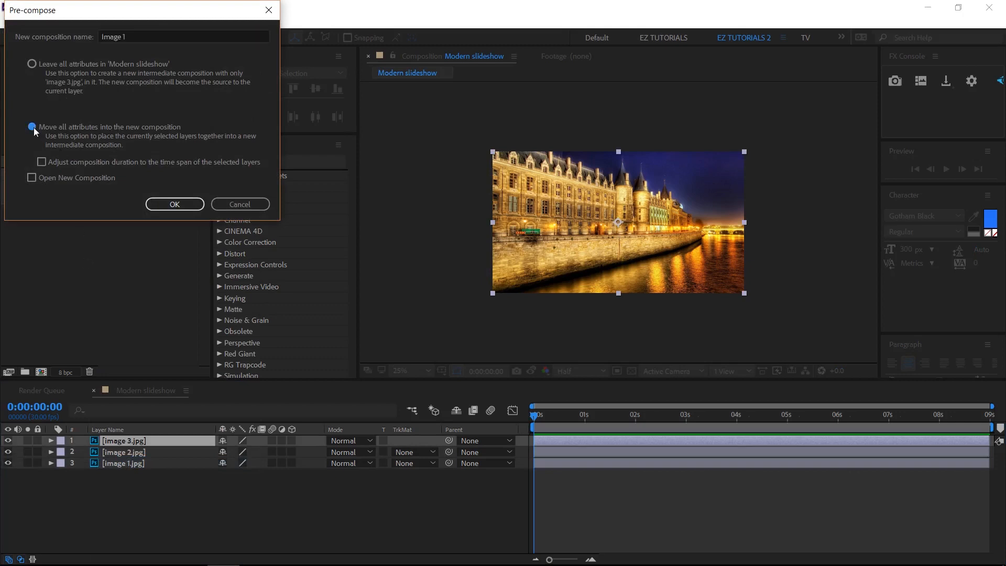
pyautogui.click(166, 206)
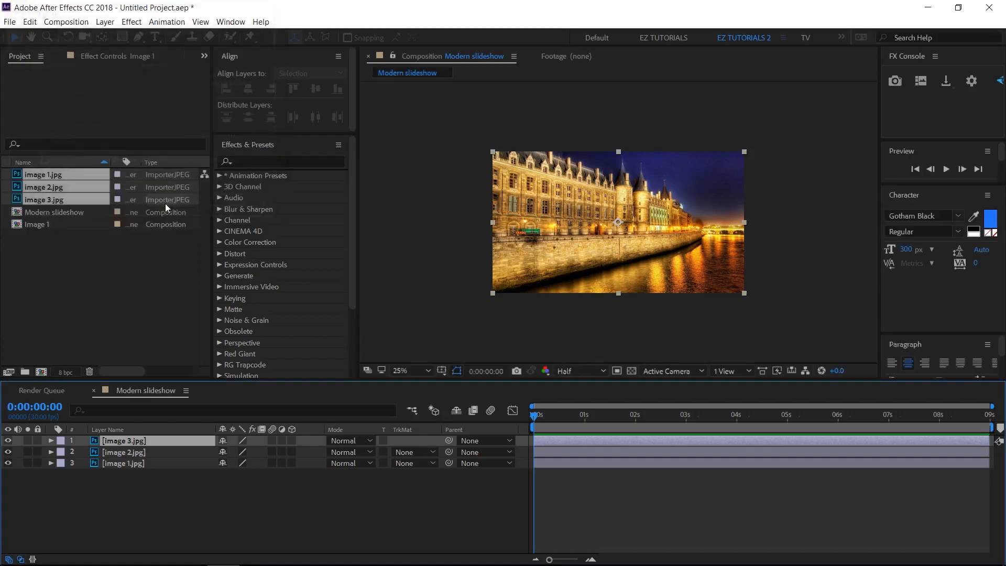
# Step: Pre-compose the image 2.jpg layer under the name "Image 2"
pyautogui.click(118, 452)
pyautogui.rightClick(120, 452)
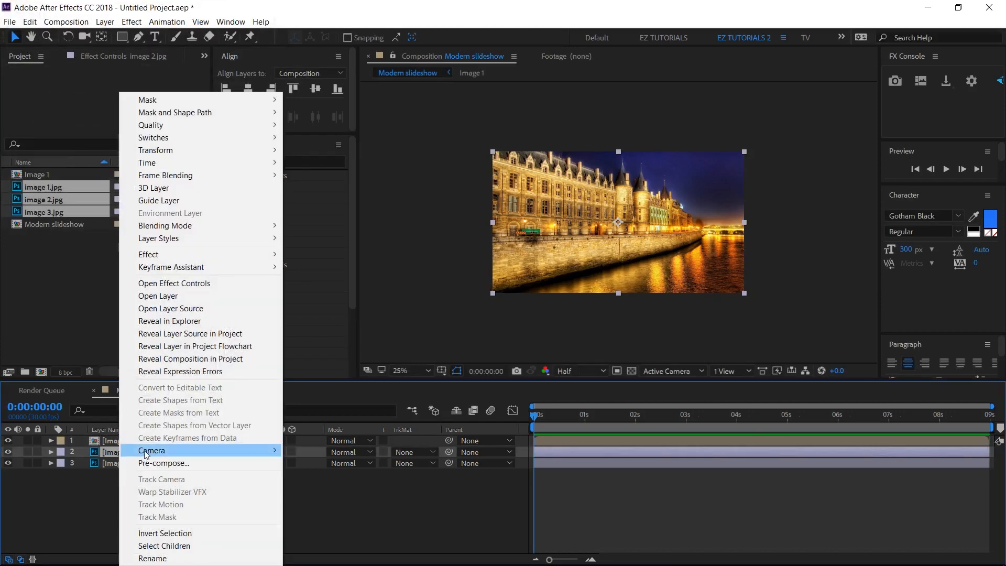
pyautogui.click(150, 458)
pyautogui.write('Image 2')
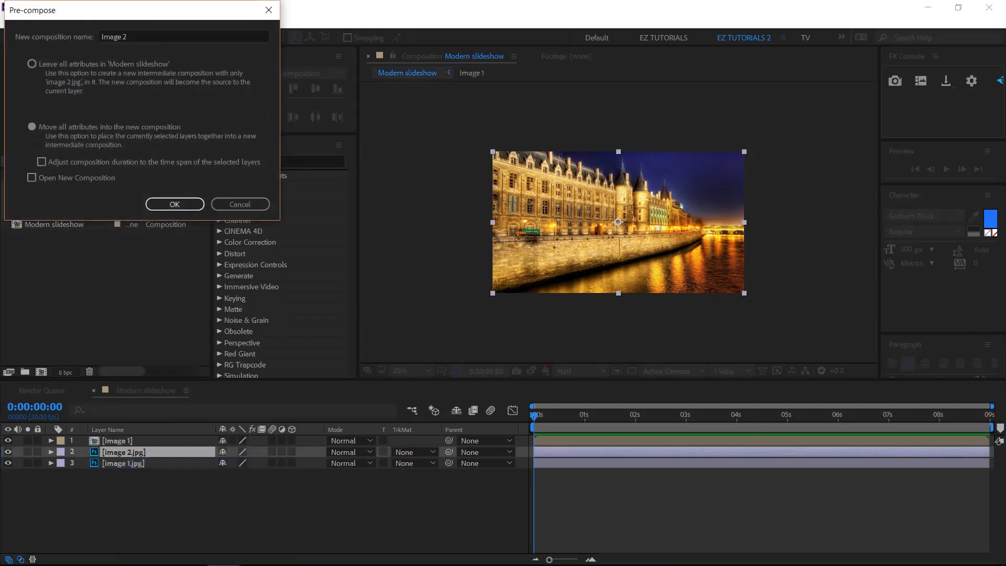
pyautogui.press('Return')
# Step: Pre-compose the image 1.jpg layer under the name "Image 3"
pyautogui.click(151, 463)
pyautogui.rightClick(149, 464)
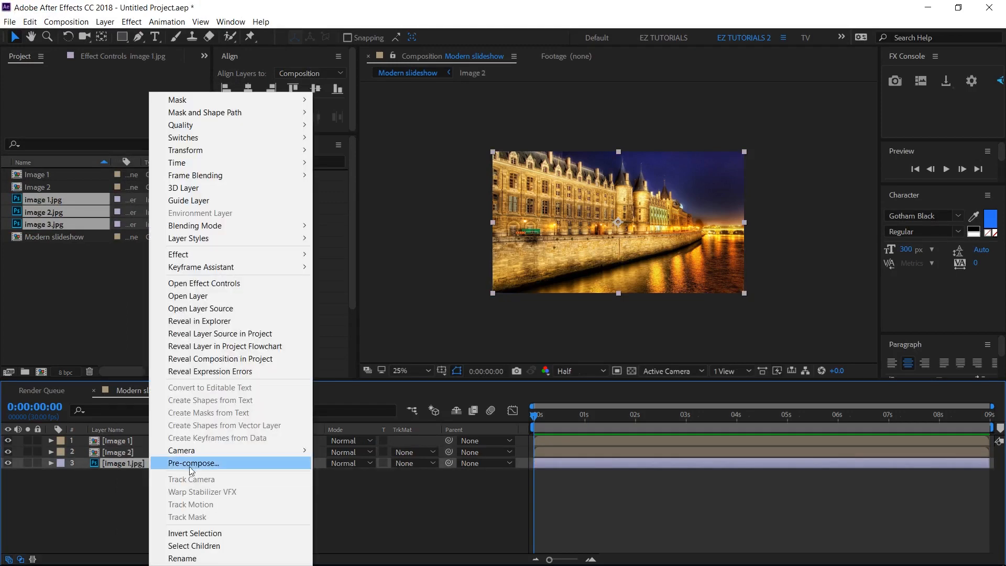
pyautogui.click(189, 466)
pyautogui.write('Image 3')
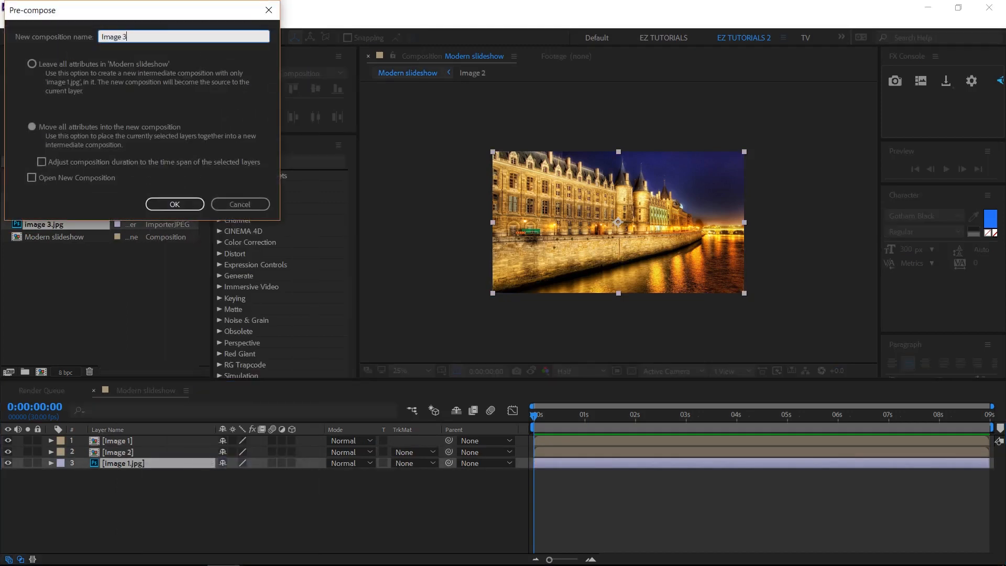
pyautogui.click(168, 203)
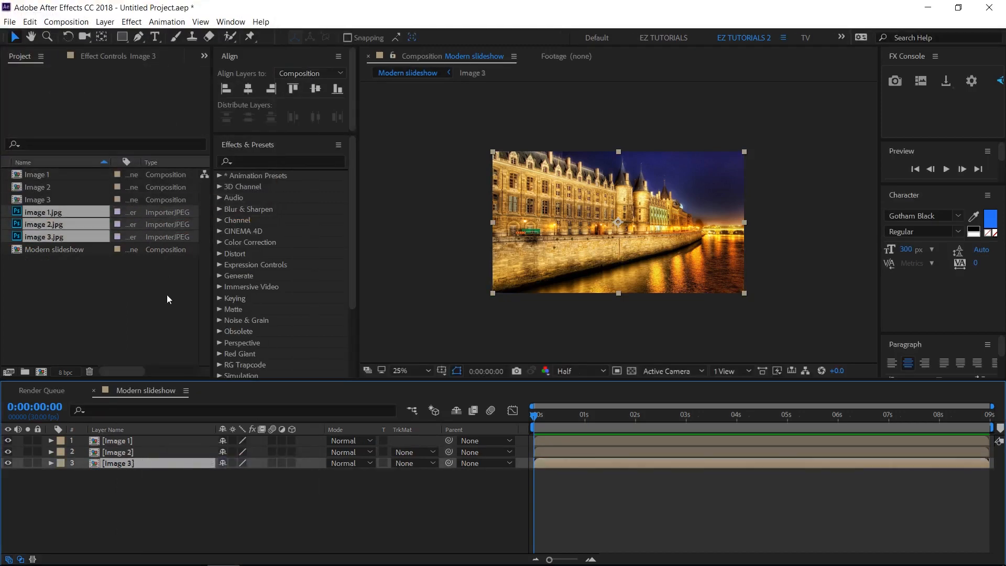
# Step: Delete the Image 2 and Image 3 layers from the timeline and duplicate the Image 1 layer
pyautogui.keyDown('shift'); pyautogui.click(128, 452); pyautogui.keyUp('shift')
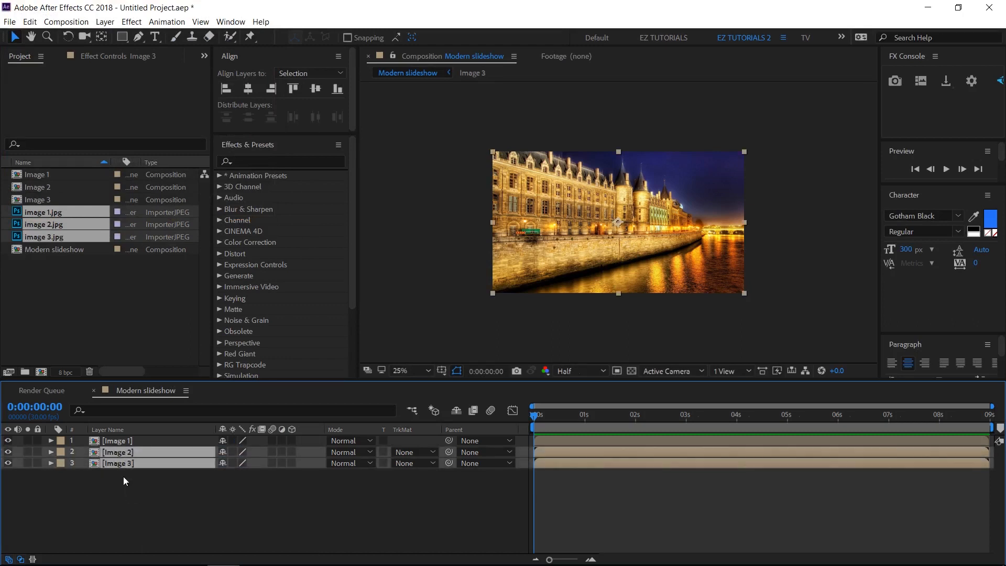
pyautogui.press('Delete')
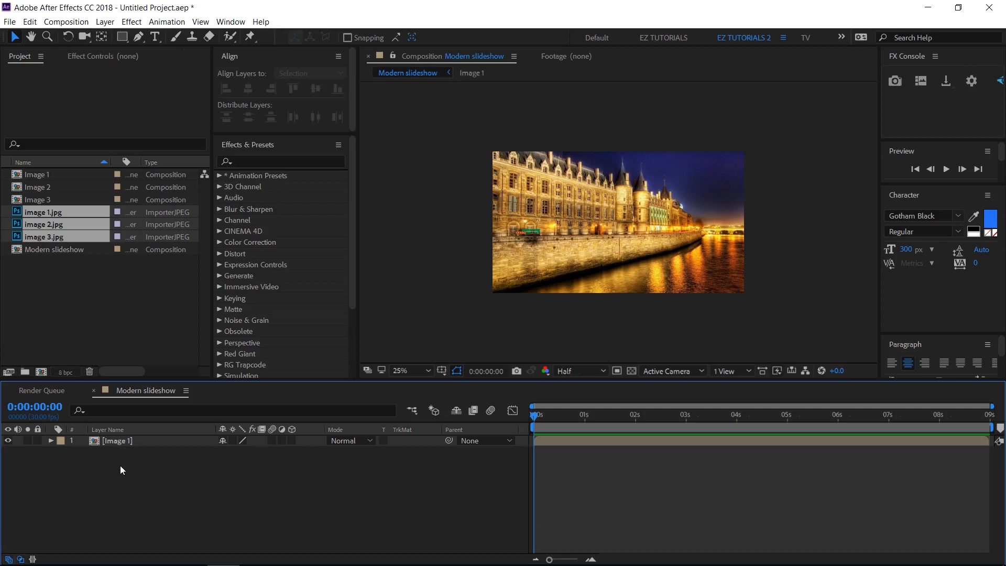
pyautogui.click(118, 441)
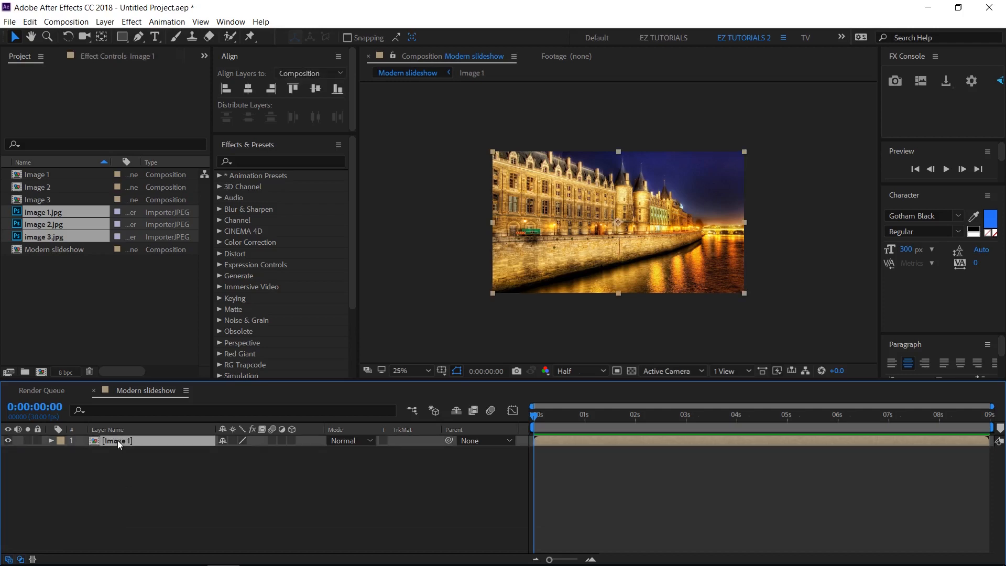
pyautogui.hotkey('ctrl', 'd')
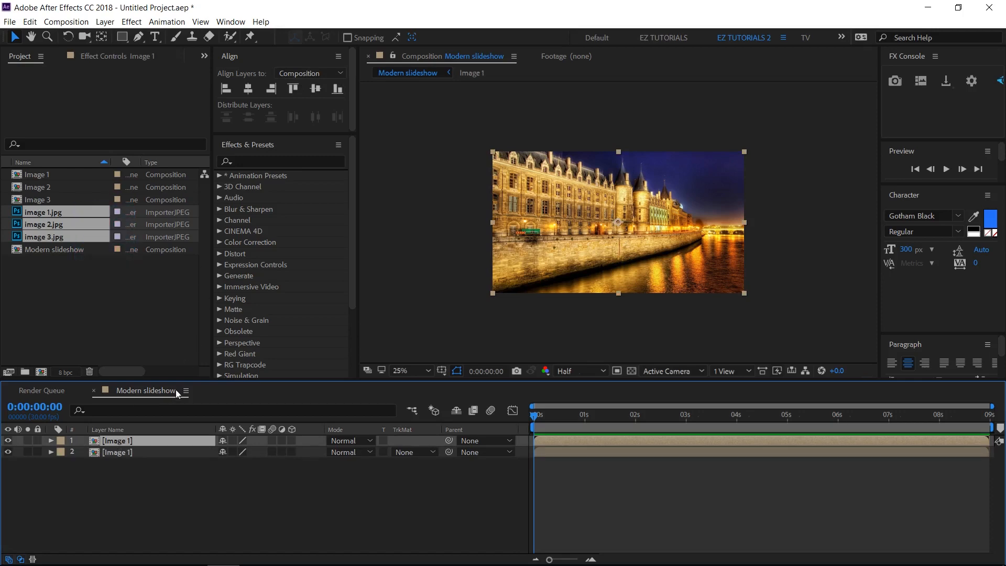
# Step: Rename the upper duplicate layer "Image 1 copy"
pyautogui.press('Return')
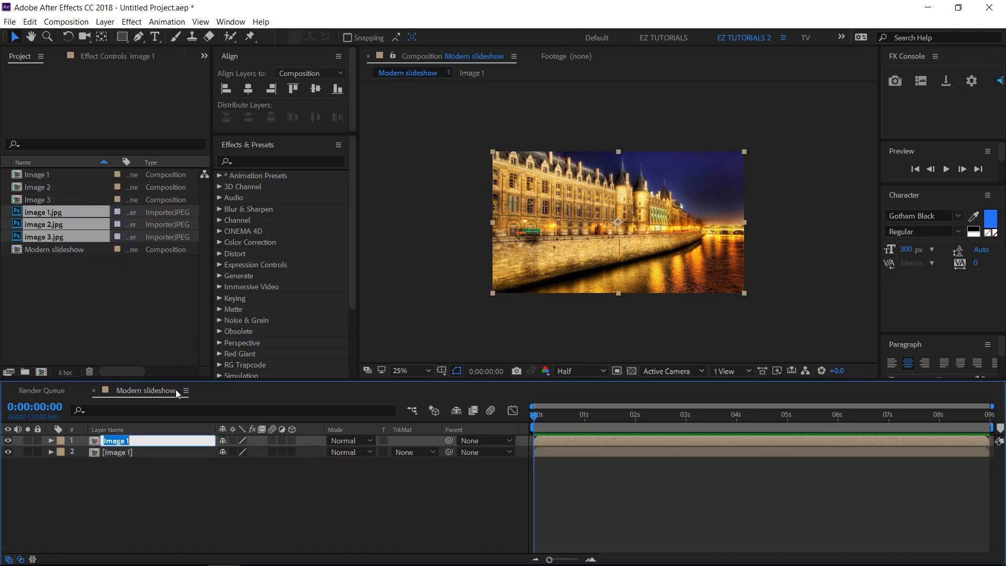
pyautogui.press('Right')
pyautogui.write('copy')
pyautogui.press('Return')
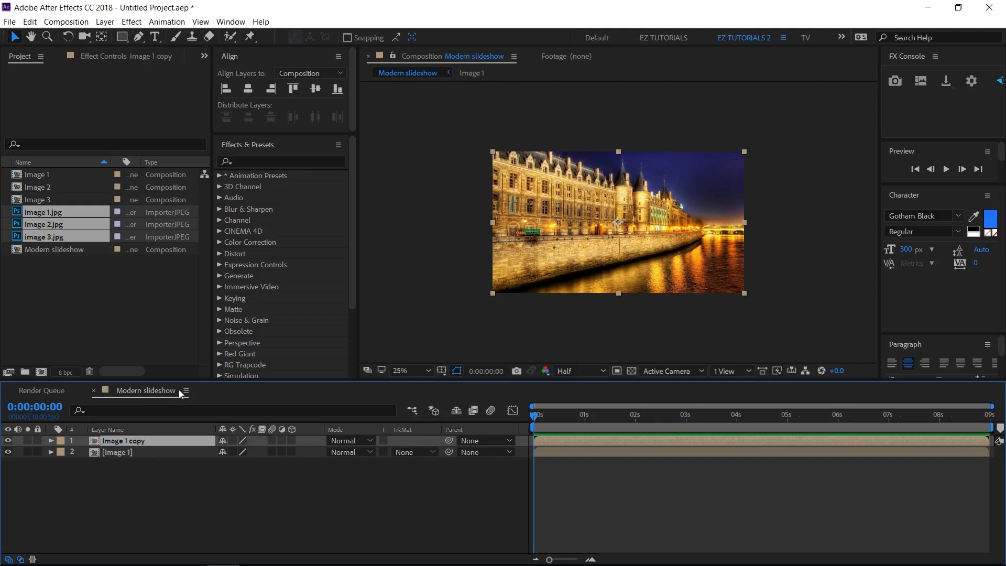
# Step: Find the Tint effect and apply it to the Image 1 copy layer
pyautogui.click(278, 162)
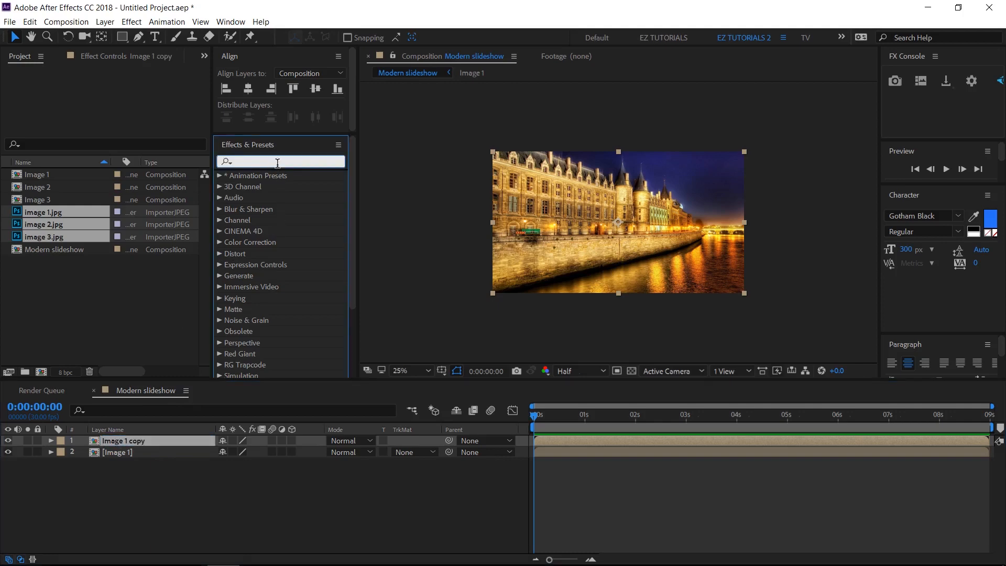
pyautogui.write('tint')
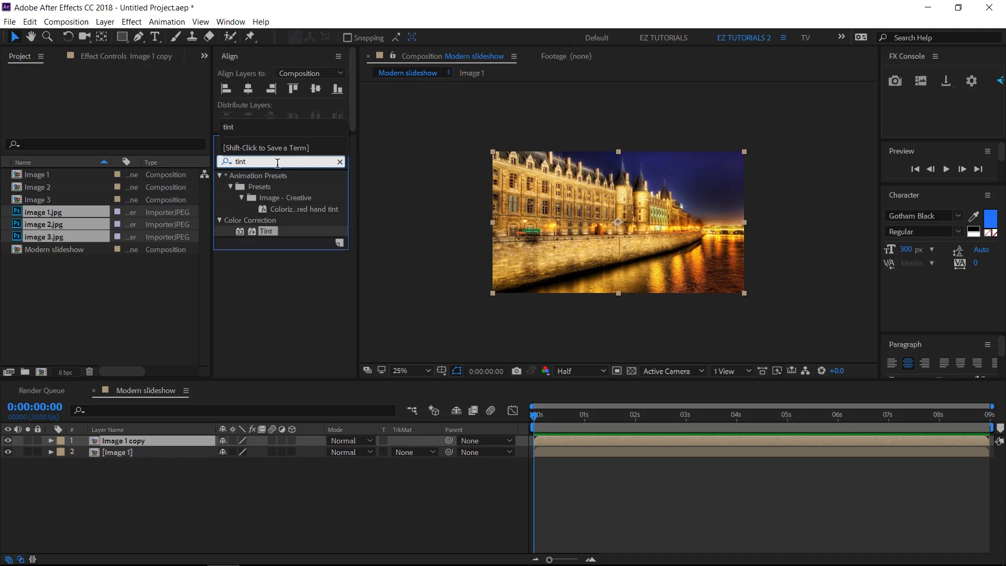
pyautogui.moveTo(265, 231); pyautogui.dragTo(146, 436)
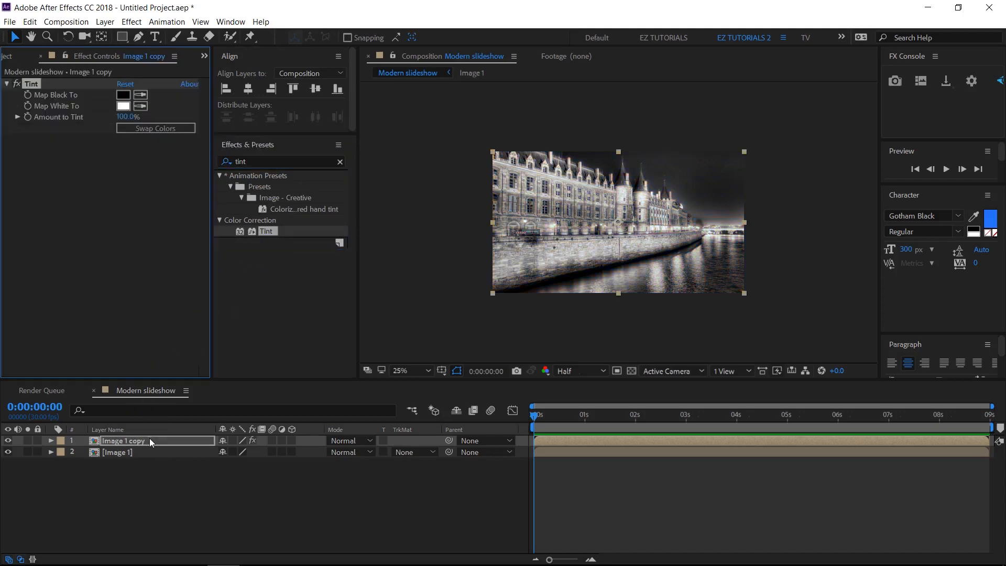
# Step: At 0:00:01:00, add a full-frame rectangular mask to Image 1 copy and set a Mask Path keyframe
pyautogui.click(583, 418)
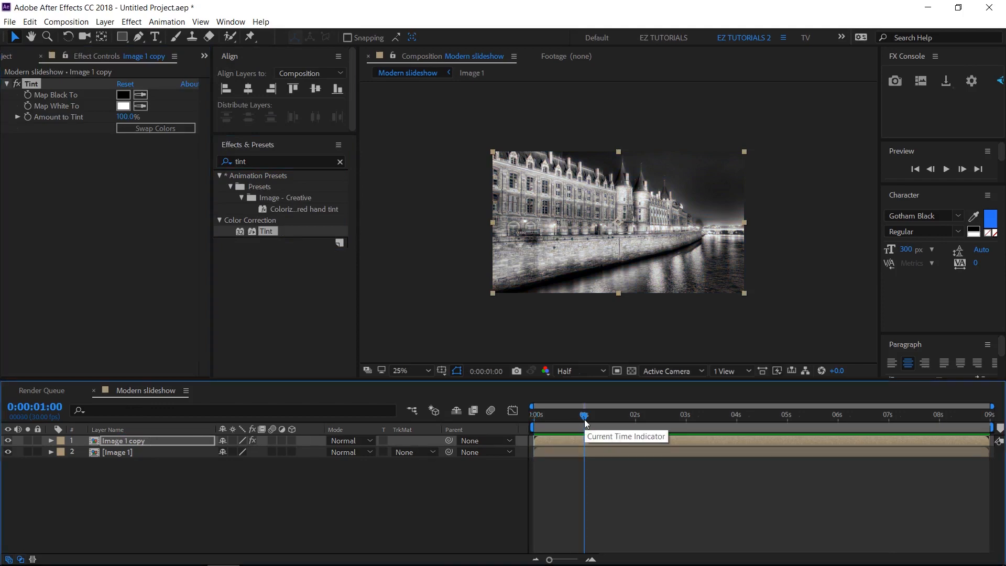
pyautogui.click(124, 38)
pyautogui.doubleClick(122, 37)
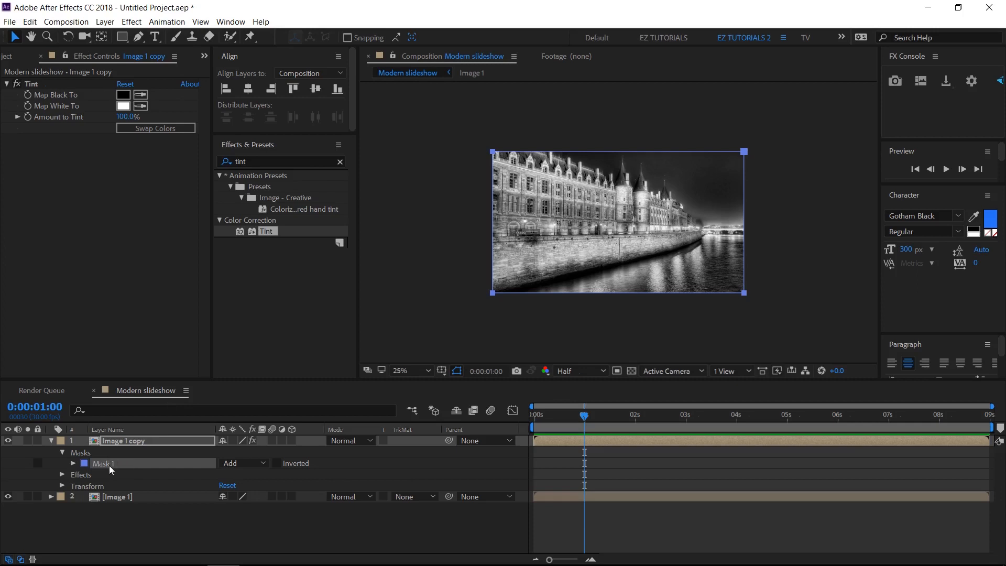
pyautogui.click(73, 464)
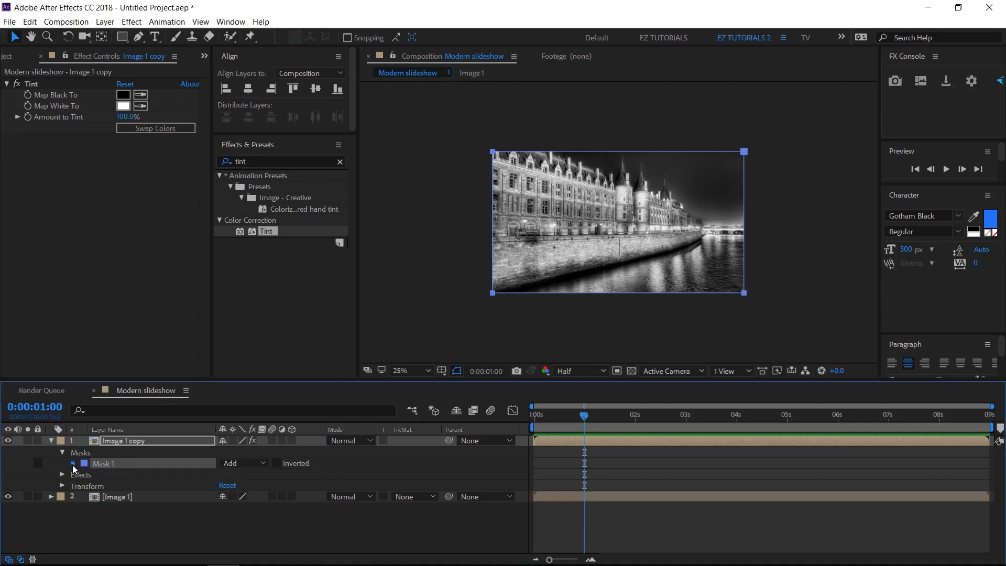
pyautogui.click(96, 474)
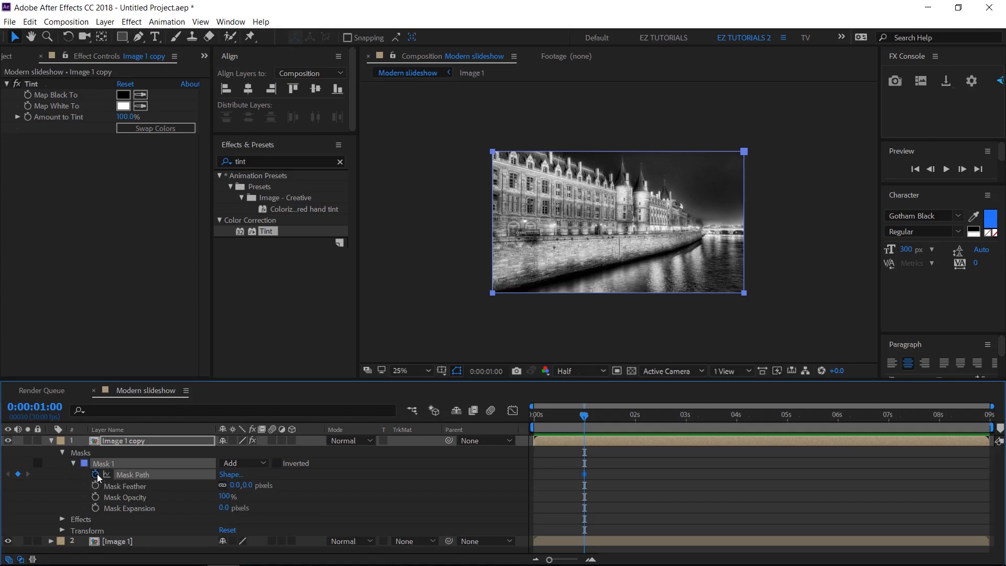
# Step: At 0:00:00:15, keyframe the mask path by collapsing the mask's right edge onto the image's left edge
pyautogui.click(561, 421)
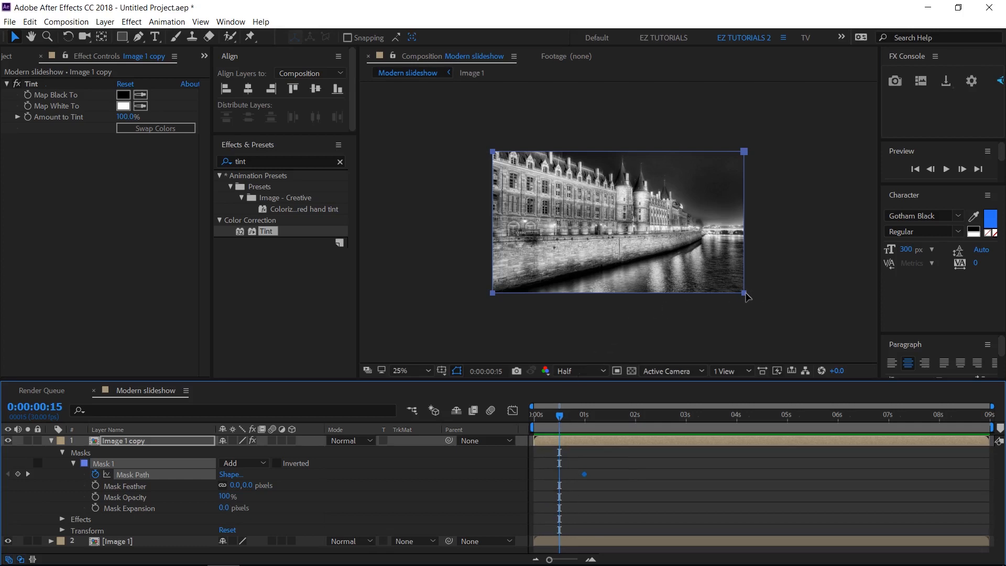
pyautogui.click(746, 296)
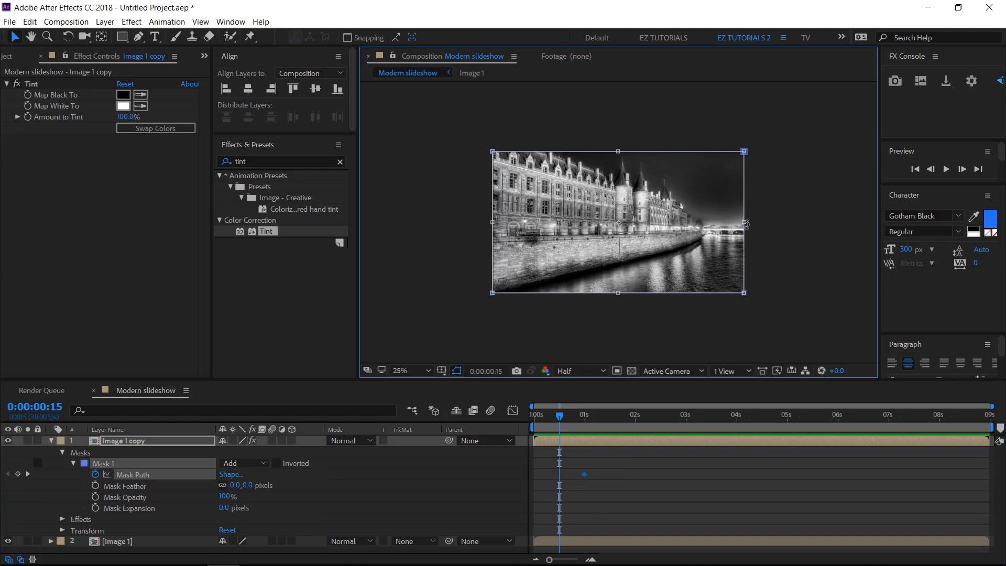
pyautogui.moveTo(745, 224); pyautogui.dragTo(493, 244)
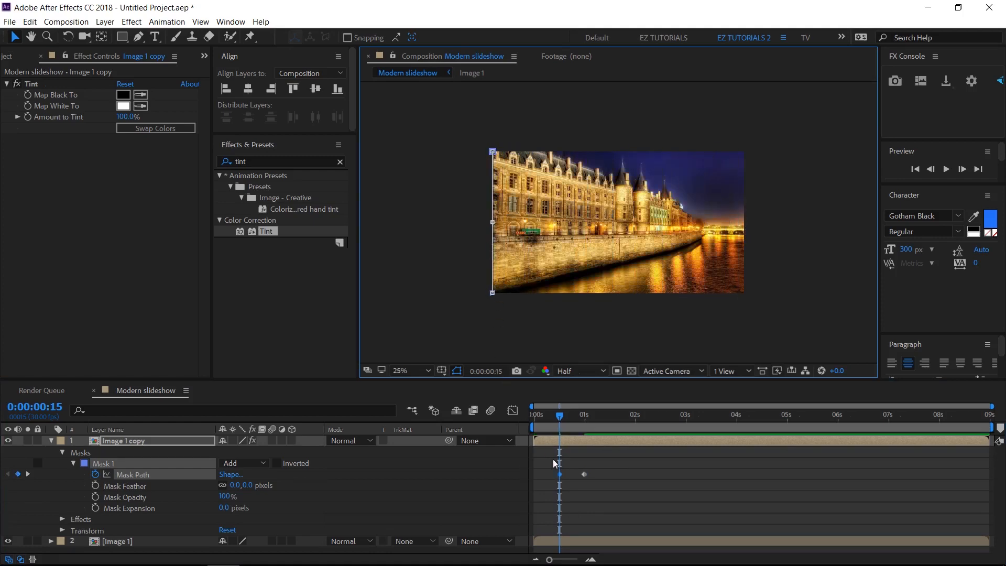
# Step: Apply Easy Ease to both Mask Path keyframes of Image 1 copy
pyautogui.moveTo(602, 468); pyautogui.dragTo(541, 489)
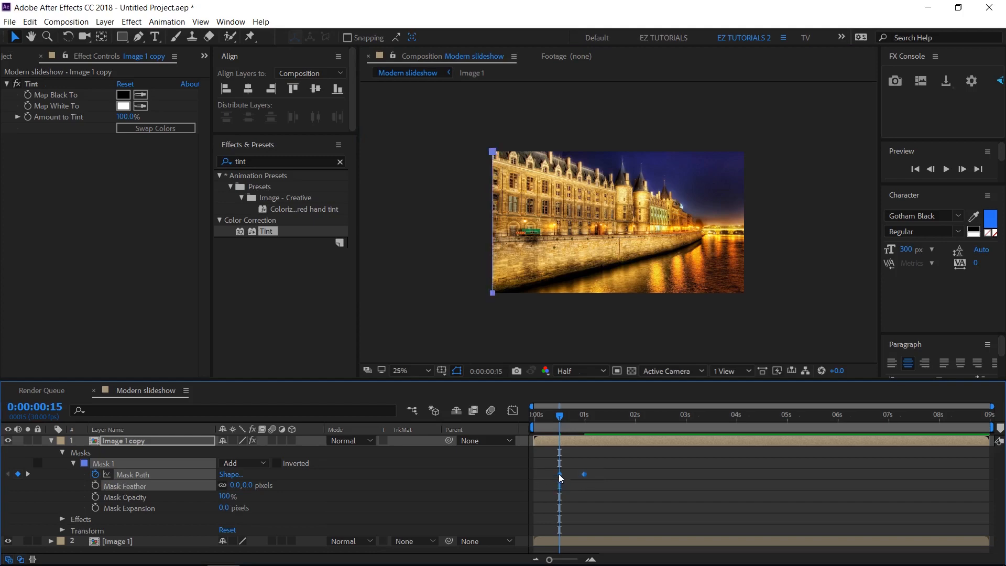
pyautogui.rightClick(559, 474)
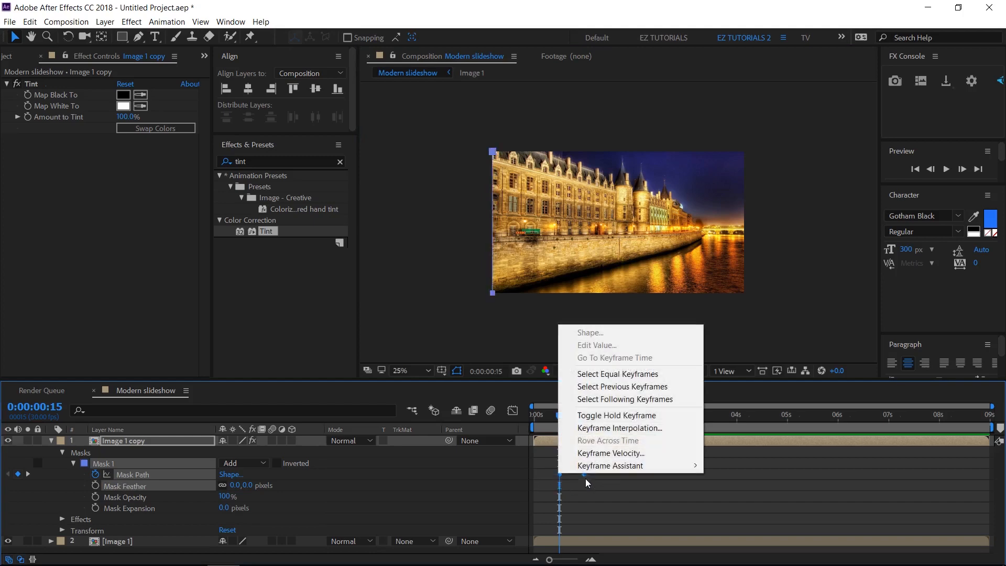
pyautogui.moveTo(591, 471)
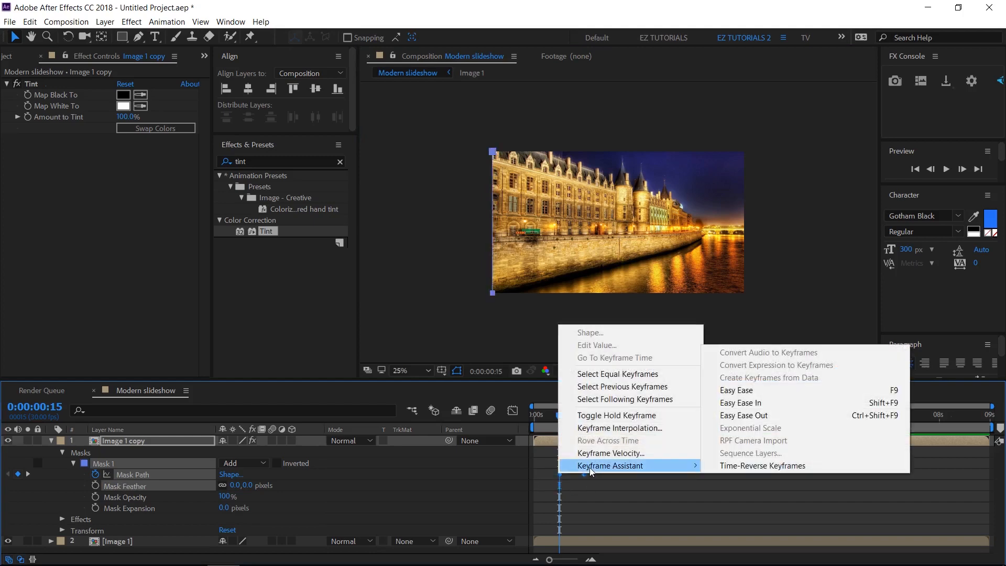
pyautogui.click(742, 390)
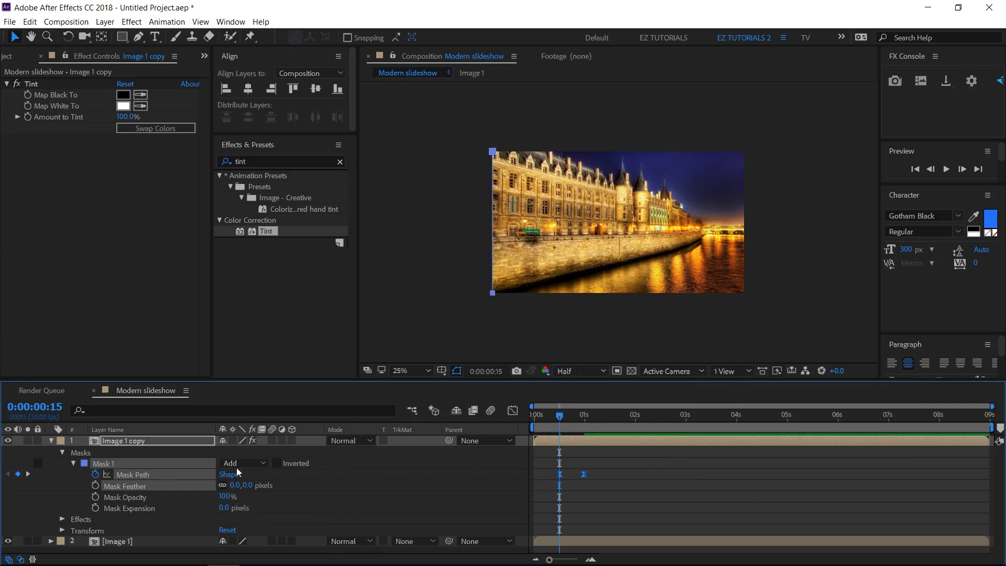
# Step: Duplicate the Image 1 copy layer and reveal the duplicate's keyframed properties
pyautogui.click(182, 445)
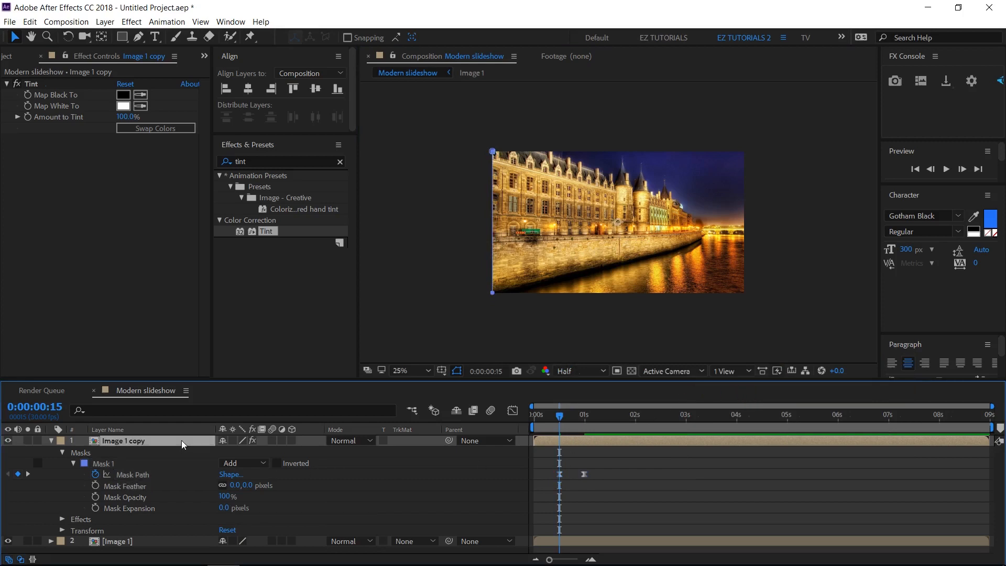
pyautogui.hotkey('ctrl', 'd')
pyautogui.press('u')
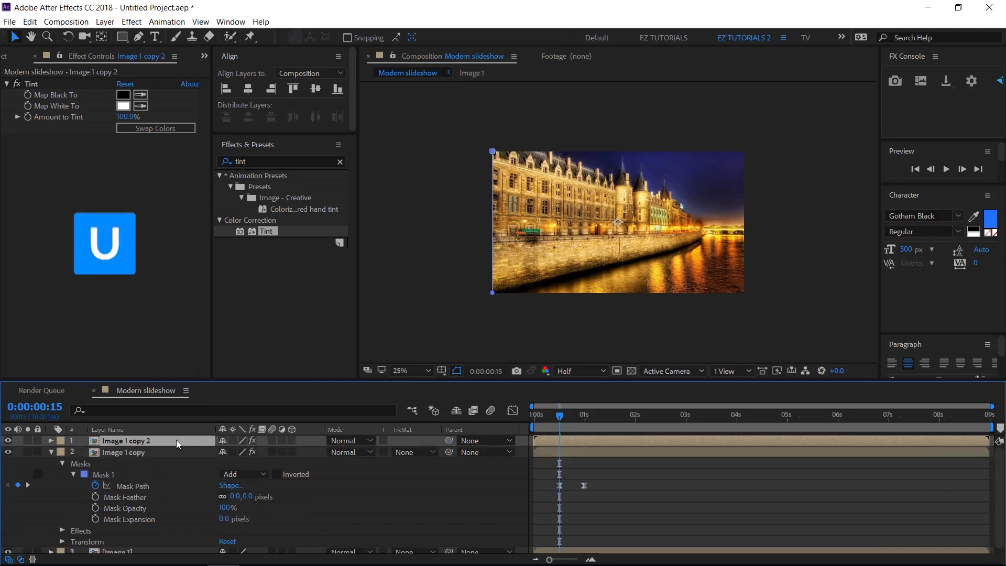
# Step: At 0:00:01:00, set the Tint effect's Map White To colour on Image 1 copy 2 to blue 335EB7
pyautogui.click(586, 424)
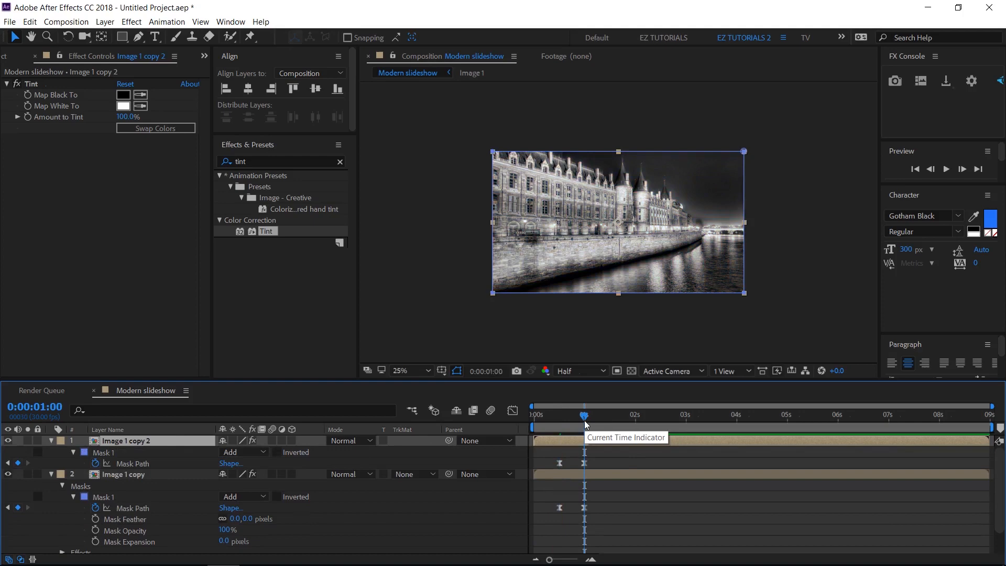
pyautogui.click(124, 107)
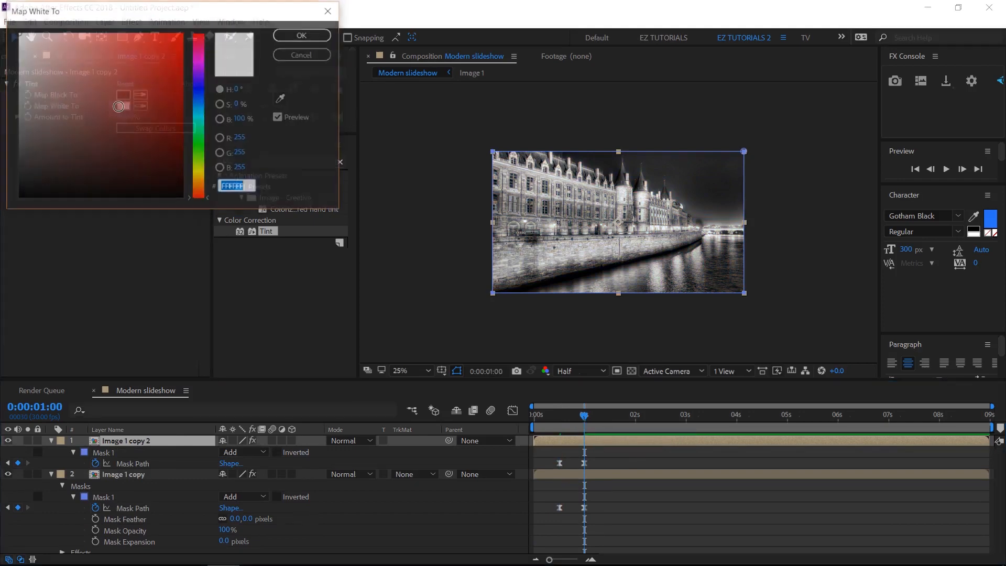
pyautogui.click(200, 97)
pyautogui.moveTo(149, 77); pyautogui.dragTo(138, 79)
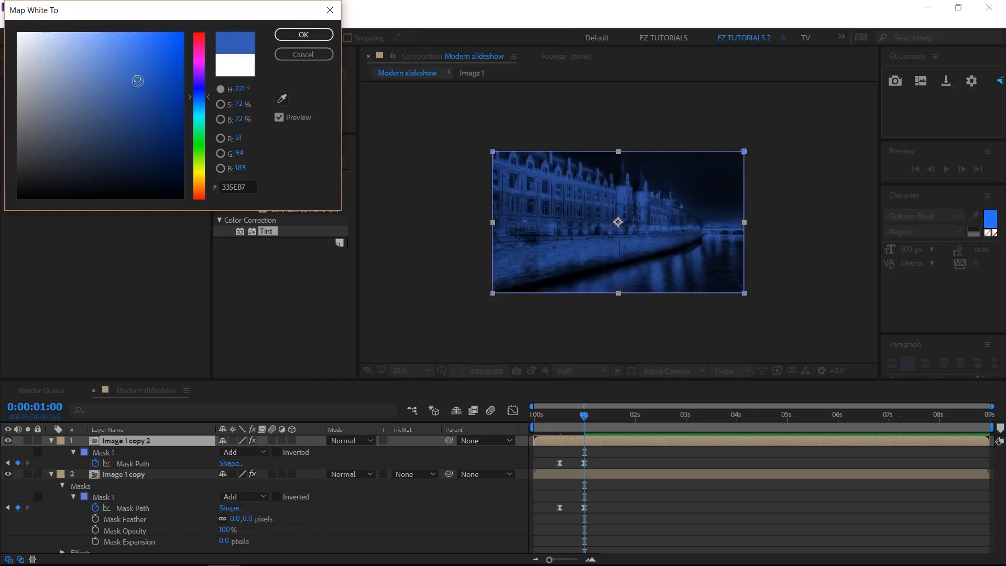
pyautogui.click(303, 35)
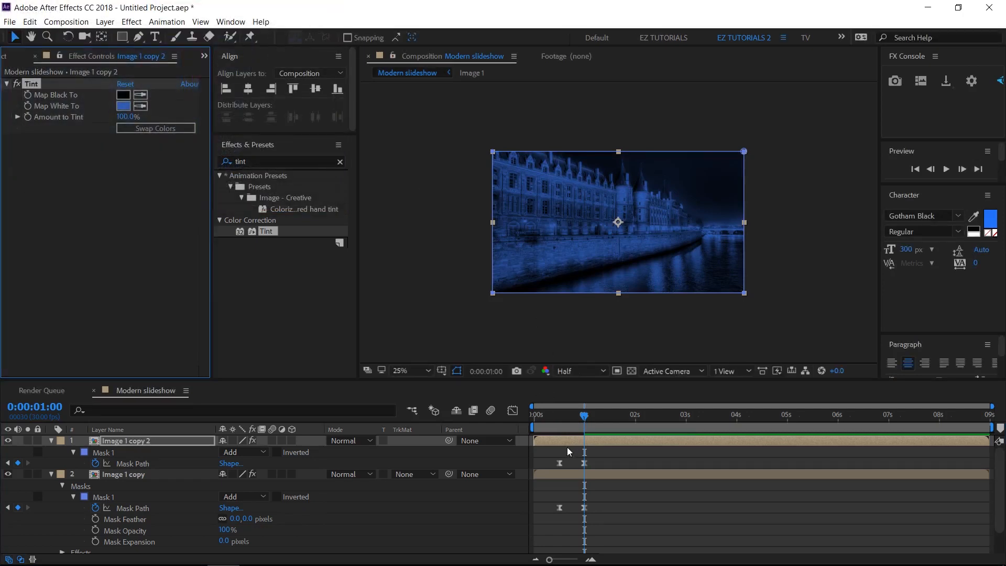
# Step: Shift the Image 1 copy 2 layer 15 frames later and move the current time to its last mask keyframe at 0:00:01:15
pyautogui.moveTo(562, 439); pyautogui.dragTo(587, 442)
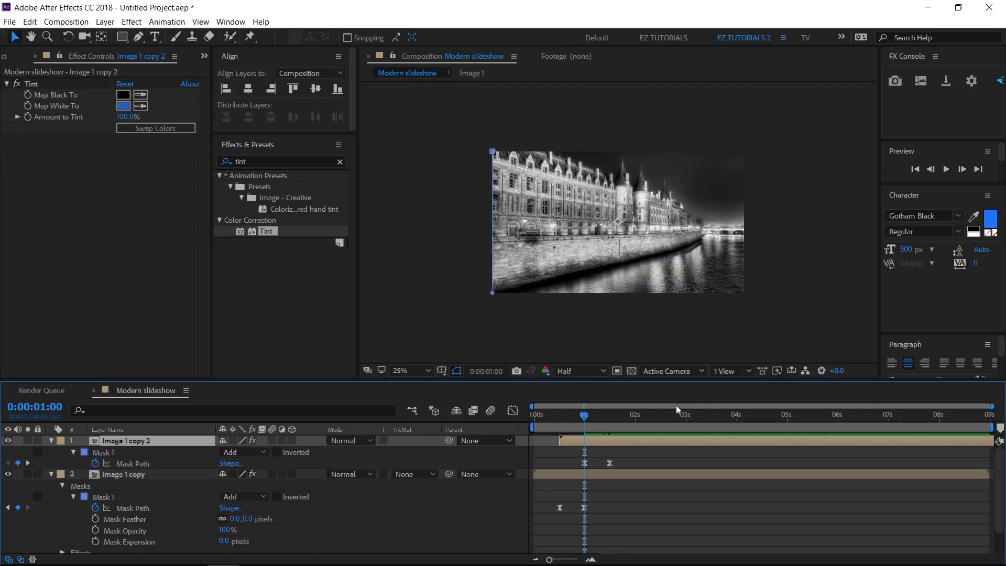
pyautogui.click(608, 417)
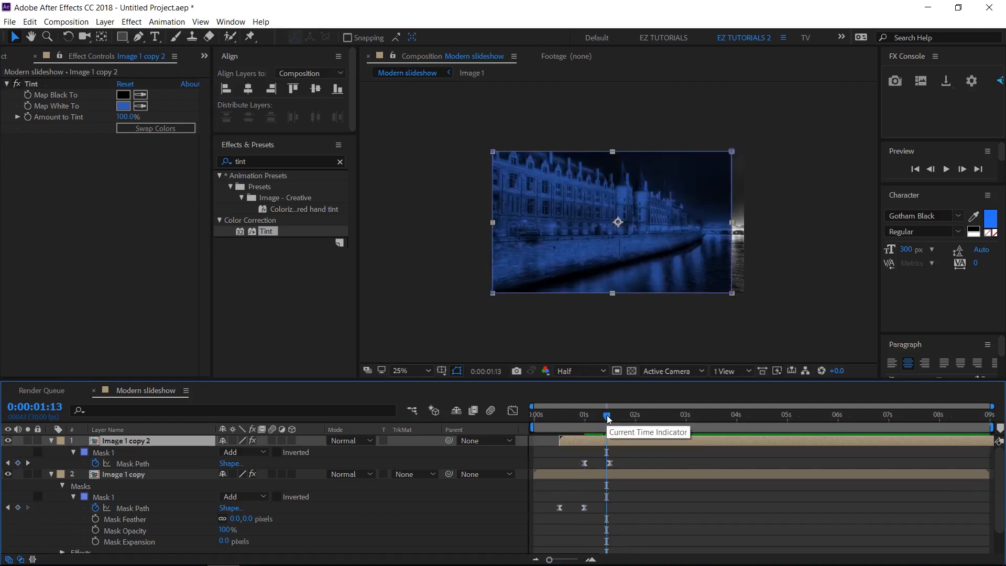
pyautogui.moveTo(608, 418); pyautogui.dragTo(610, 418)
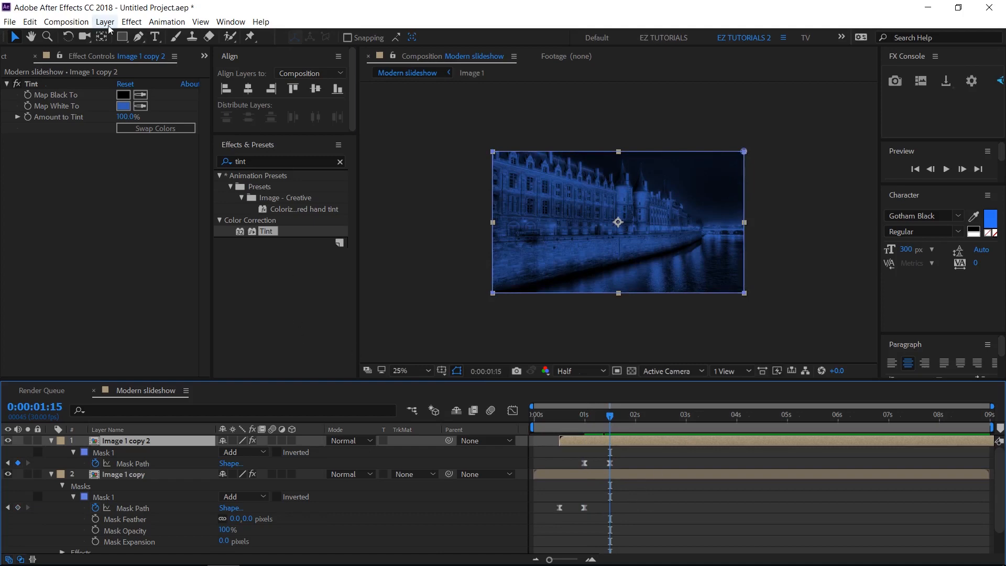
# Step: Create a white 1920 x 1080 px solid named "mask 1"
pyautogui.click(105, 21)
pyautogui.moveTo(116, 34)
pyautogui.click(352, 51)
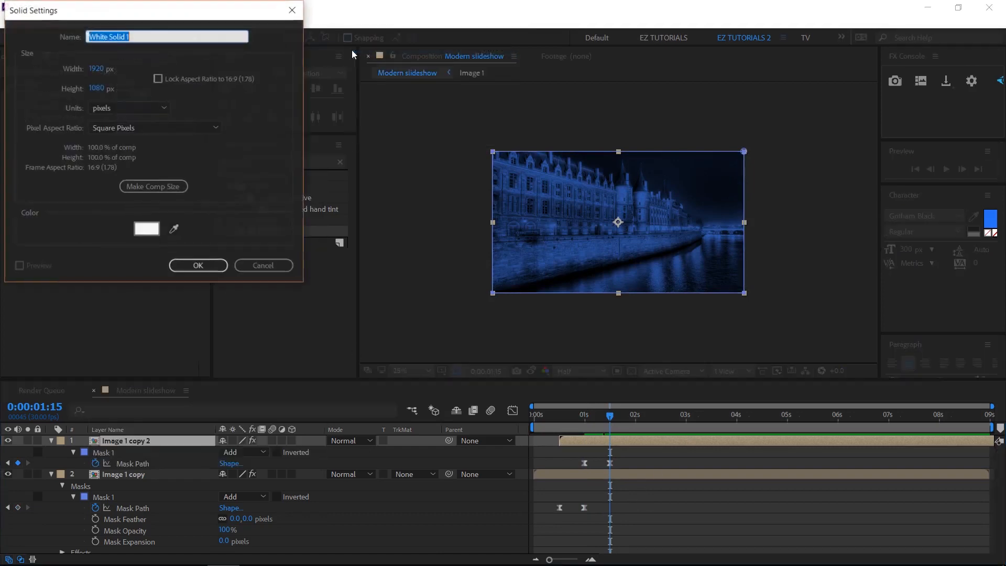
pyautogui.write('mas')
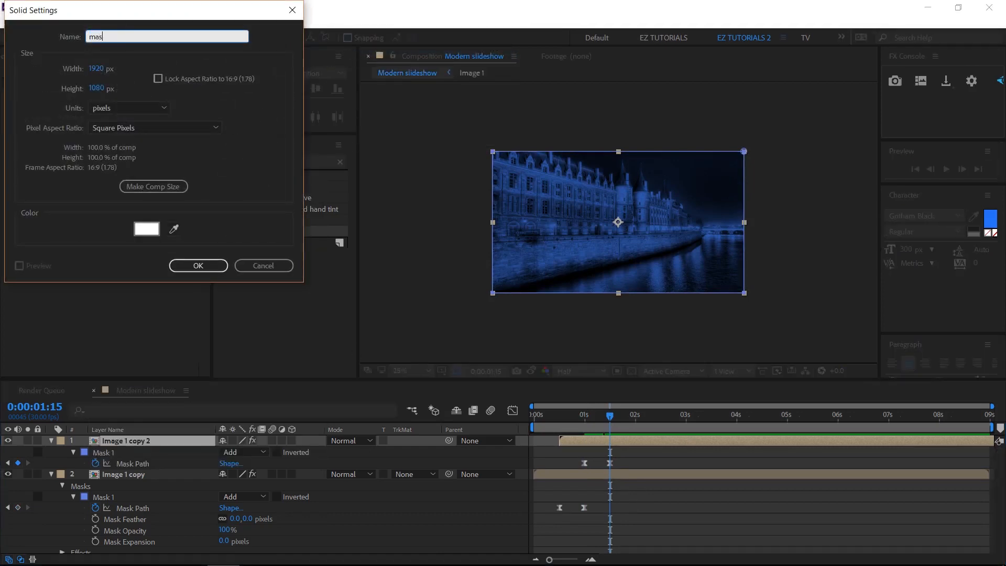
pyautogui.write('k 1')
pyautogui.click(212, 267)
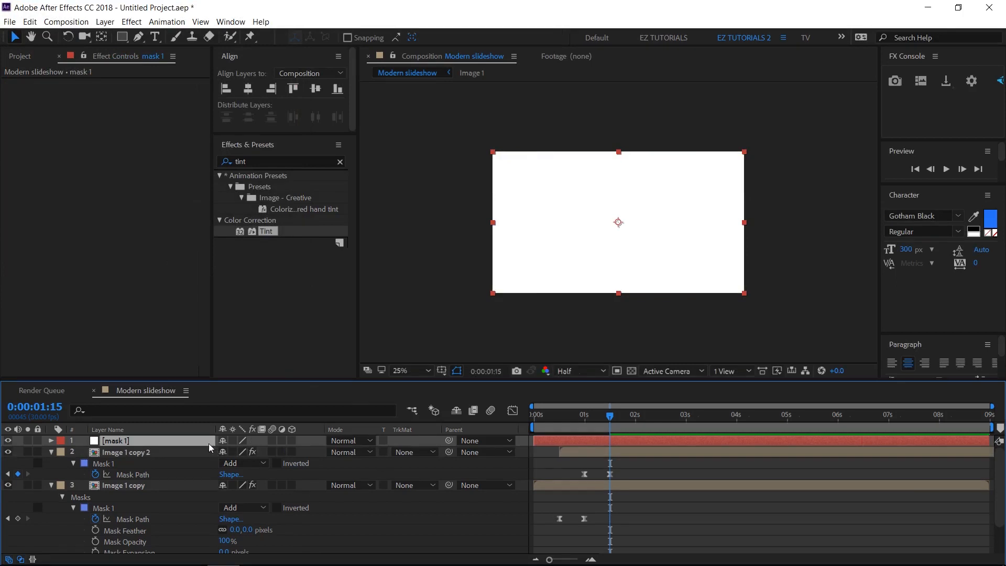
# Step: Animate the mask 1 solid's Position from -960, 540 at 0:00:01:15 to 960, 540 at 0:00:02:17
pyautogui.press('p')
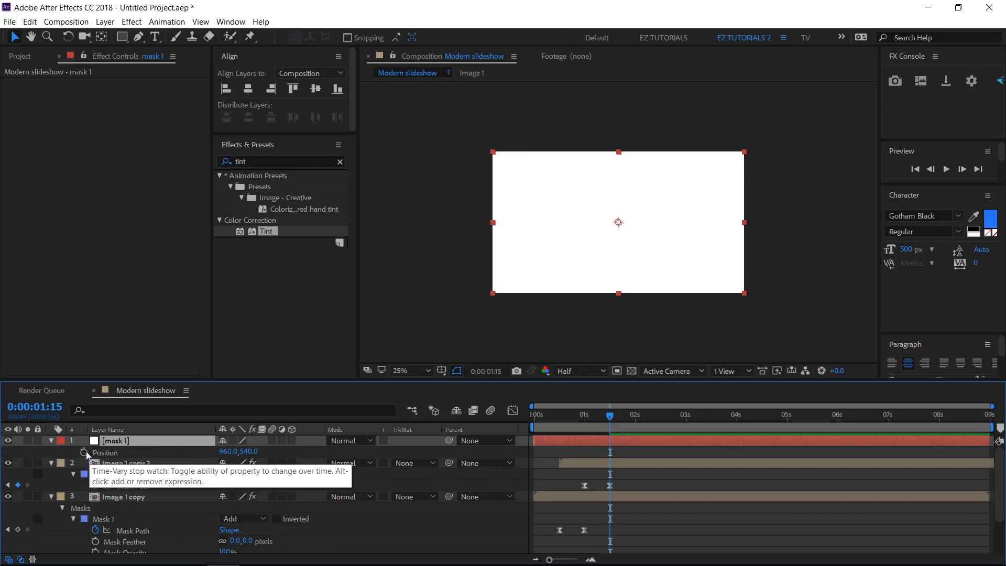
pyautogui.click(85, 453)
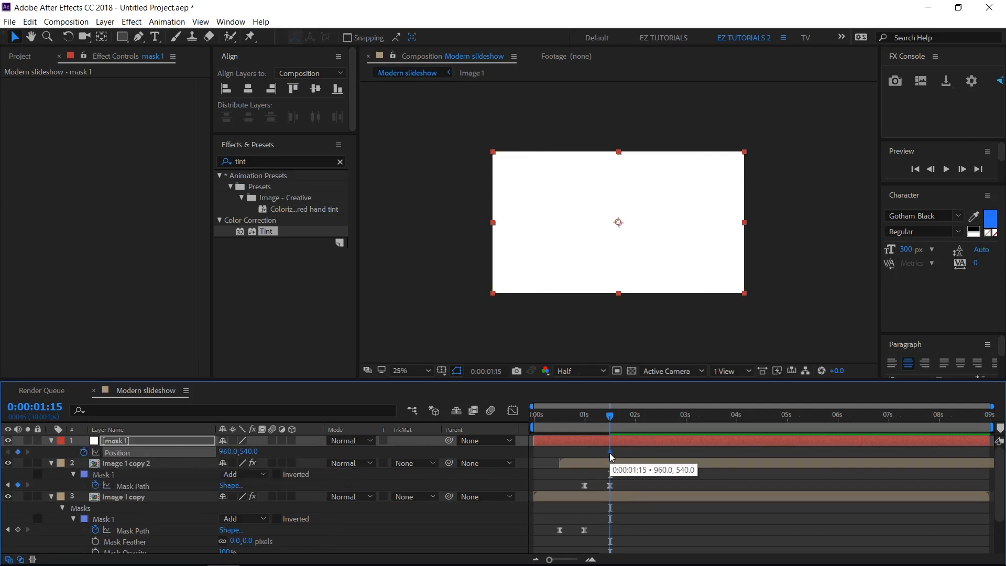
pyautogui.moveTo(610, 453); pyautogui.dragTo(660, 461)
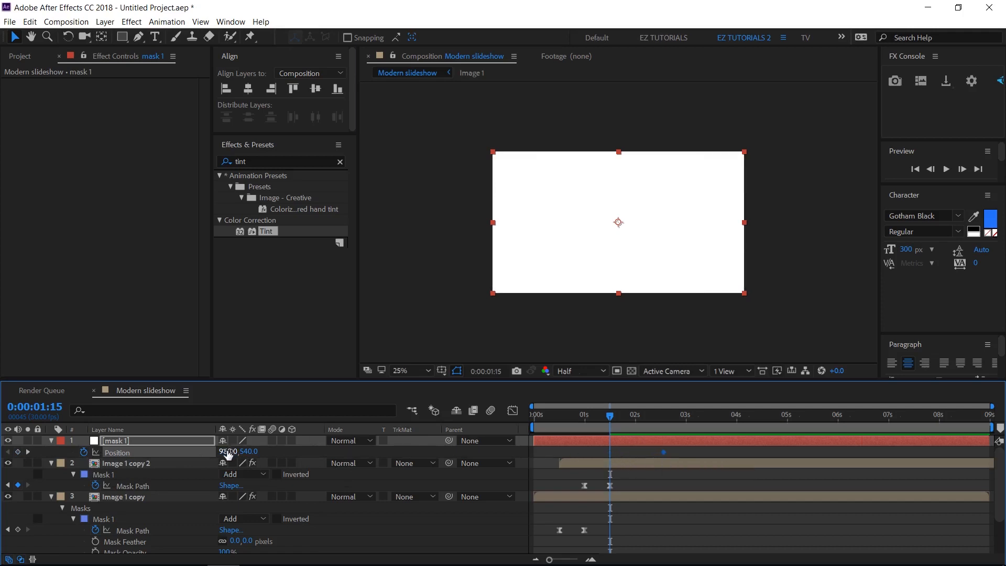
pyautogui.click(227, 452)
pyautogui.write('960')
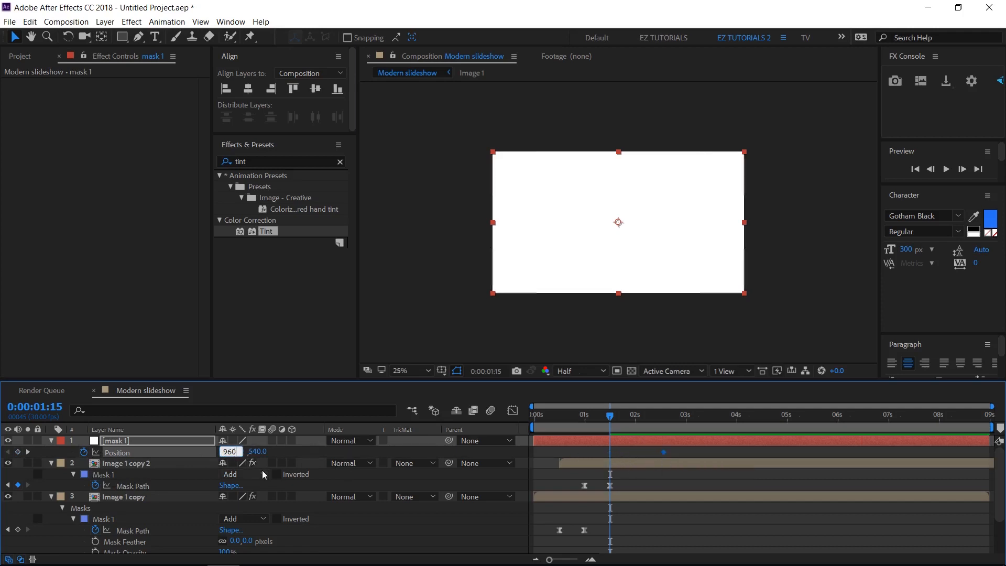
pyautogui.write('-1920')
pyautogui.press('Return')
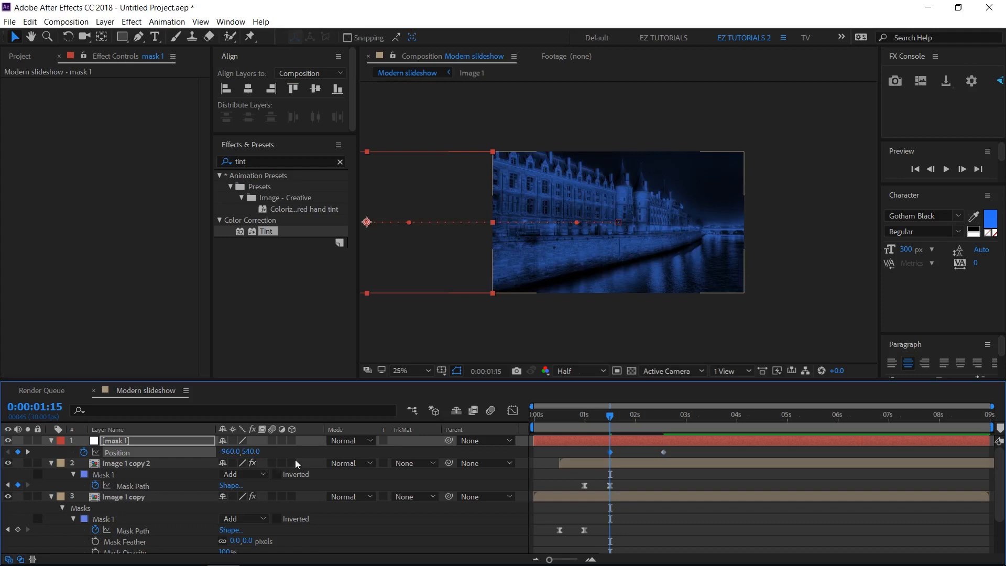
# Step: Apply Easy Ease to both Position keyframes of the mask 1 solid
pyautogui.moveTo(676, 448); pyautogui.dragTo(605, 461)
pyautogui.rightClick(610, 452)
pyautogui.moveTo(681, 442)
pyautogui.click(795, 482)
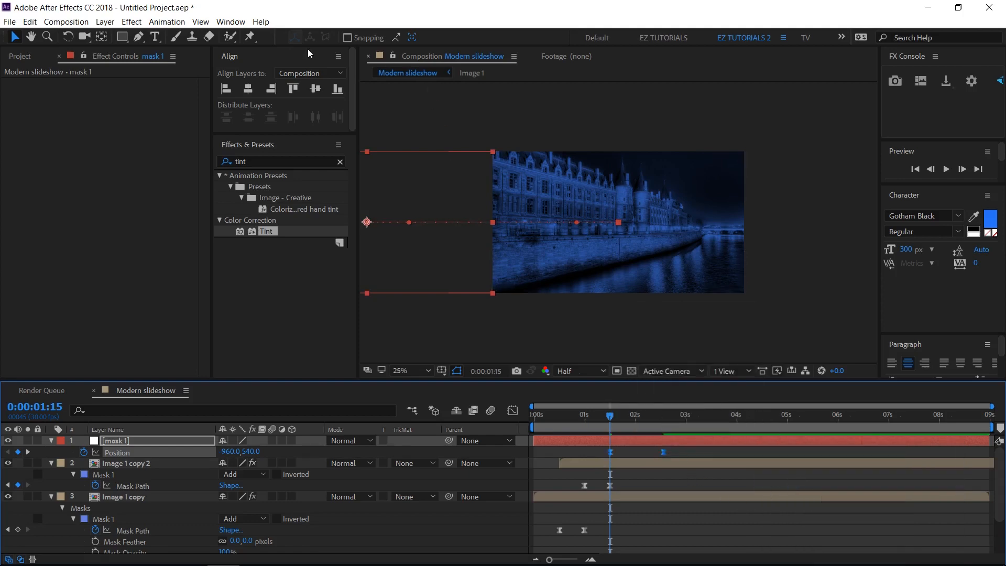
# Step: Add a text layer reading "discover" and centre it horizontally and vertically in the composition
pyautogui.click(155, 36)
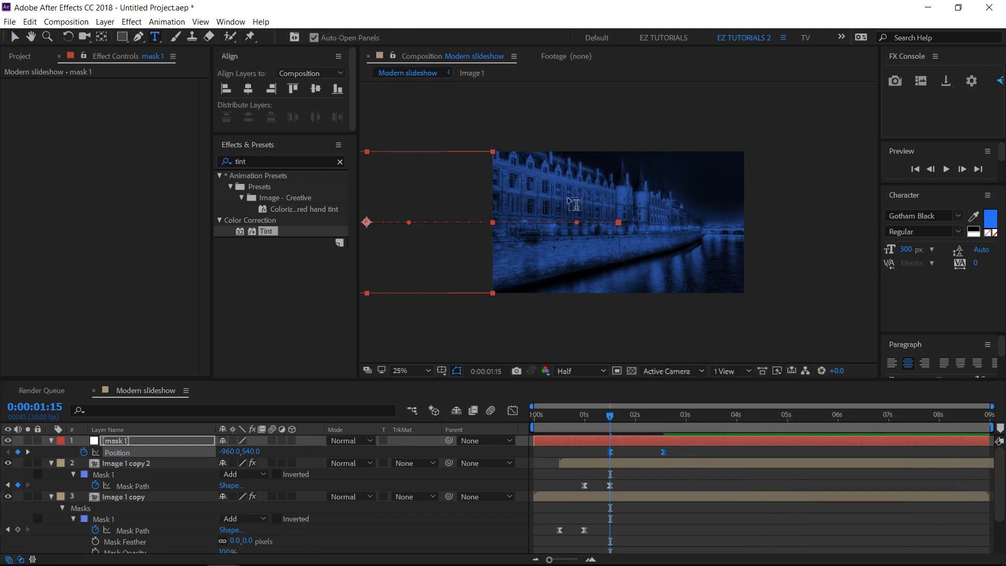
pyautogui.click(571, 205)
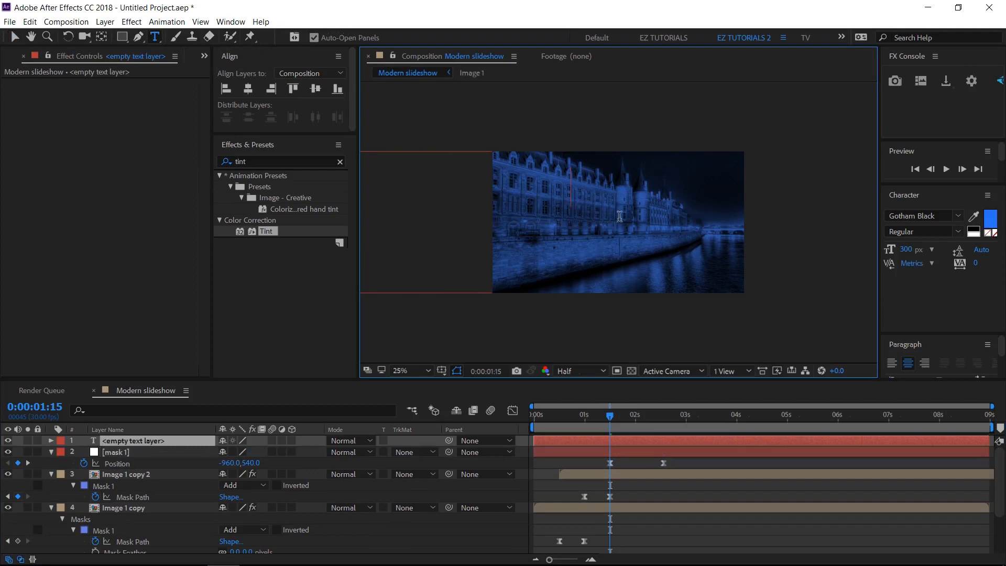
pyautogui.write('discover')
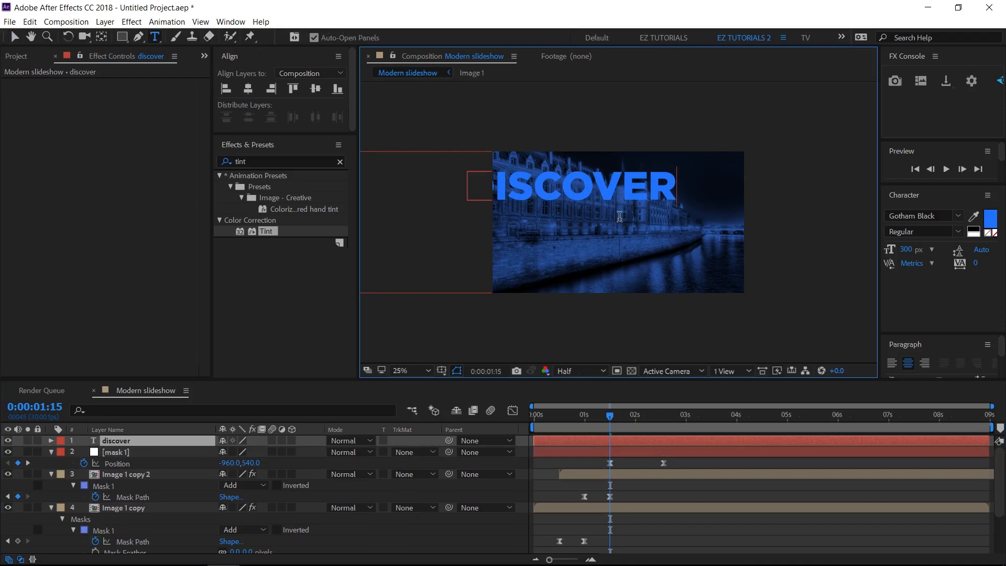
pyautogui.click(249, 89)
pyautogui.click(316, 91)
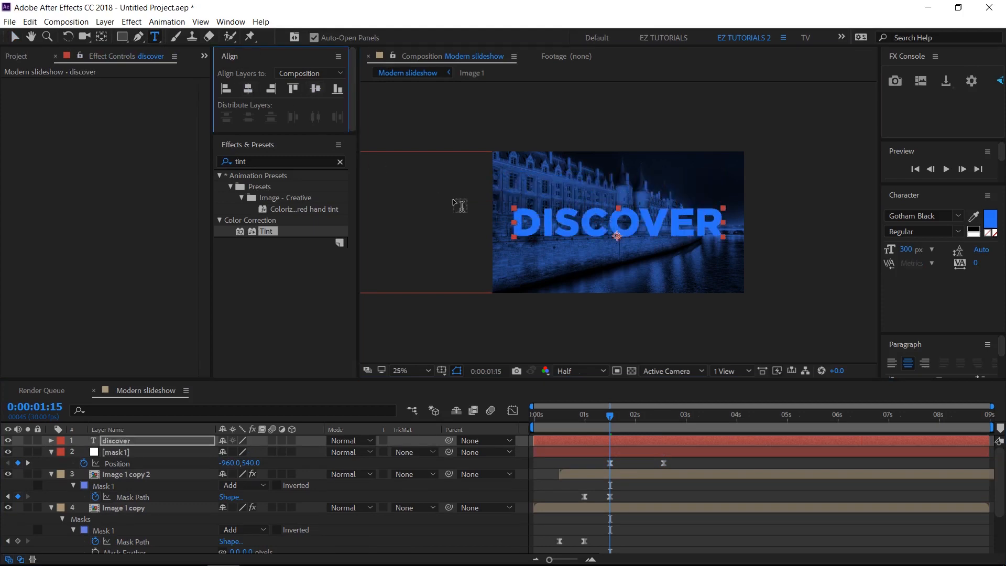
pyautogui.click(18, 38)
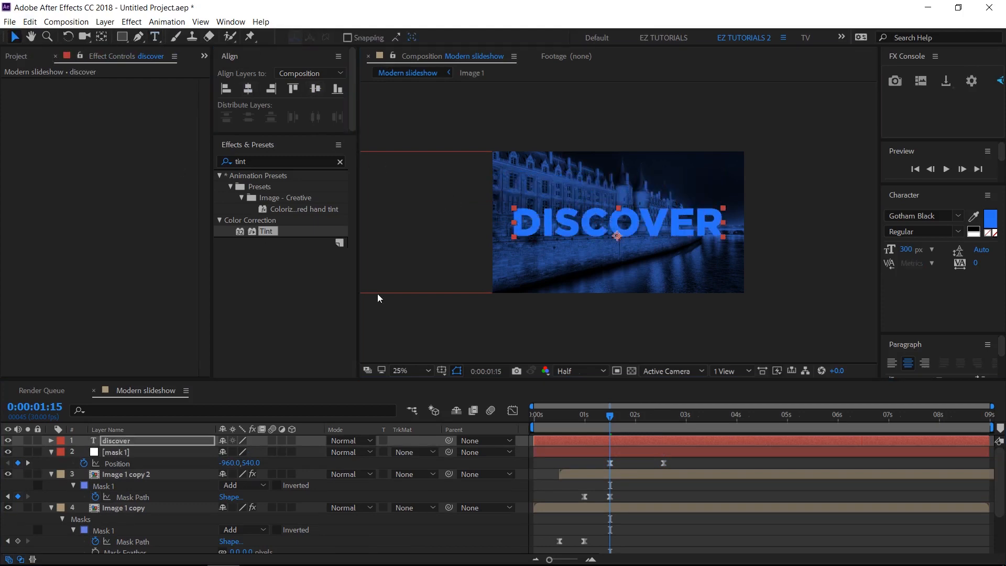
# Step: Keyframe the discover text's Position at 1829.8, 645.7 at 0:00:01:15 and centre it horizontally at 0:00:02:17
pyautogui.press('p')
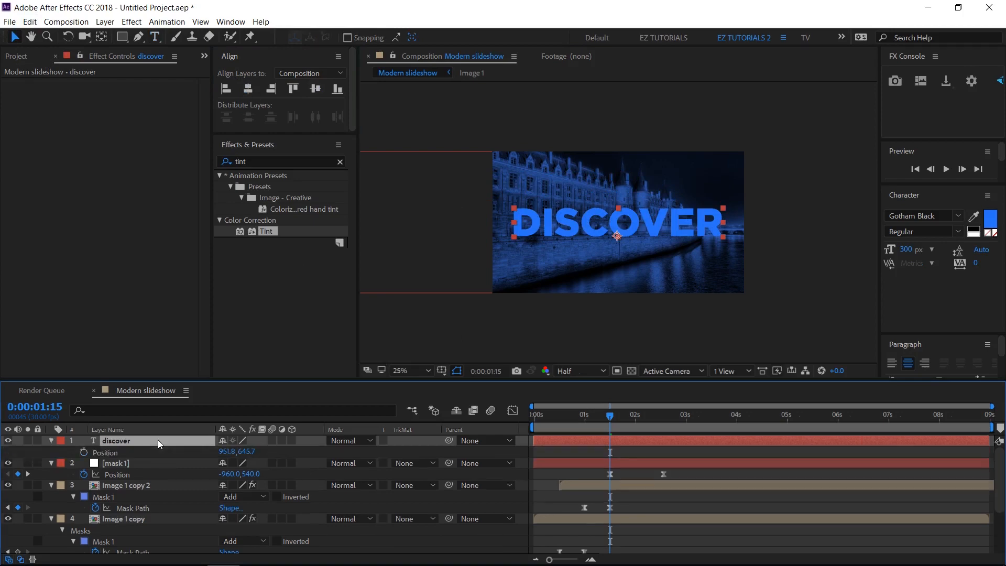
pyautogui.moveTo(229, 451); pyautogui.dragTo(297, 502)
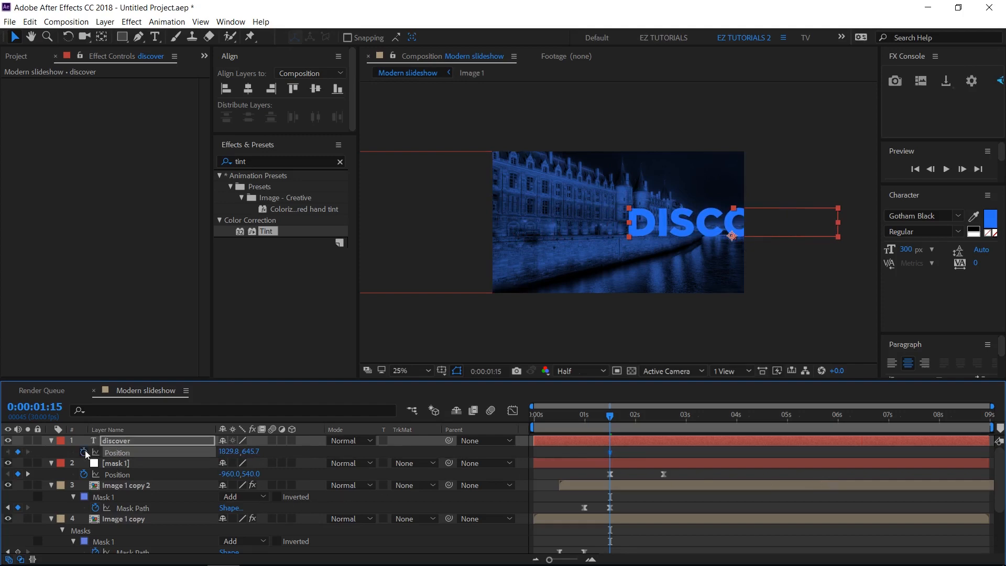
pyautogui.click(663, 416)
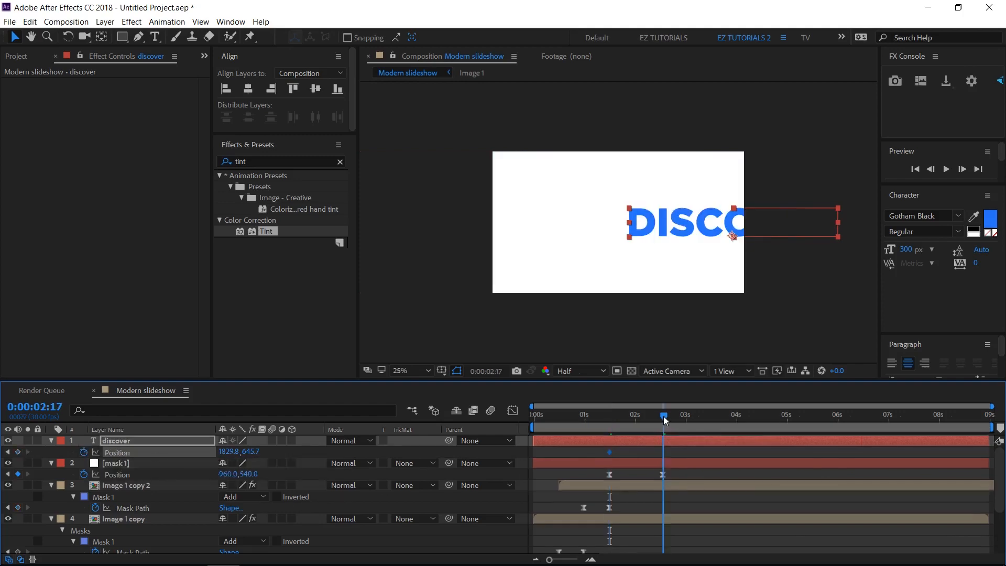
pyautogui.click(250, 91)
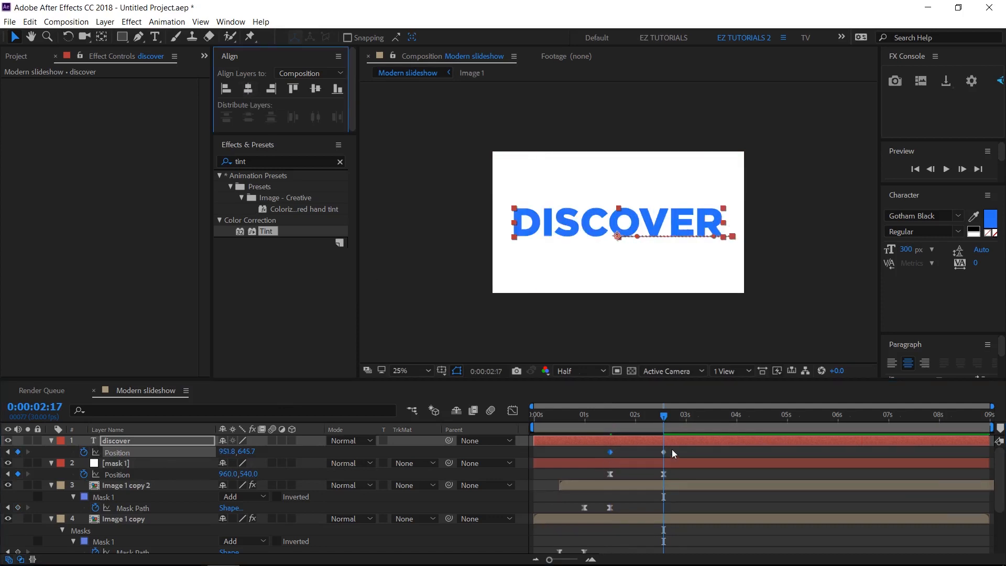
# Step: Apply Easy Ease to both Position keyframes of the discover text layer
pyautogui.moveTo(671, 449); pyautogui.dragTo(605, 456)
pyautogui.rightClick(610, 453)
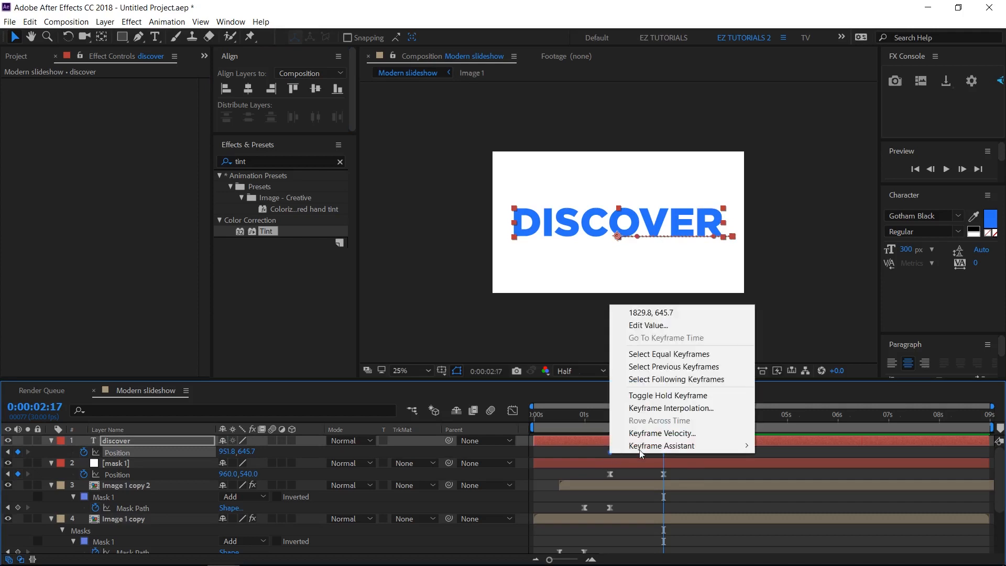
pyautogui.moveTo(662, 445)
pyautogui.click(821, 370)
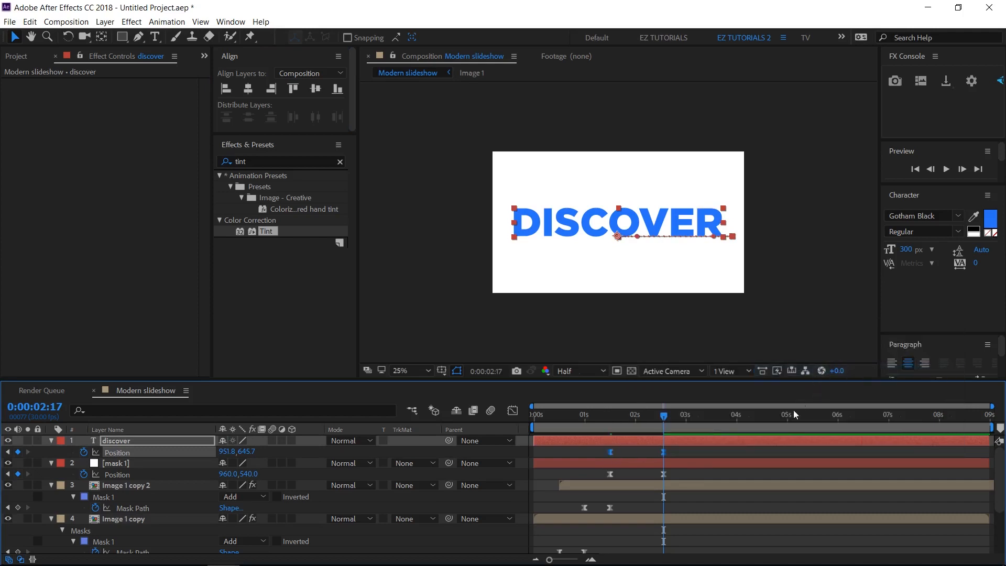
# Step: Set the mask 1 solid's track matte to Alpha Inverted Matte "discover"
pyautogui.click(420, 462)
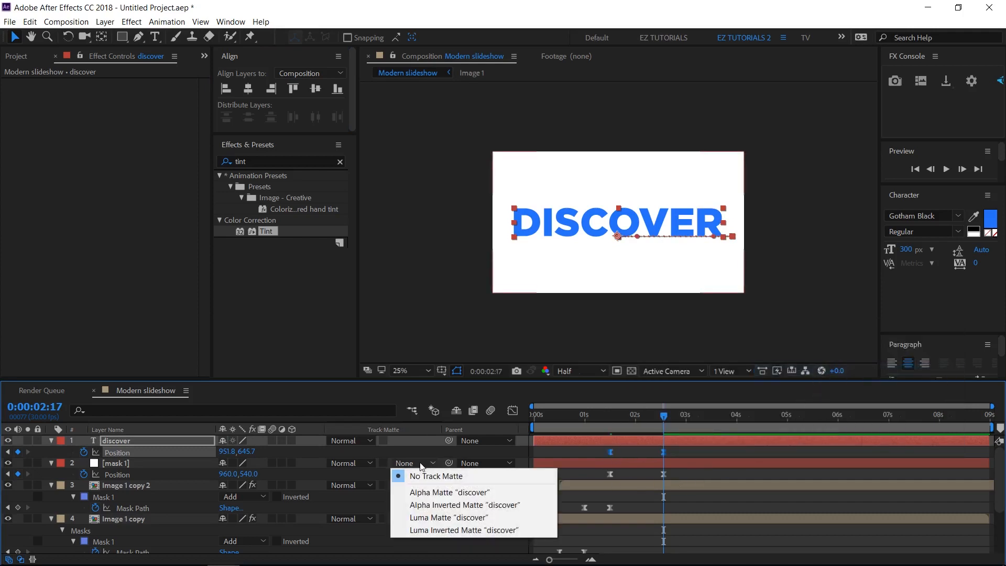
pyautogui.click(438, 505)
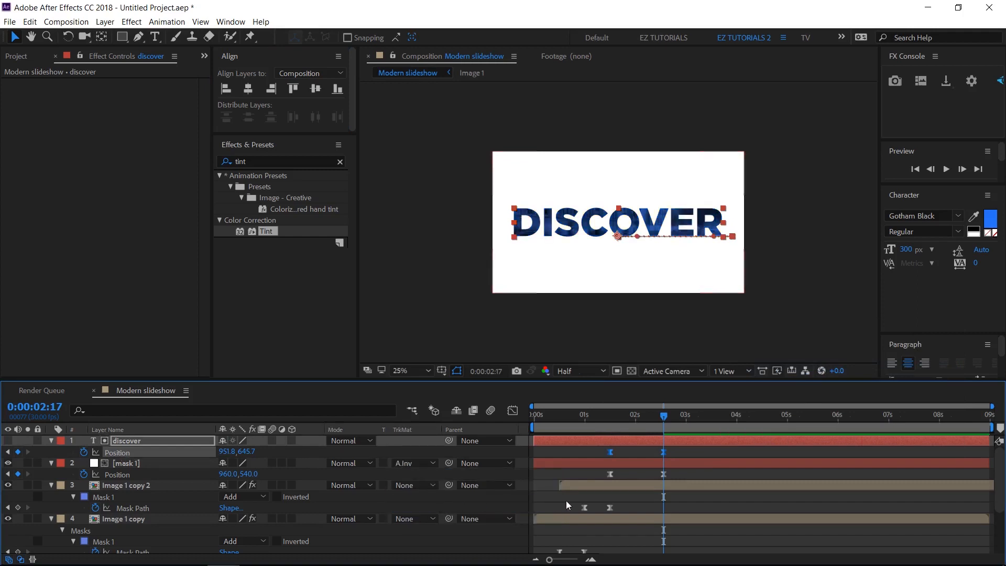
# Step: Add hold Position keyframes at 0:00:03:00 on both the discover text layer and the mask 1 solid
pyautogui.moveTo(664, 420)
pyautogui.mouseDown()
pyautogui.moveTo(598, 420)
pyautogui.moveTo(665, 427)
pyautogui.mouseUp()
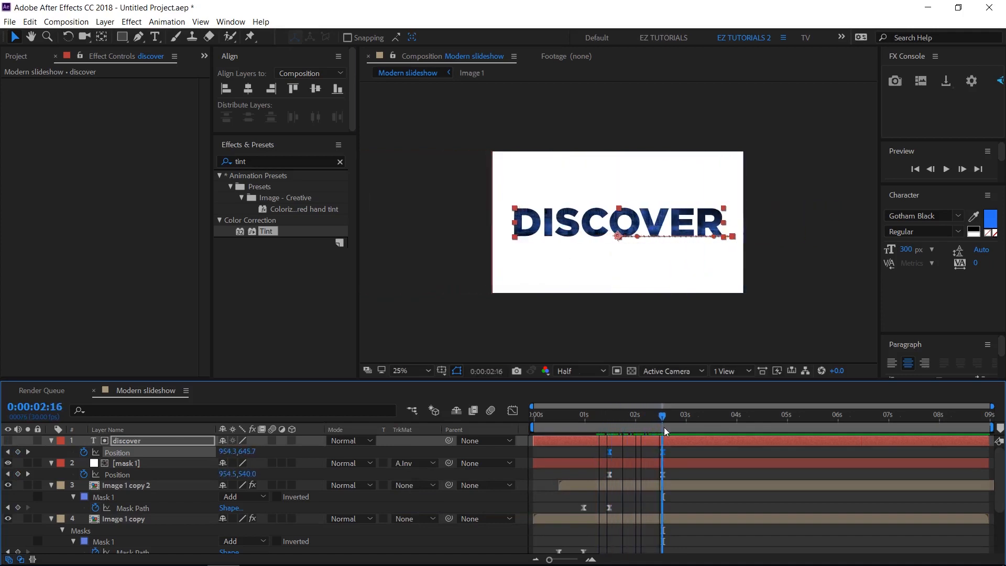
pyautogui.click(687, 421)
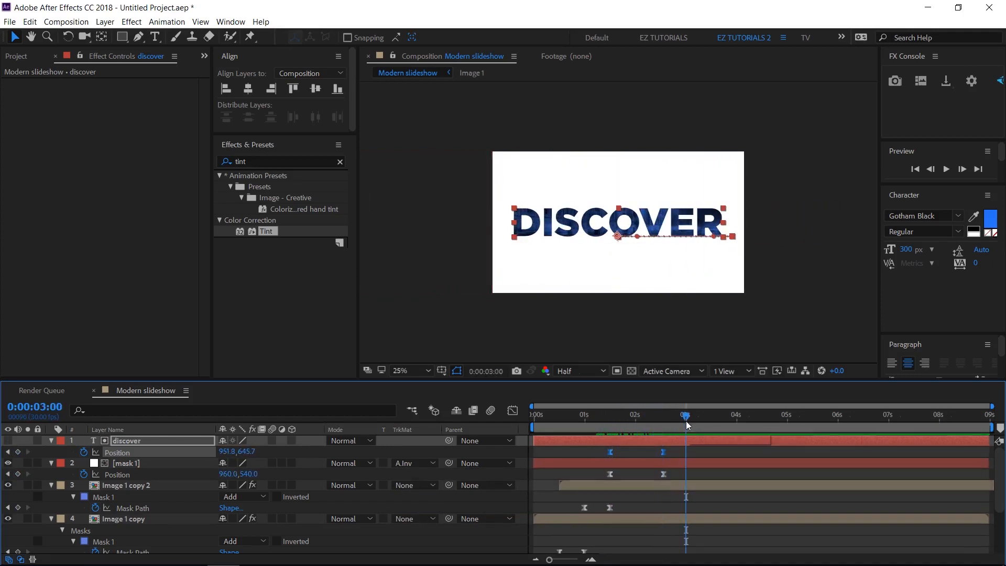
pyautogui.click(18, 451)
pyautogui.click(19, 473)
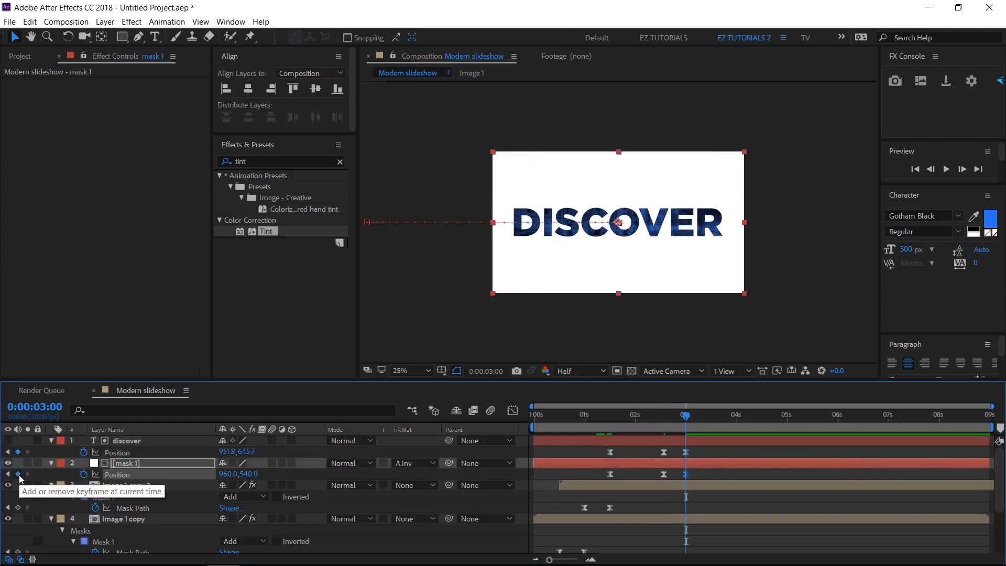
pyautogui.click(324, 450)
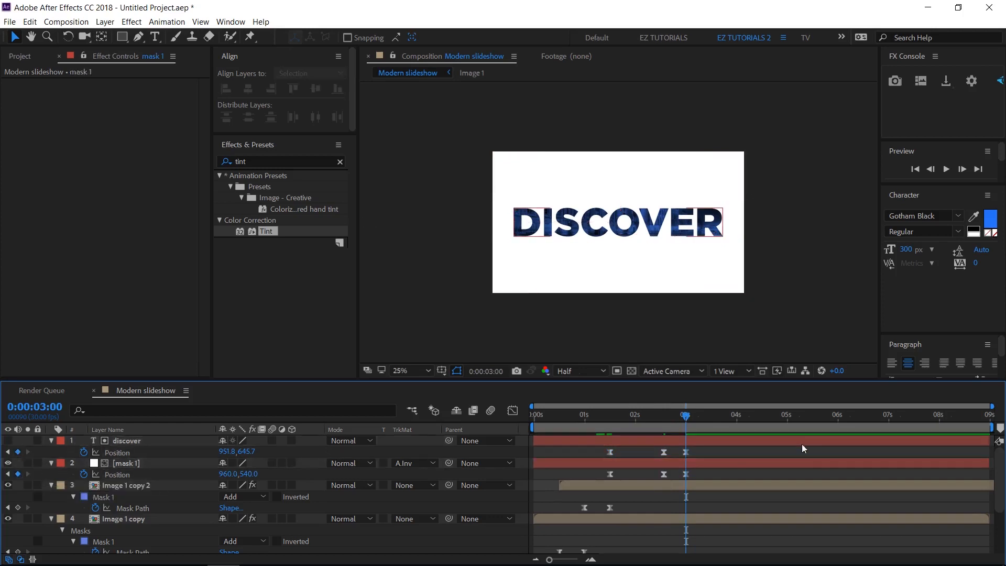
# Step: At 0:00:04:00, keyframe the discover text's Position at 1837.8, 645.7 and add 1920 to mask 1's horizontal Position
pyautogui.click(736, 420)
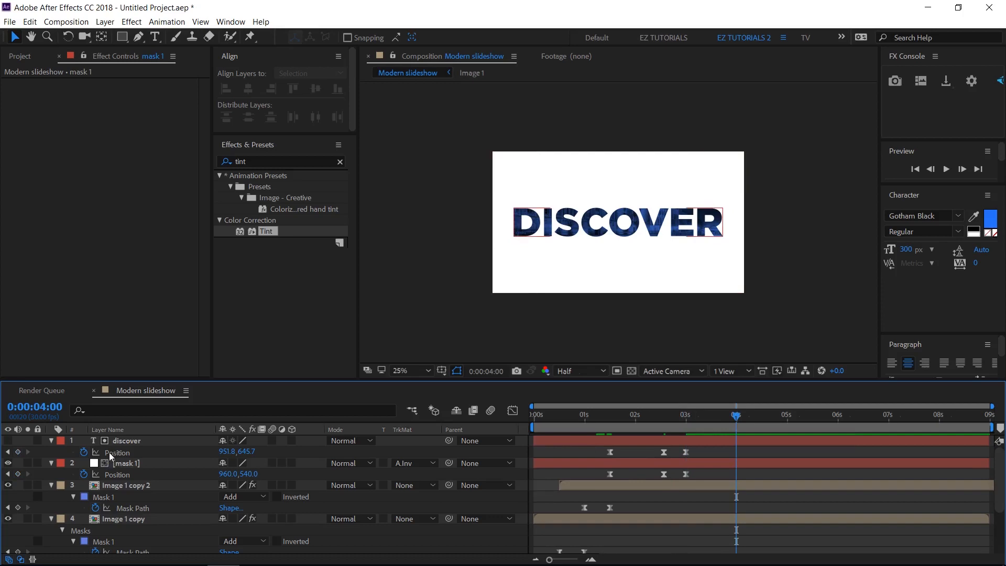
pyautogui.moveTo(225, 454); pyautogui.dragTo(837, 484)
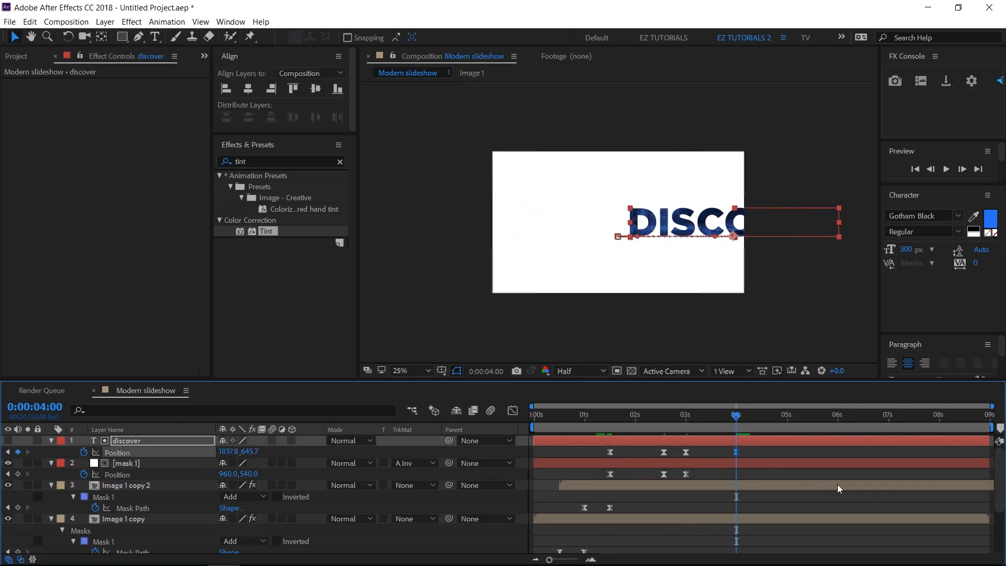
pyautogui.click(233, 474)
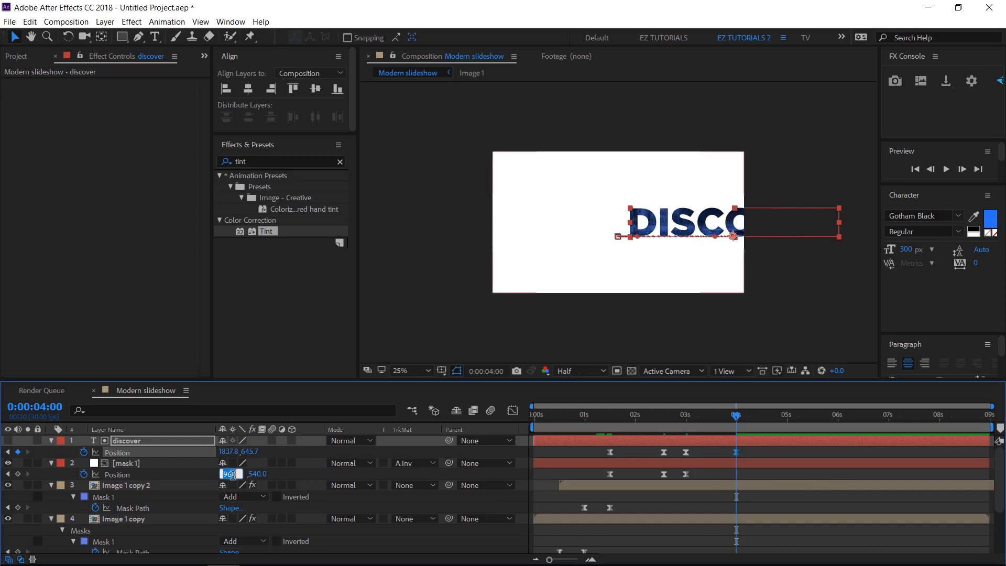
pyautogui.write('+1920')
pyautogui.press('Return')
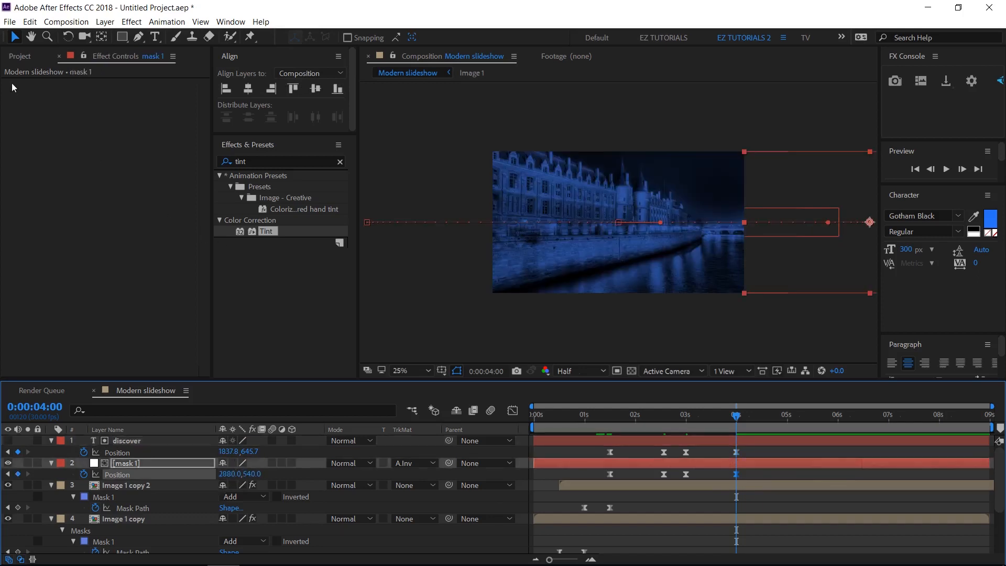
# Step: Add the Image 2 composition above all layers at 0:00:04:00 and parent it to the mask 1 solid
pyautogui.click(16, 56)
pyautogui.moveTo(40, 185); pyautogui.dragTo(106, 441)
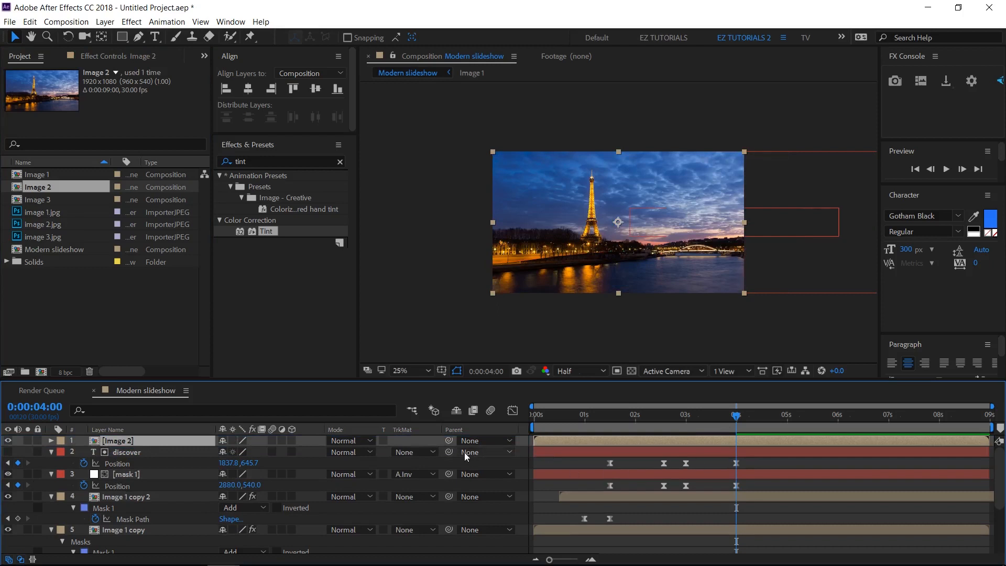
pyautogui.moveTo(449, 440); pyautogui.dragTo(128, 474)
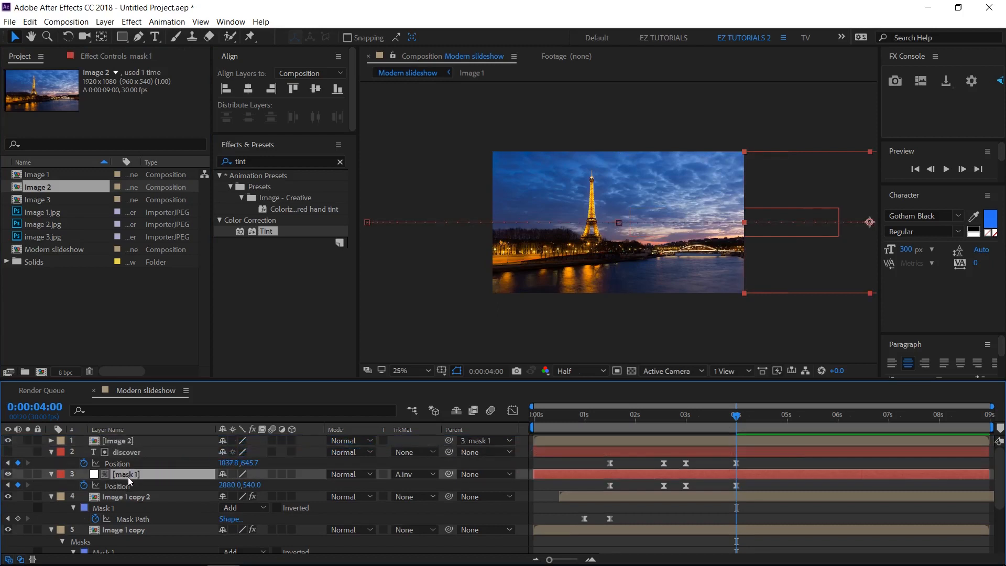
pyautogui.moveTo(740, 423)
pyautogui.mouseDown()
pyautogui.moveTo(693, 417)
pyautogui.moveTo(733, 423)
pyautogui.mouseUp()
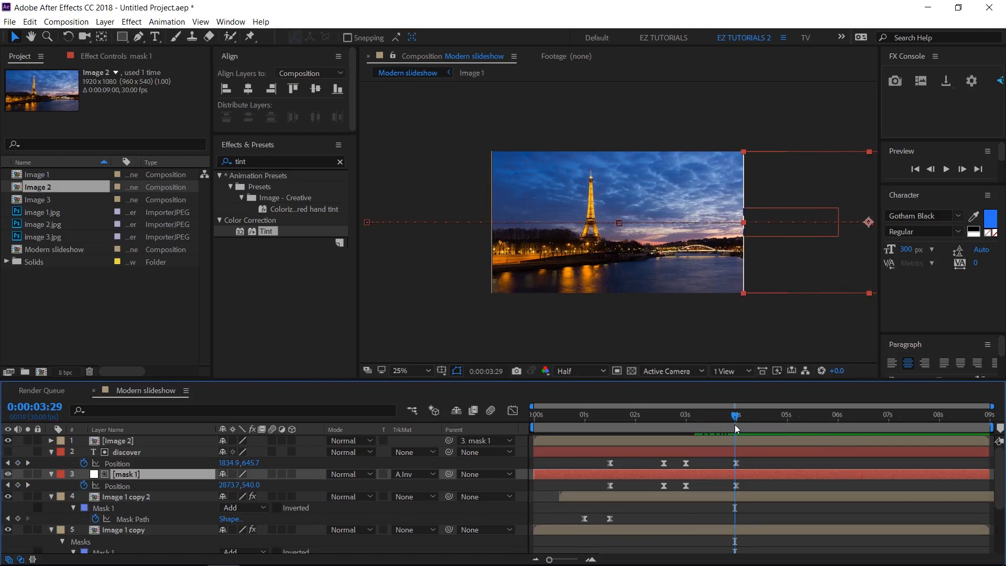
pyautogui.click(737, 423)
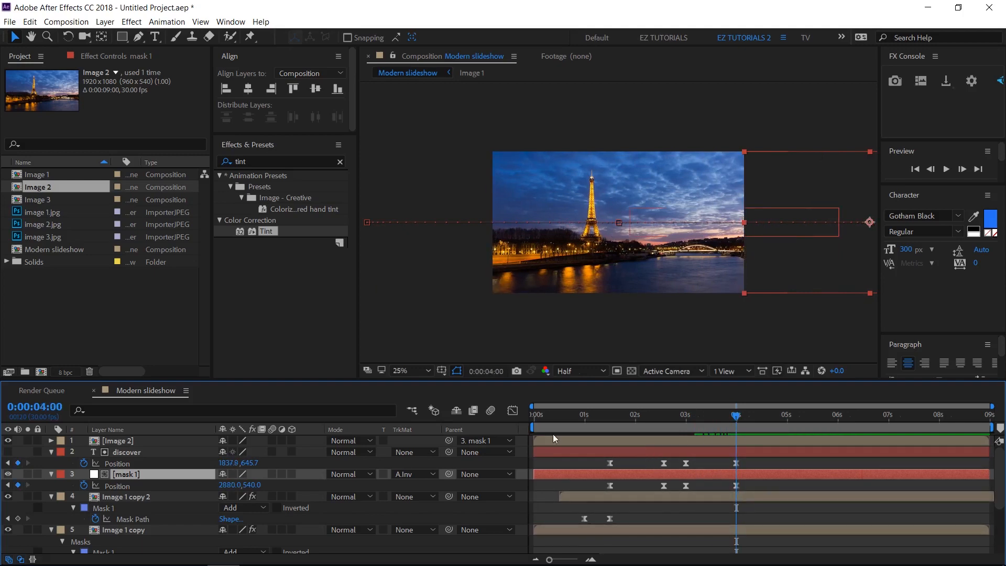
# Step: Duplicate the Image 2 layer as Image 2 copy and apply the Tint effect to the copy
pyautogui.click(125, 443)
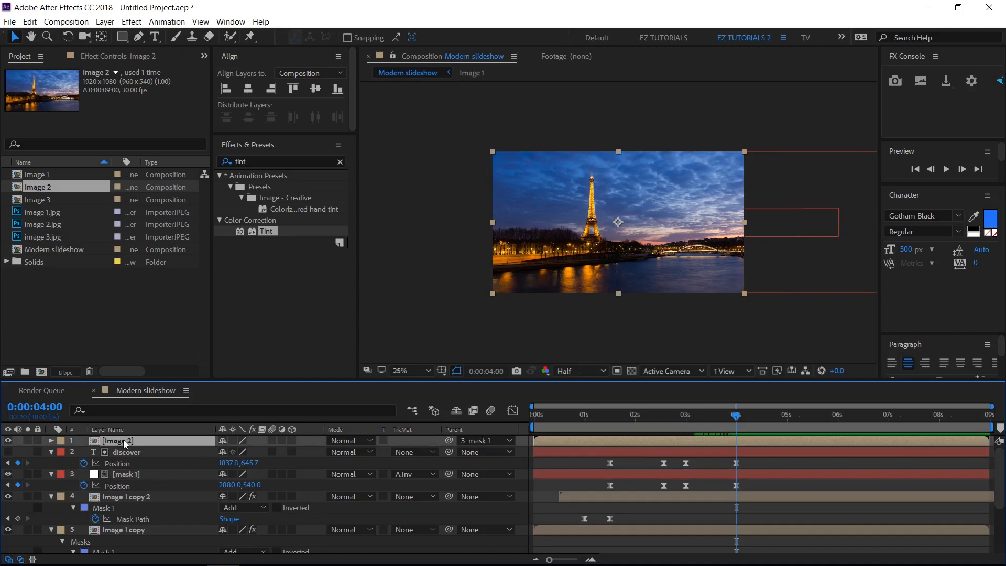
pyautogui.hotkey('ctrl', 'd')
pyautogui.press('Return')
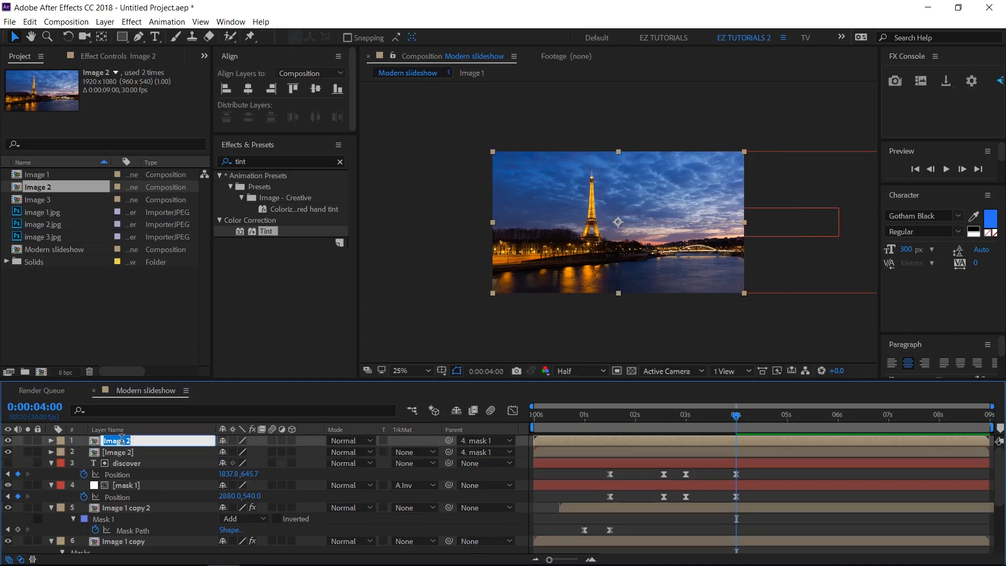
pyautogui.press('Right')
pyautogui.press('Return')
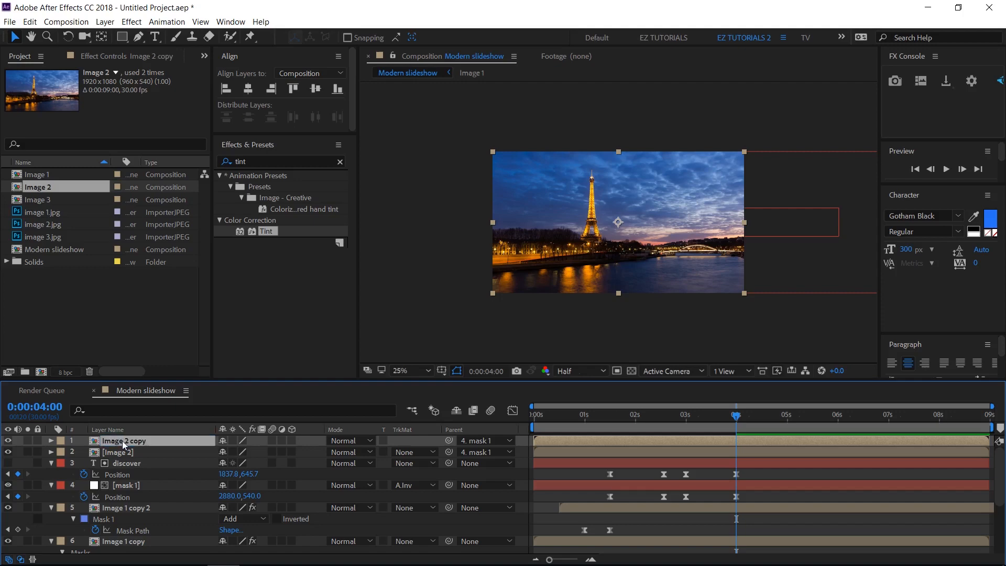
pyautogui.moveTo(269, 229); pyautogui.dragTo(149, 438)
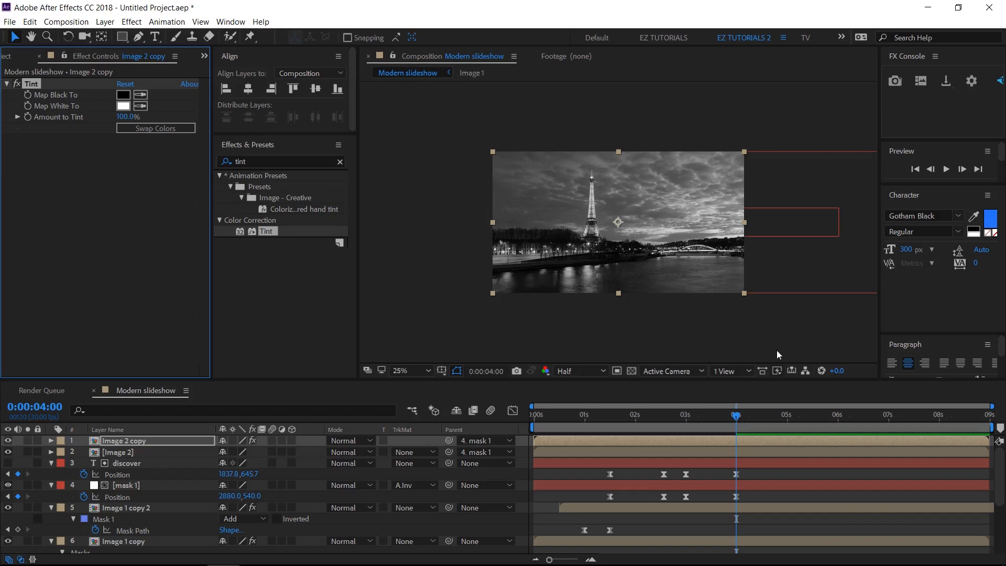
# Step: Add a full-frame mask to Image 2 copy, keyframing its path full at 0:00:04:15 and collapsed to the top edge at 0:00:04:00
pyautogui.click(762, 419)
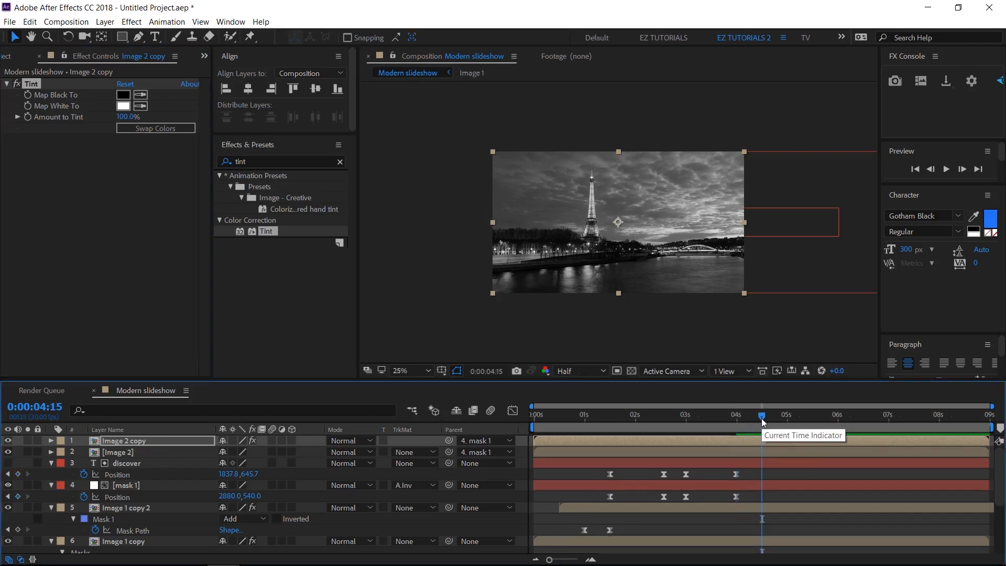
pyautogui.doubleClick(124, 36)
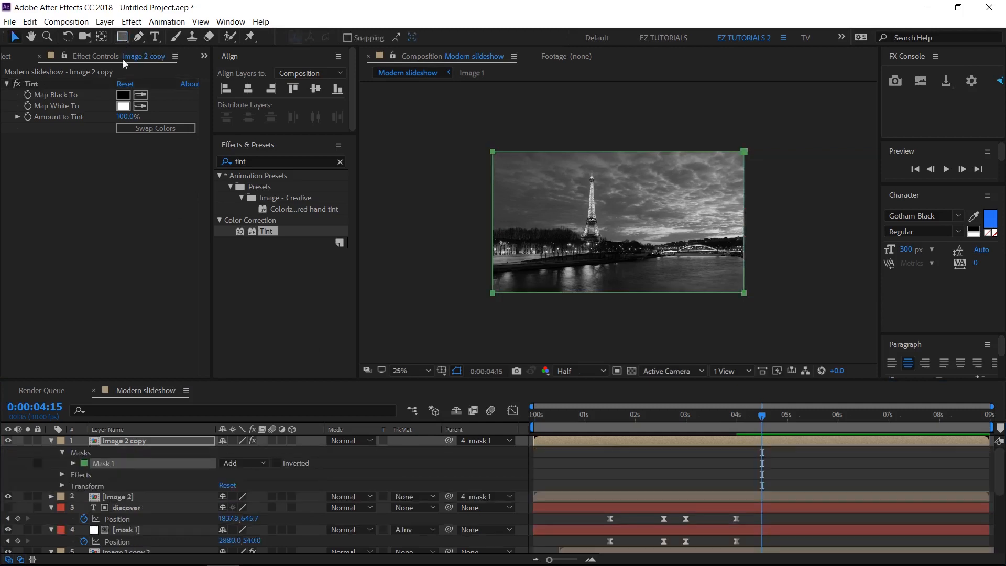
pyautogui.click(73, 464)
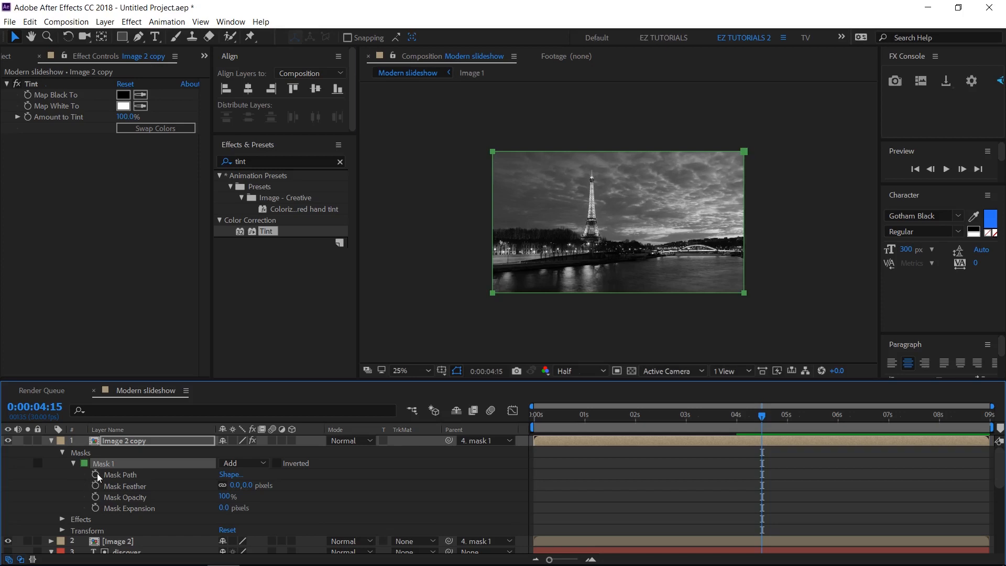
pyautogui.click(96, 475)
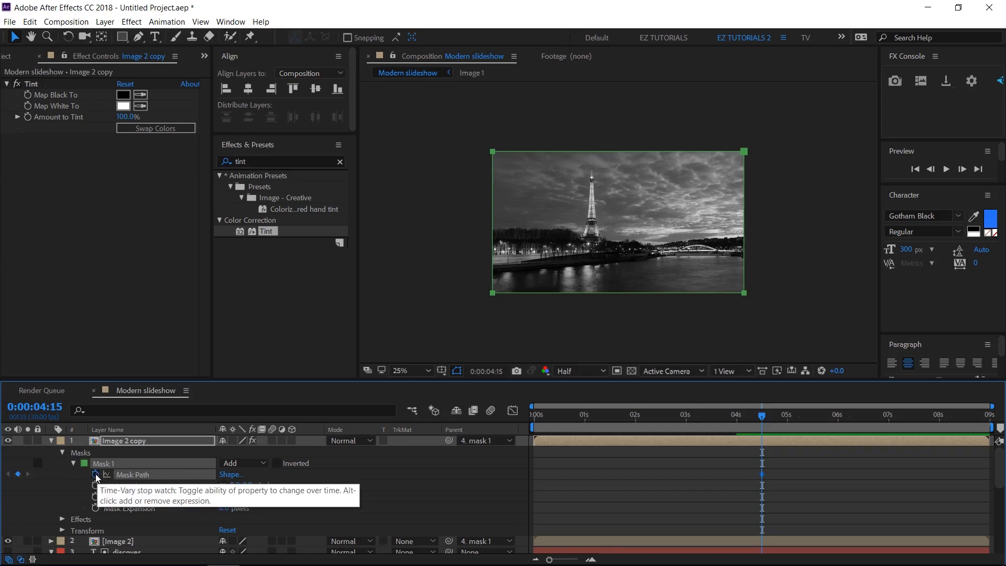
pyautogui.click(738, 426)
pyautogui.click(493, 296)
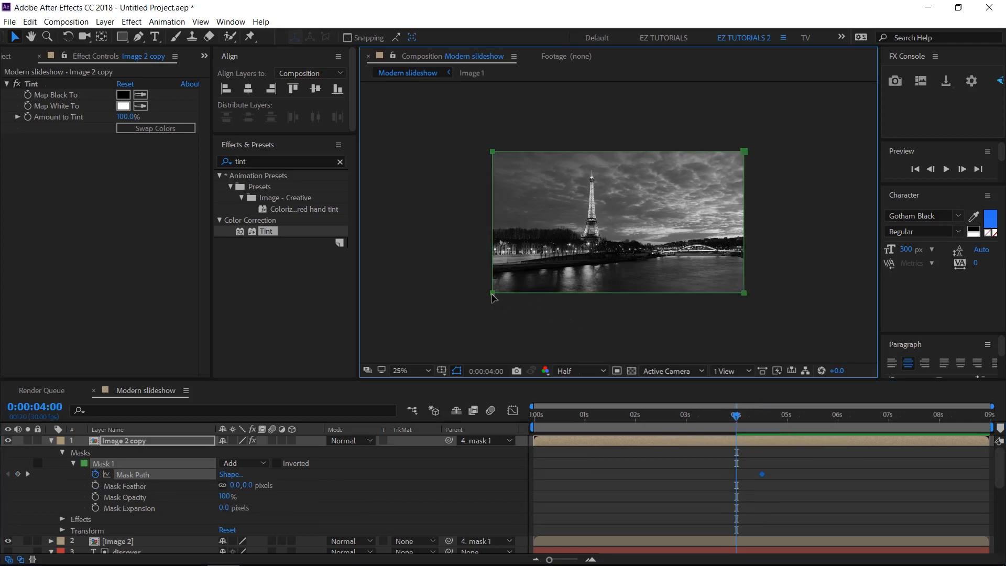
pyautogui.doubleClick(492, 297)
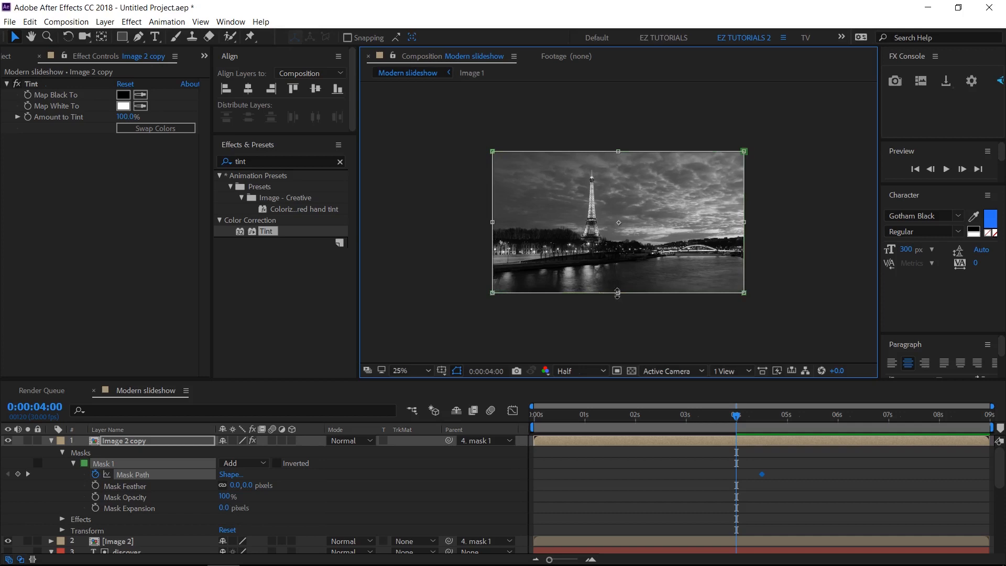
pyautogui.moveTo(619, 292); pyautogui.dragTo(606, 154)
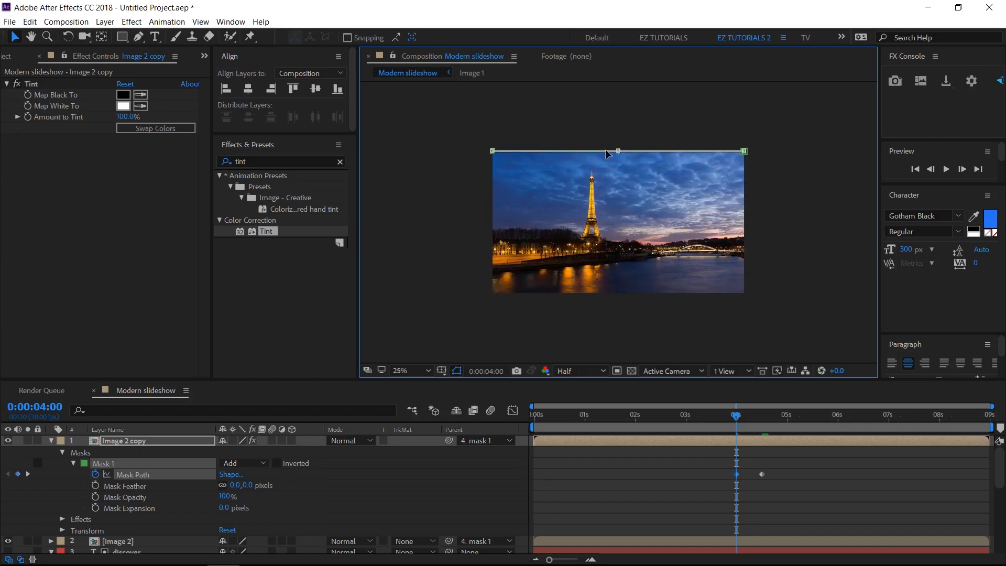
# Step: Apply Easy Ease to both Mask Path keyframes of Image 2 copy, duplicate the layer and reveal the duplicate's keyframes
pyautogui.moveTo(793, 466); pyautogui.dragTo(739, 480)
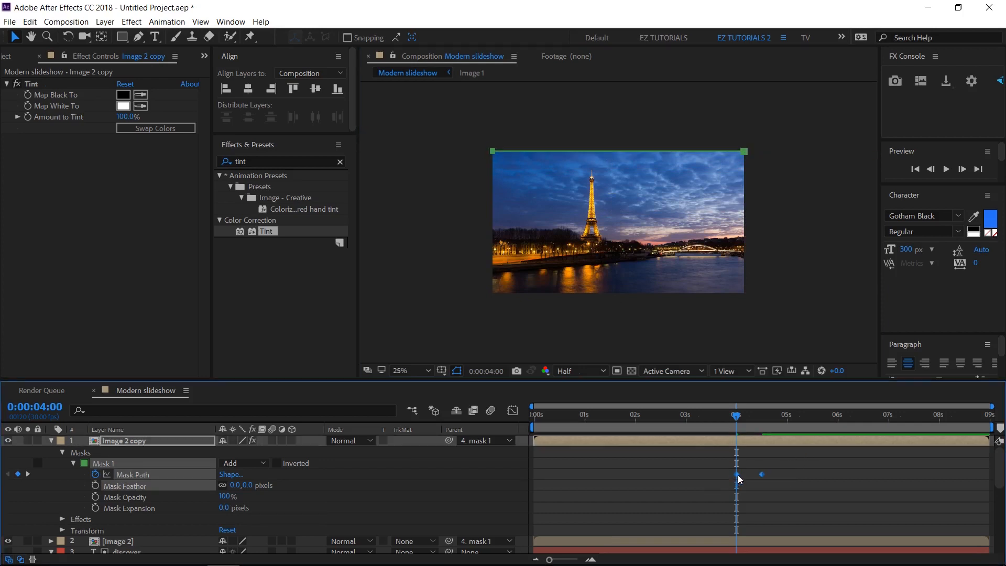
pyautogui.rightClick(739, 477)
pyautogui.moveTo(765, 467)
pyautogui.click(597, 388)
pyautogui.hotkey('ctrl', 'd')
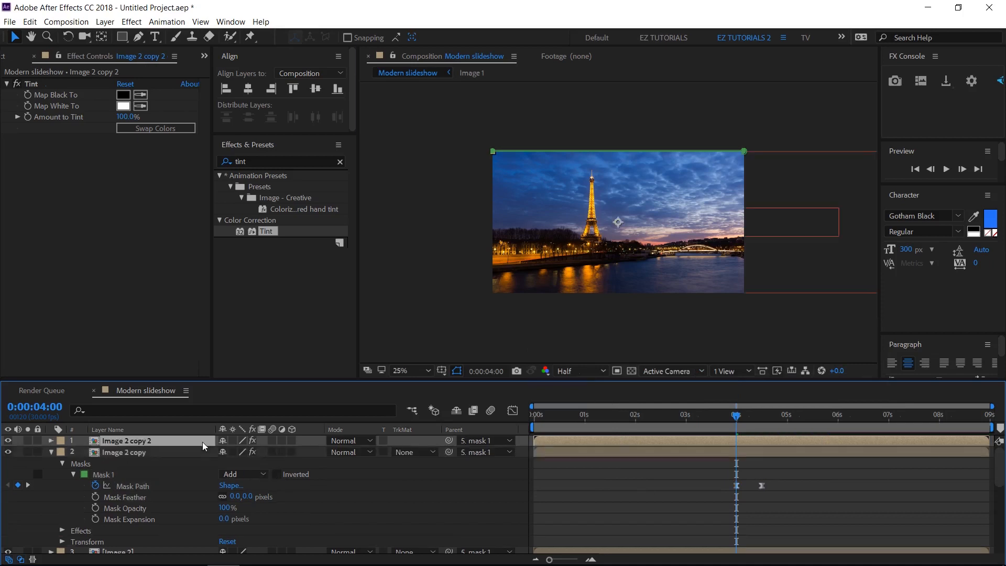
pyautogui.press('u')
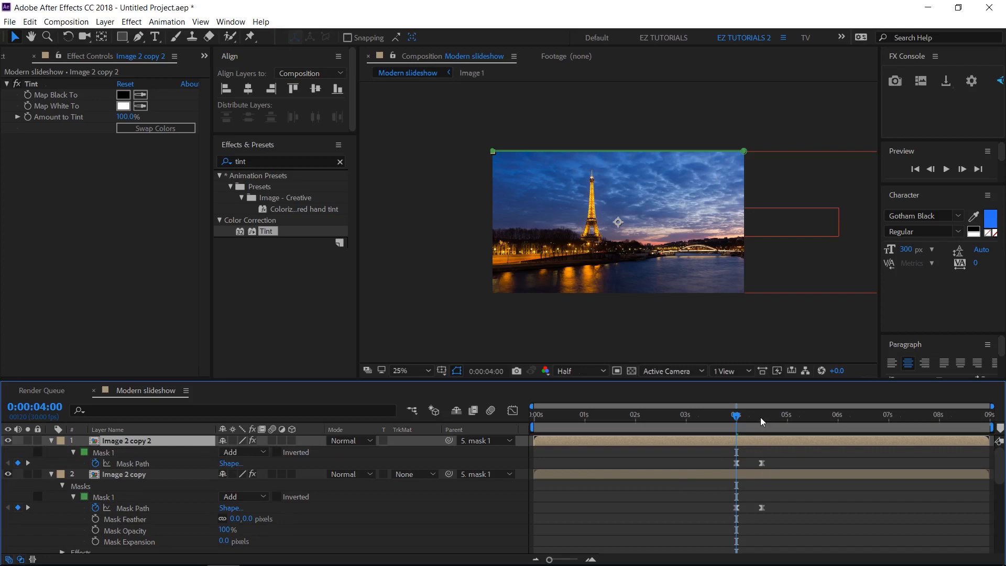
# Step: Set Image 2 copy 2's Tint white mapping to D35858 and shift the layer so its mask animation starts at 0:00:04:15
pyautogui.moveTo(762, 419); pyautogui.dragTo(764, 421)
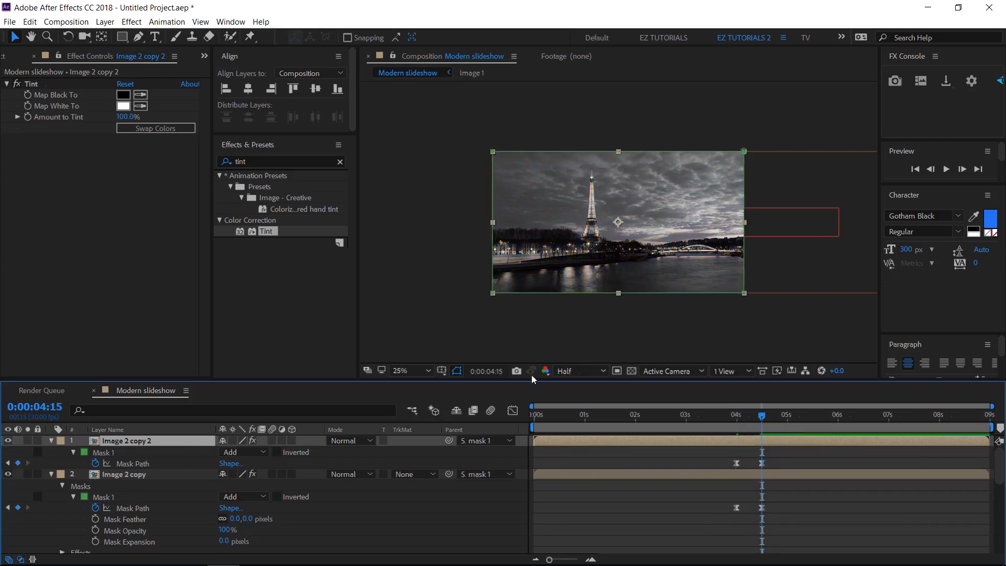
pyautogui.click(124, 106)
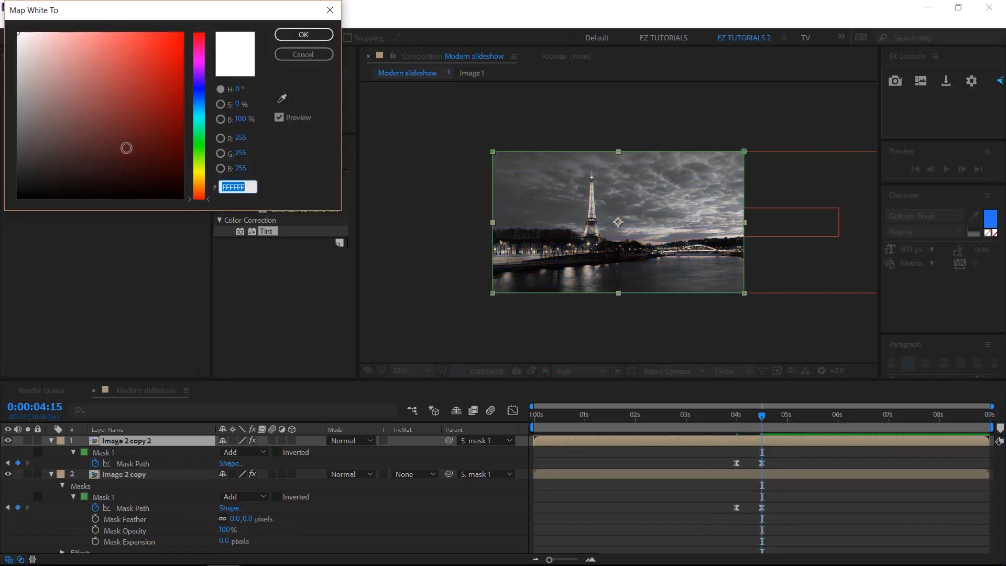
pyautogui.click(113, 60)
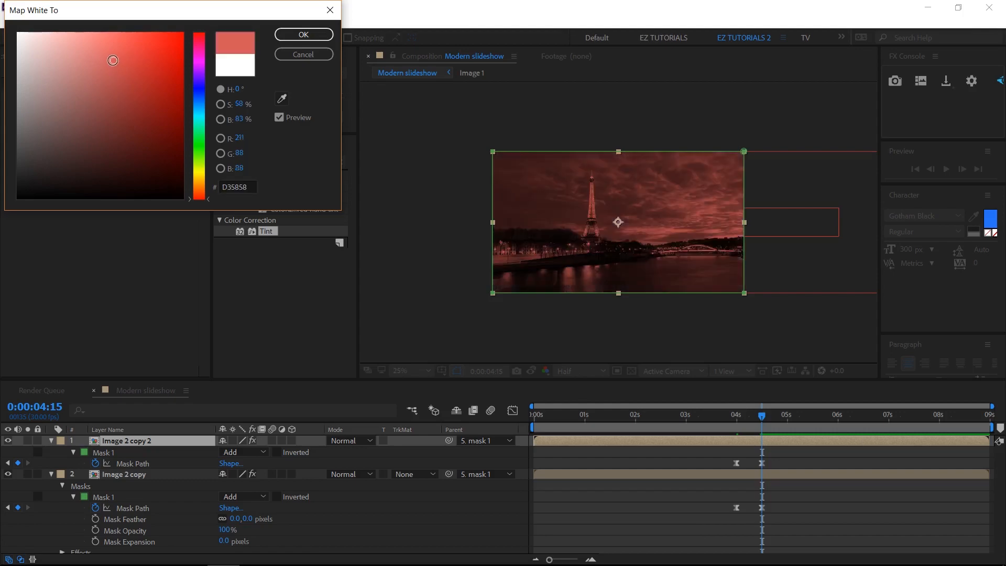
pyautogui.click(303, 35)
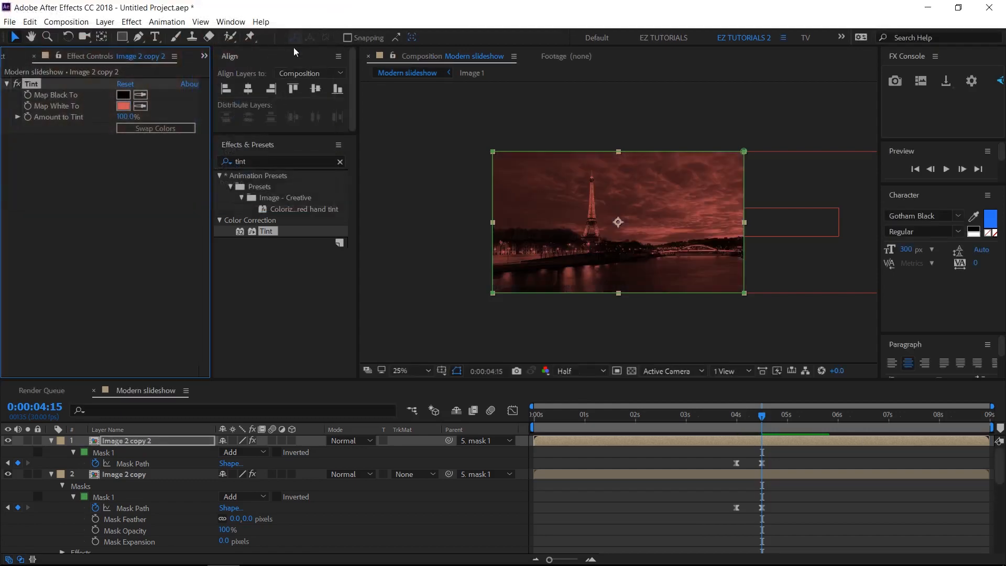
pyautogui.moveTo(745, 445); pyautogui.dragTo(766, 444)
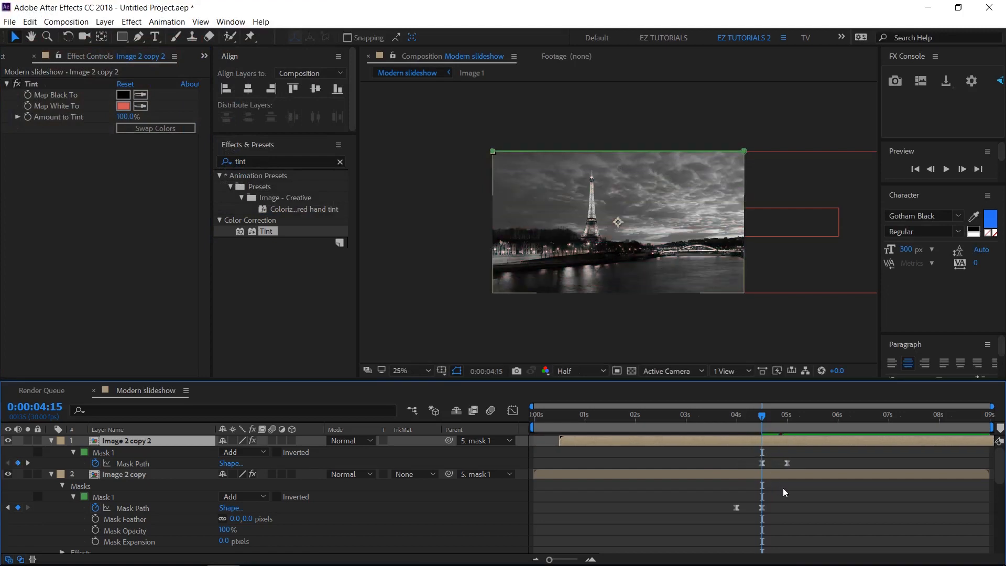
# Step: At 0:00:05:00, create a white composition-sized solid named "mask 2" and show its Position property
pyautogui.click(787, 428)
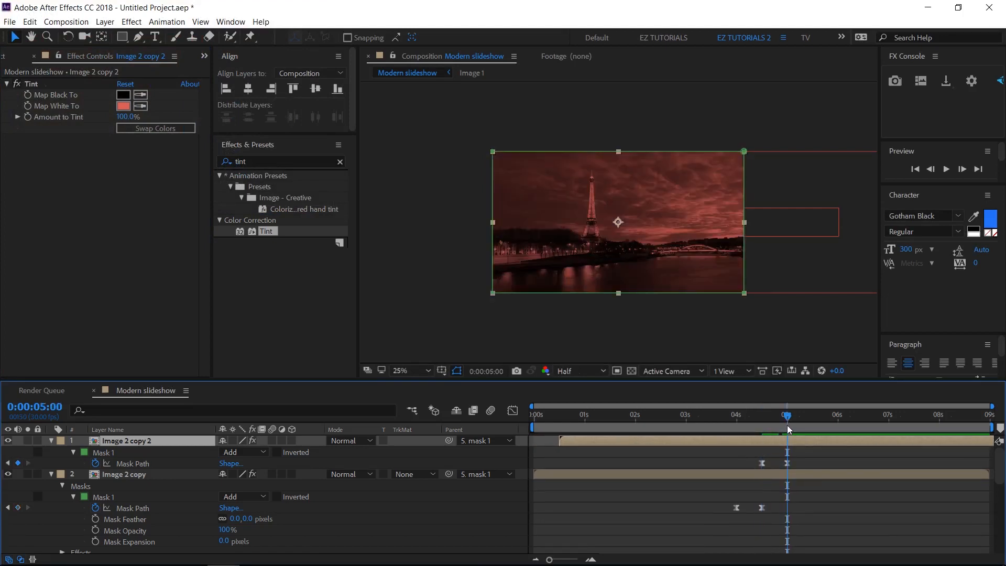
pyautogui.click(105, 22)
pyautogui.moveTo(225, 41)
pyautogui.click(347, 49)
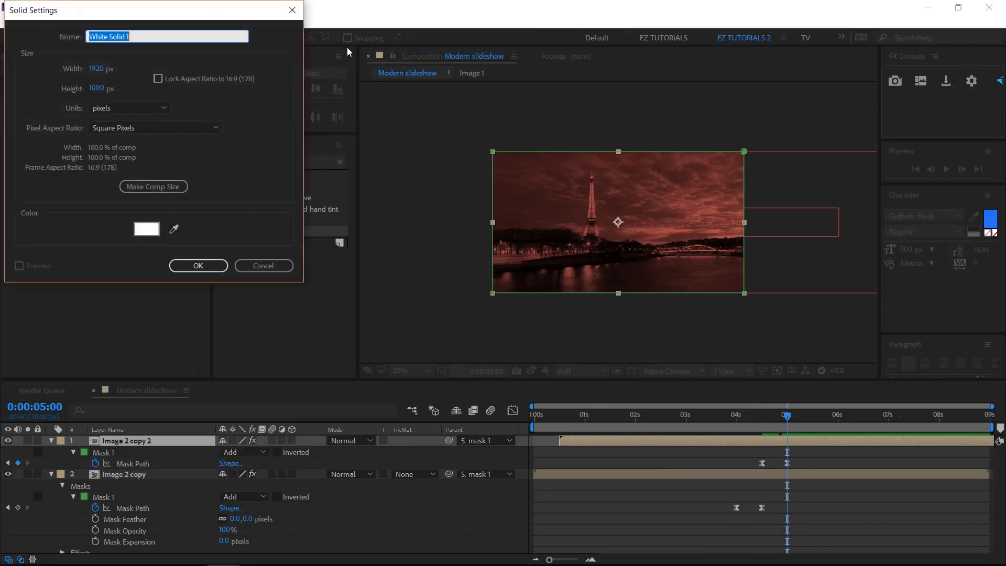
pyautogui.write('mask 2')
pyautogui.click(202, 265)
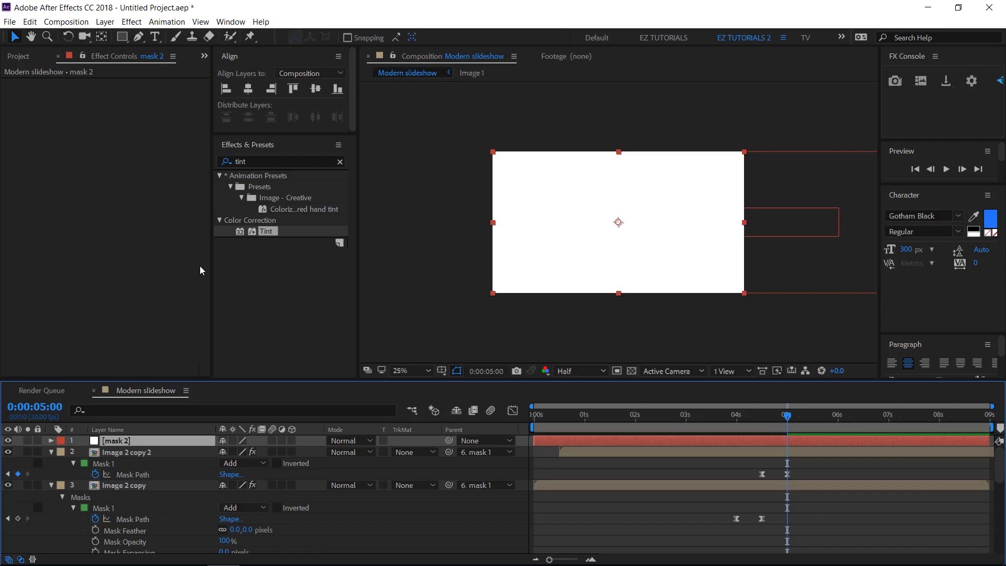
pyautogui.press('p')
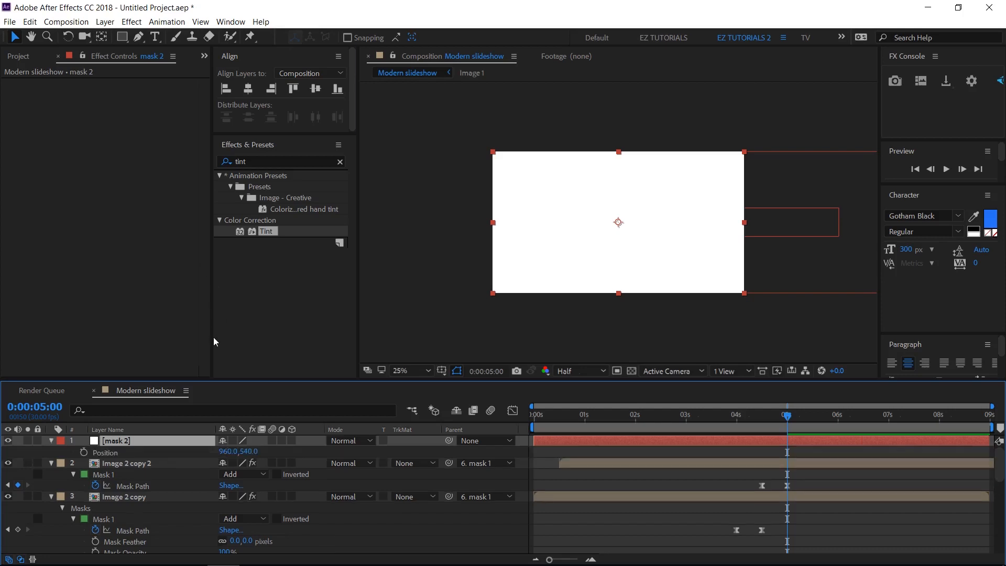
# Step: Keyframe mask 2's Position at 960, -540 at 0:00:05:00 and at the frame centre (960, 540) at 0:00:06:00
pyautogui.click(83, 452)
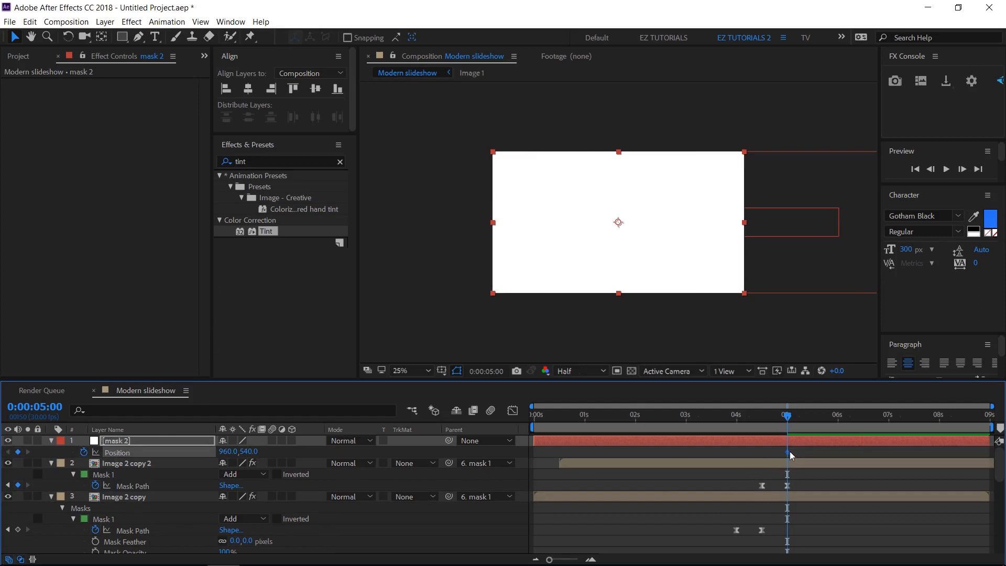
pyautogui.moveTo(788, 451); pyautogui.dragTo(838, 460)
pyautogui.click(242, 451)
pyautogui.write('-')
pyautogui.press('Return')
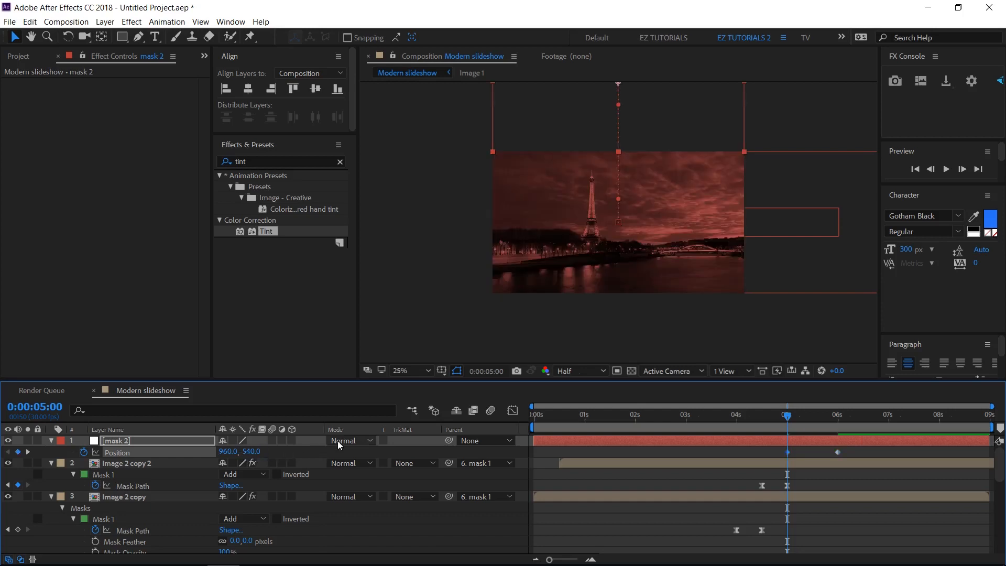
# Step: Apply Easy Ease to both Position keyframes of mask 2
pyautogui.moveTo(845, 454); pyautogui.dragTo(781, 467)
pyautogui.rightClick(789, 453)
pyautogui.moveTo(818, 444)
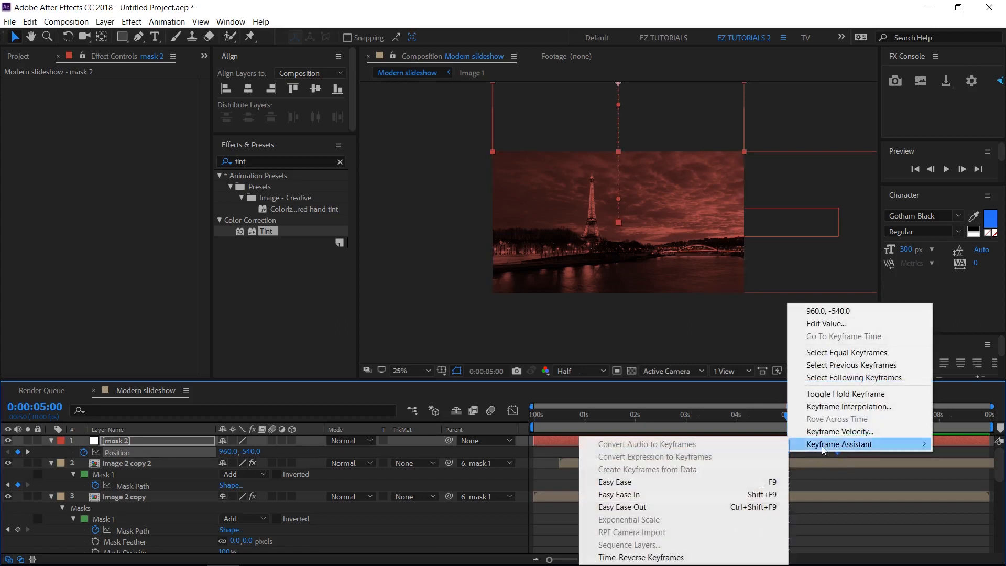
pyautogui.click(657, 482)
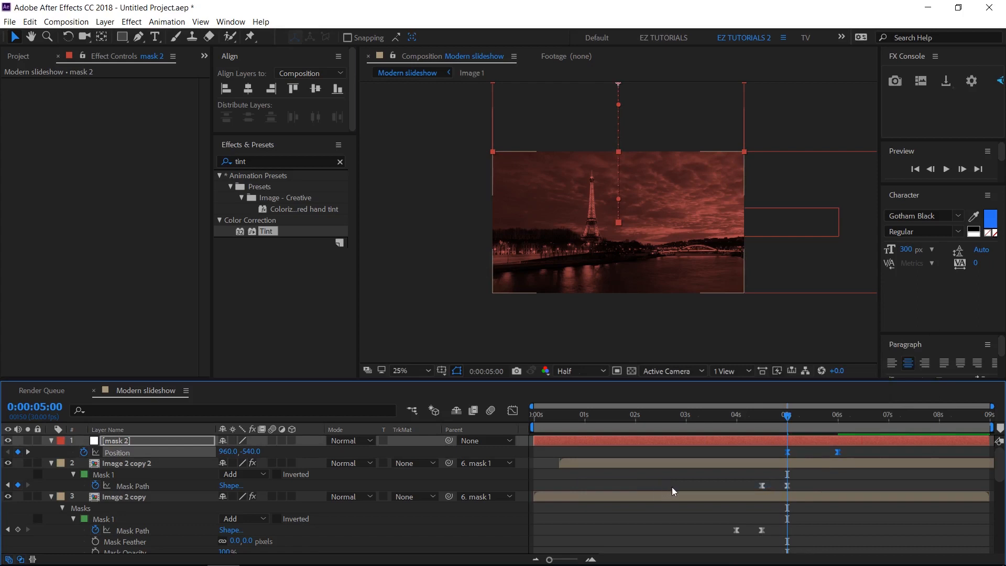
# Step: Add a text layer reading "paris" and centre it horizontally and vertically in the composition
pyautogui.click(155, 37)
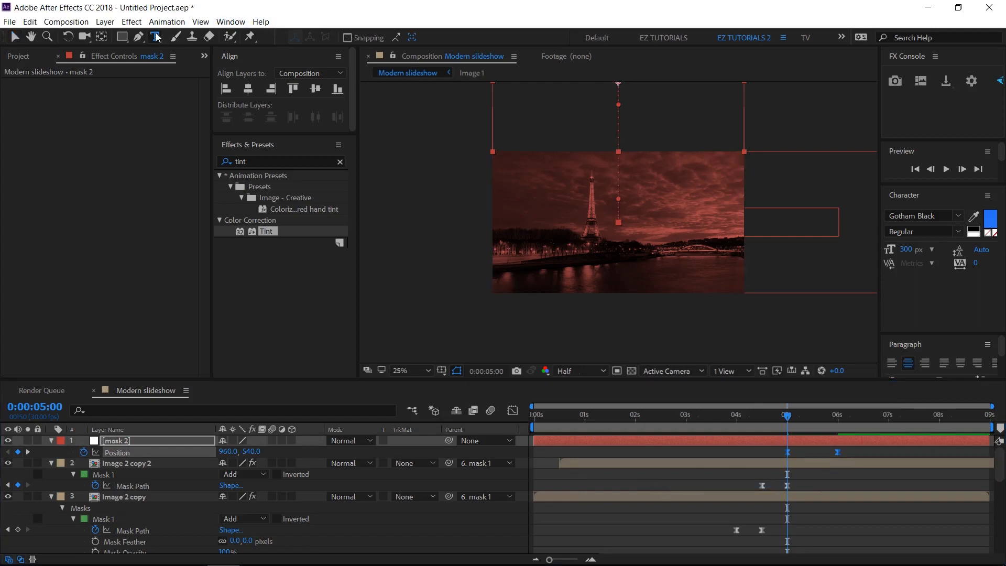
pyautogui.click(550, 167)
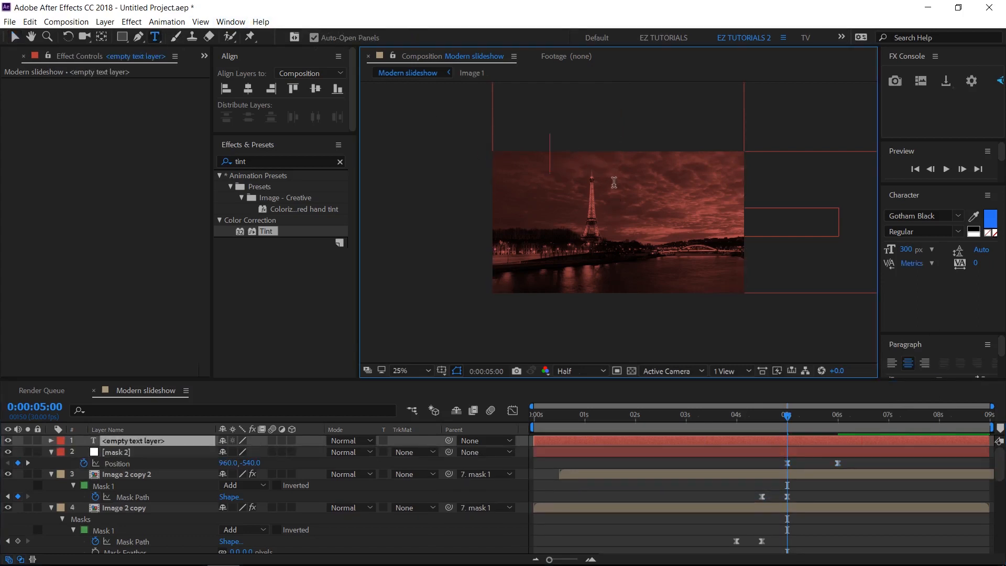
pyautogui.write('paris')
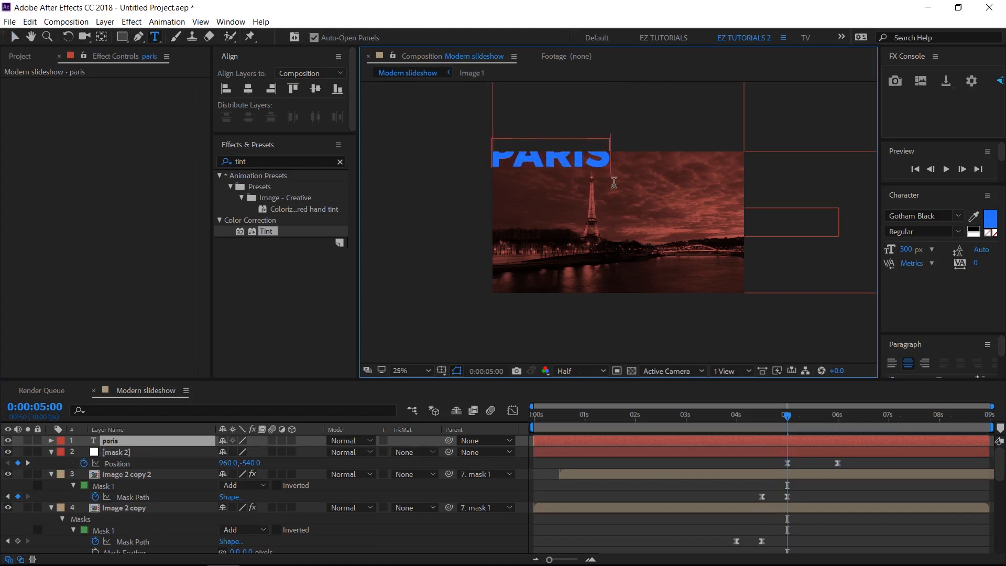
pyautogui.click(14, 37)
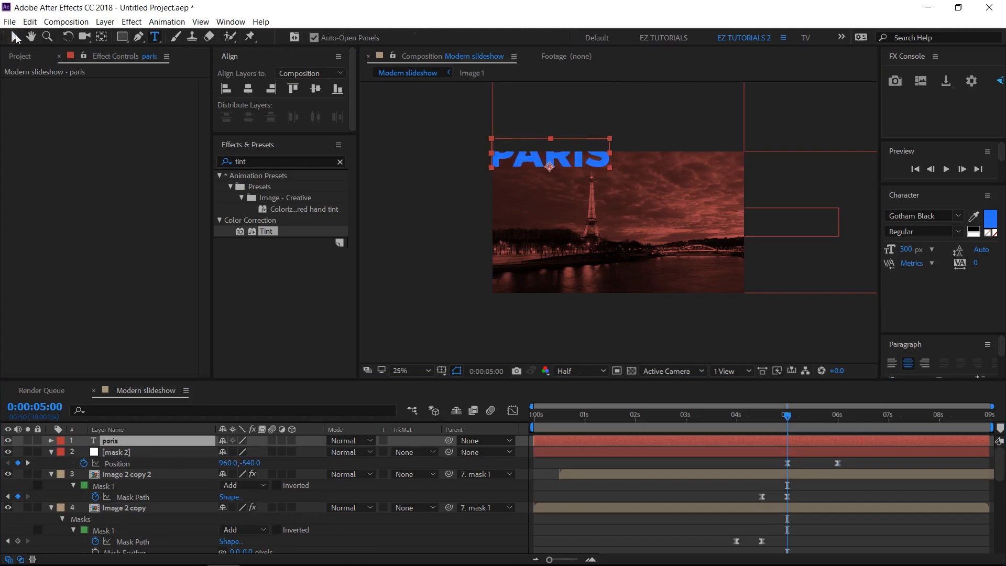
pyautogui.click(248, 89)
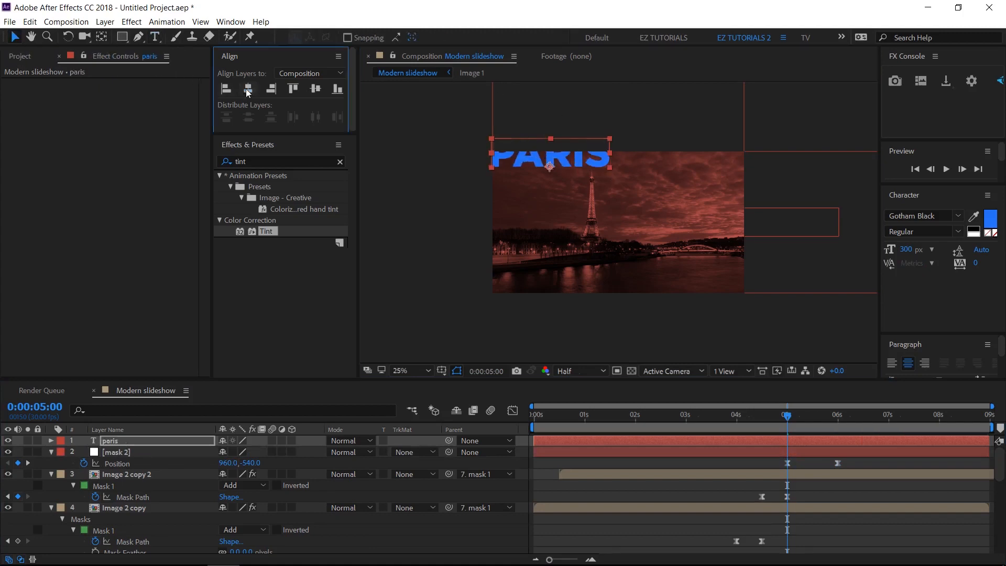
pyautogui.click(315, 89)
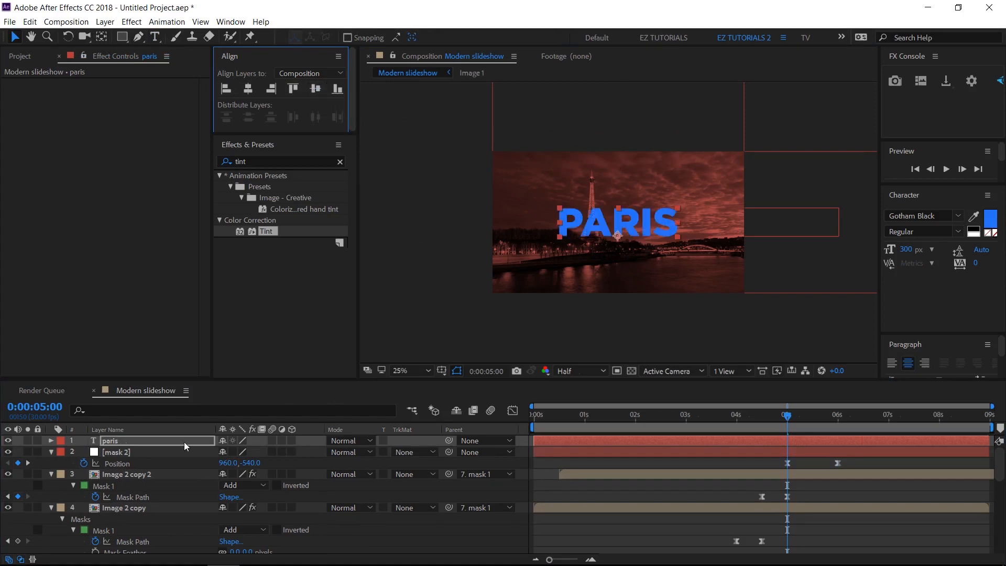
# Step: Keyframe the paris text's Position from Y 1109.7 at 0:00:05:00 to vertically centred in the composition at 0:00:06:00
pyautogui.press('p')
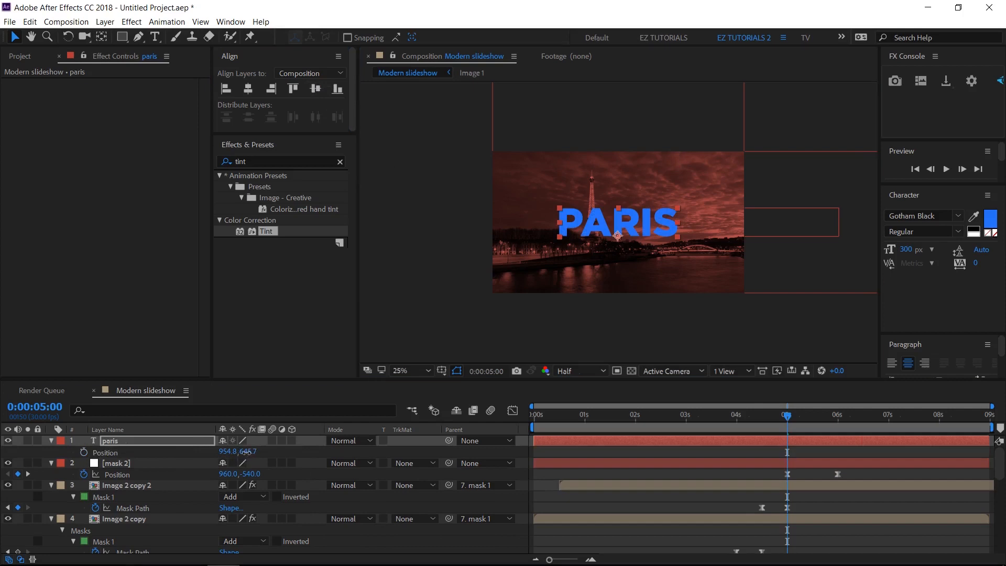
pyautogui.moveTo(243, 458); pyautogui.dragTo(546, 459)
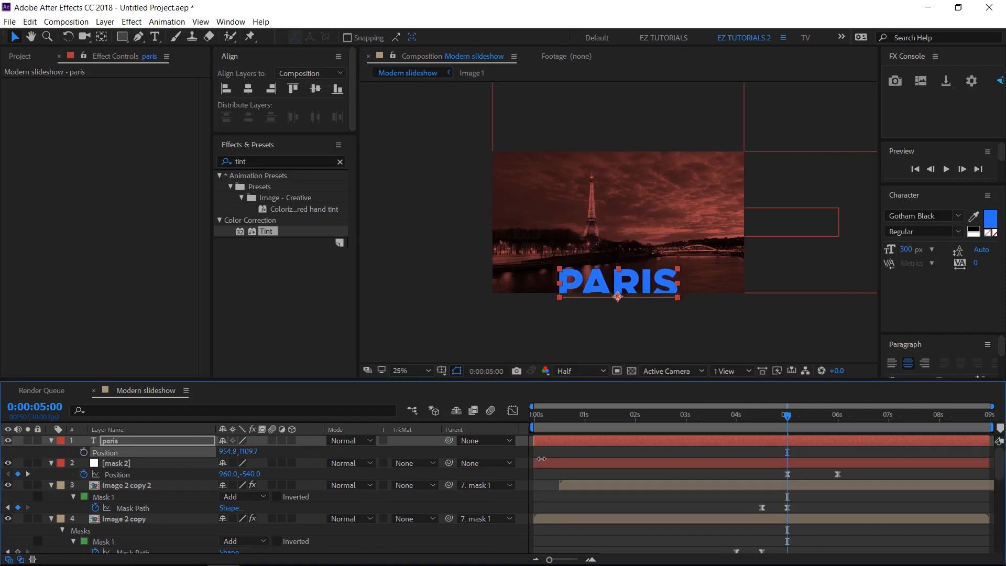
pyautogui.click(84, 452)
pyautogui.click(838, 420)
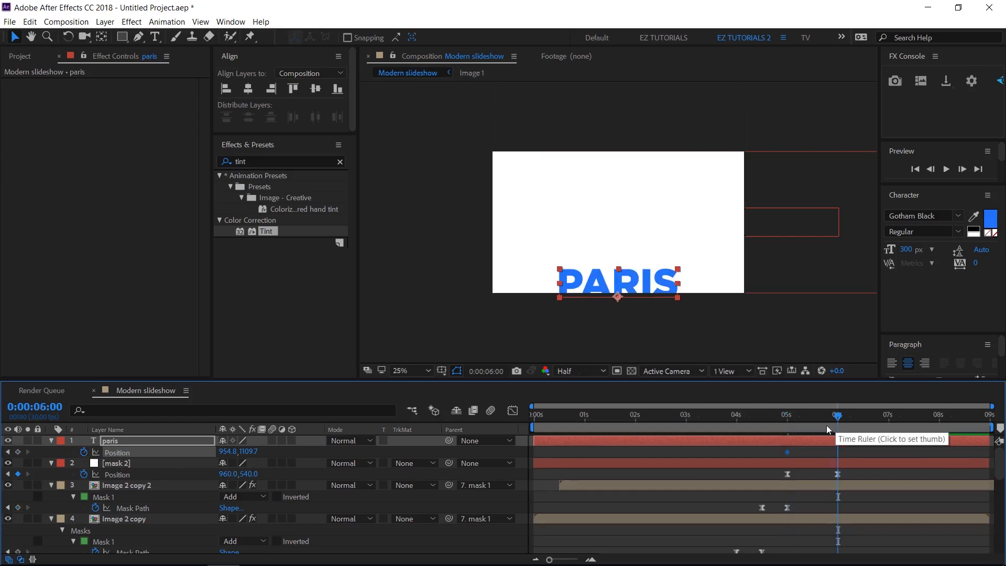
pyautogui.click(315, 89)
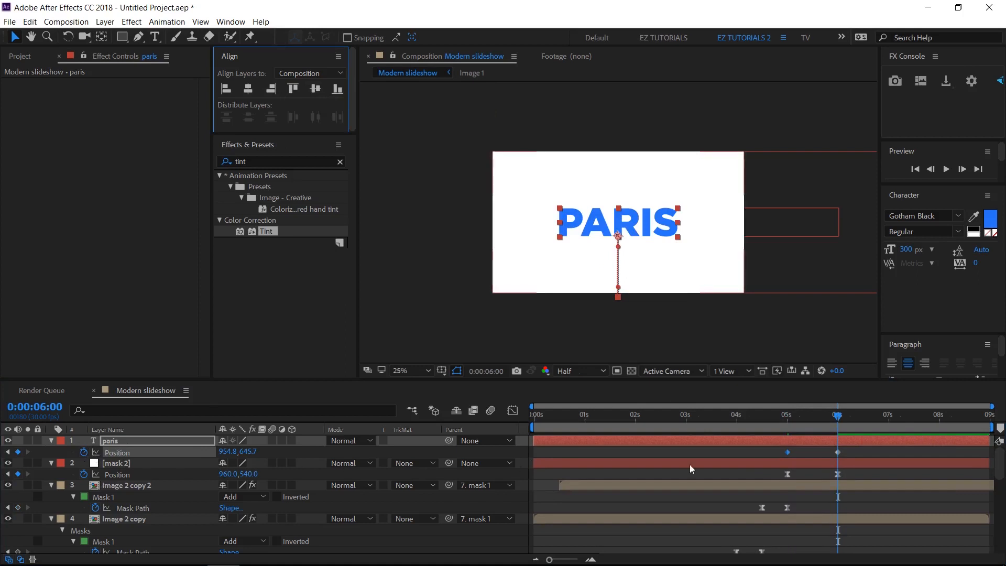
# Step: Apply Easy Ease to both paris Position keyframes and set mask 2's track matte to Alpha Inverted Matte "paris"
pyautogui.moveTo(842, 449); pyautogui.dragTo(779, 459)
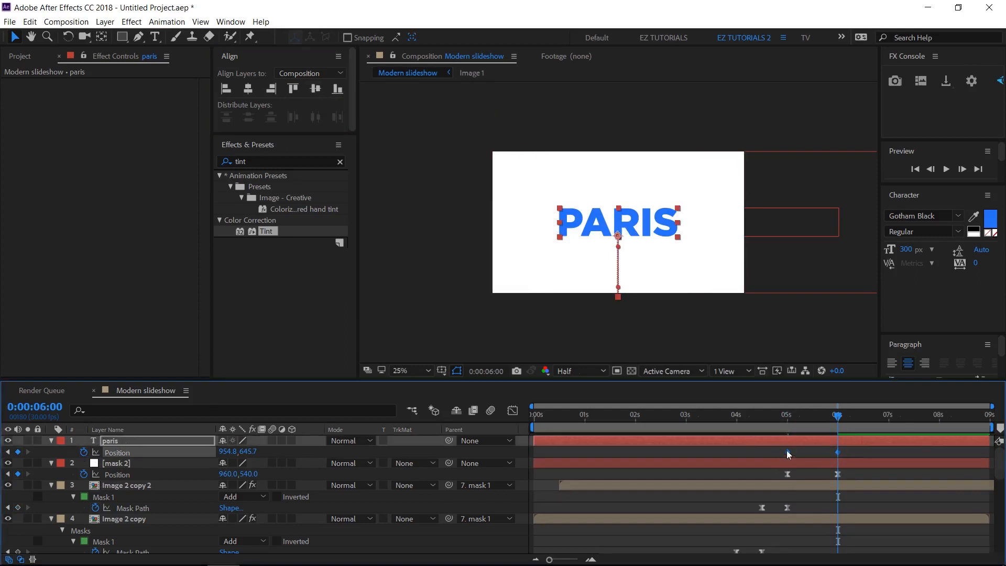
pyautogui.rightClick(788, 450)
pyautogui.moveTo(831, 447)
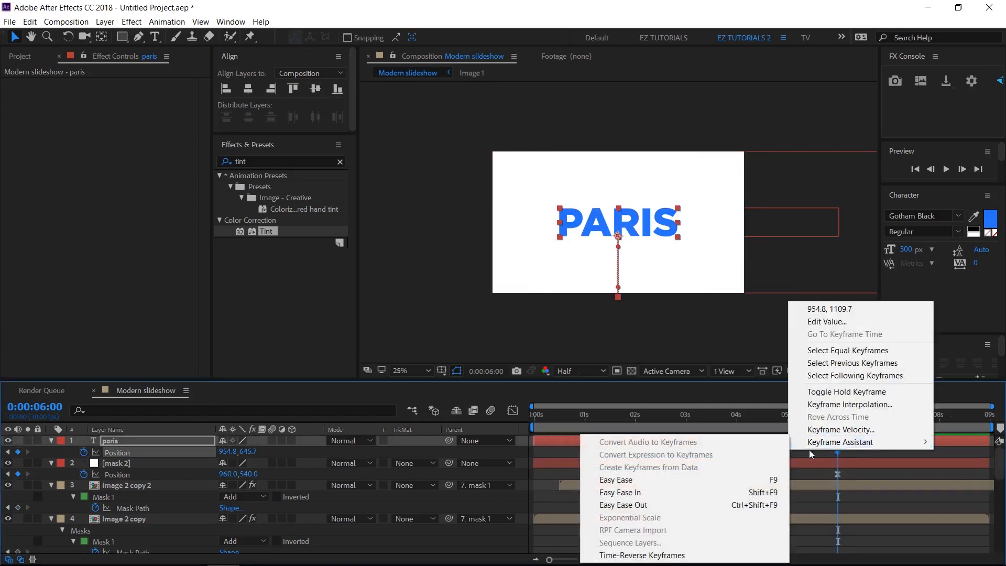
pyautogui.click(672, 479)
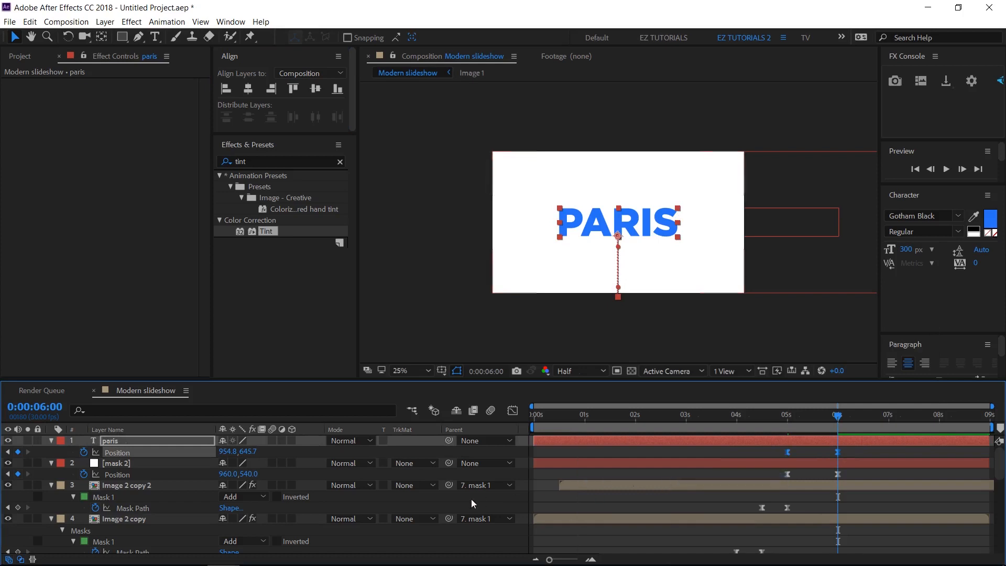
pyautogui.click(420, 464)
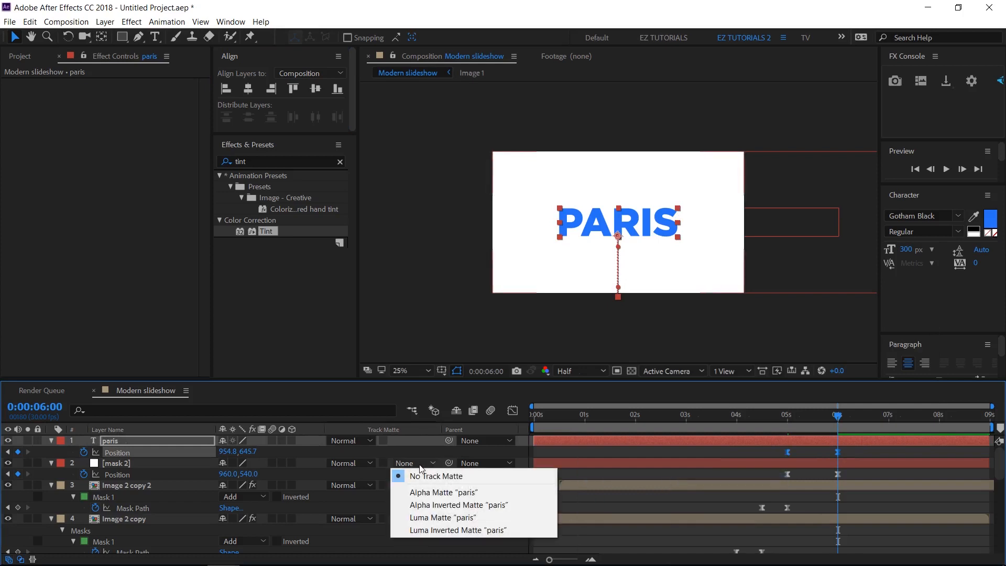
pyautogui.click(428, 504)
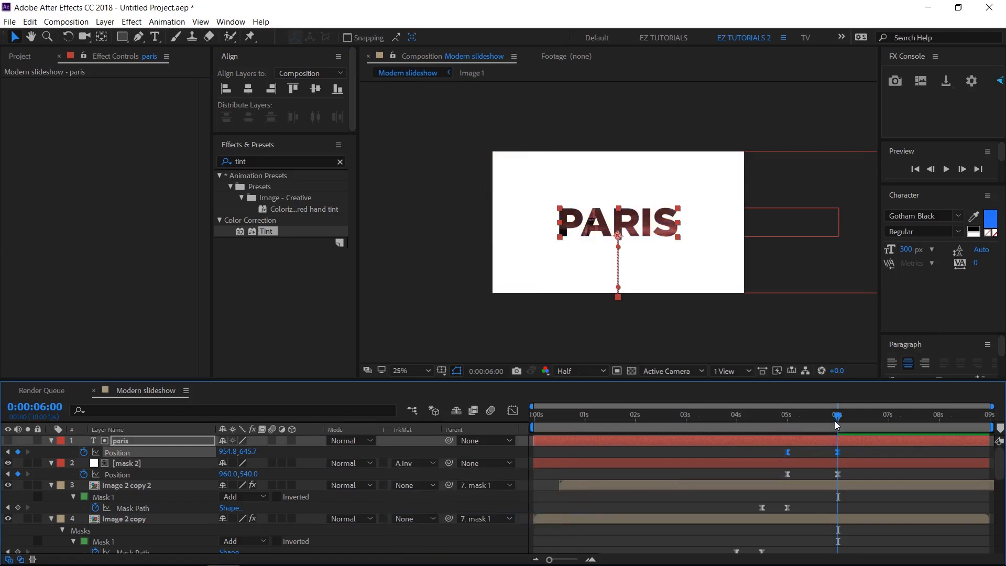
# Step: At 0:00:06:15, add hold-position keyframes for both the paris text and mask 2 at their current positions
pyautogui.moveTo(836, 416)
pyautogui.mouseDown()
pyautogui.moveTo(782, 425)
pyautogui.moveTo(838, 436)
pyautogui.mouseUp()
pyautogui.click(863, 418)
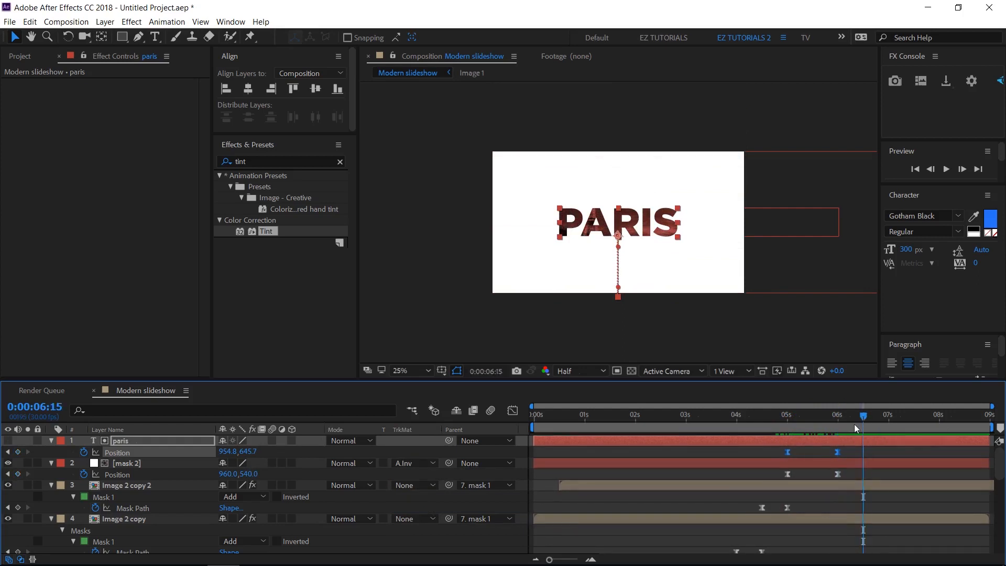
pyautogui.click(17, 451)
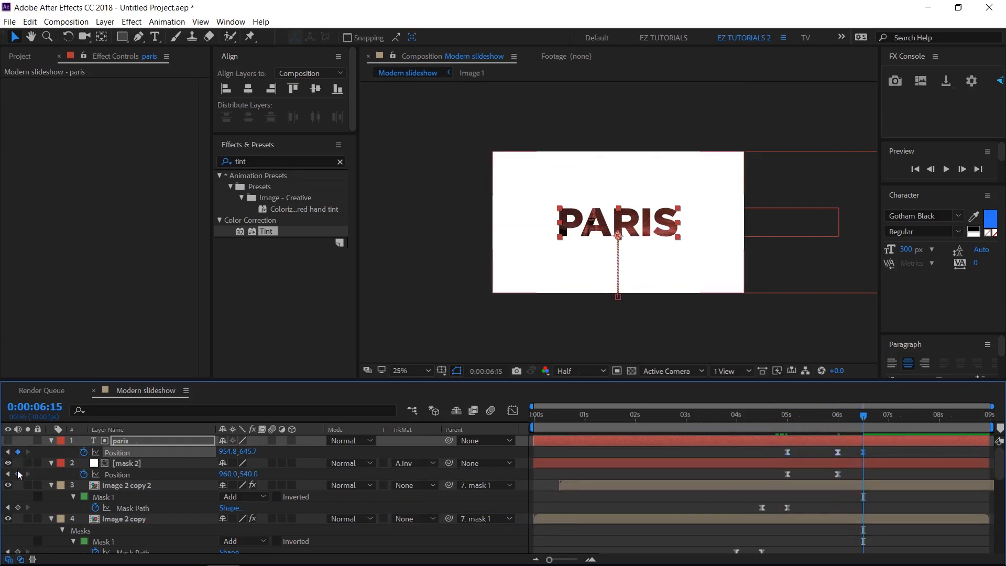
pyautogui.click(18, 474)
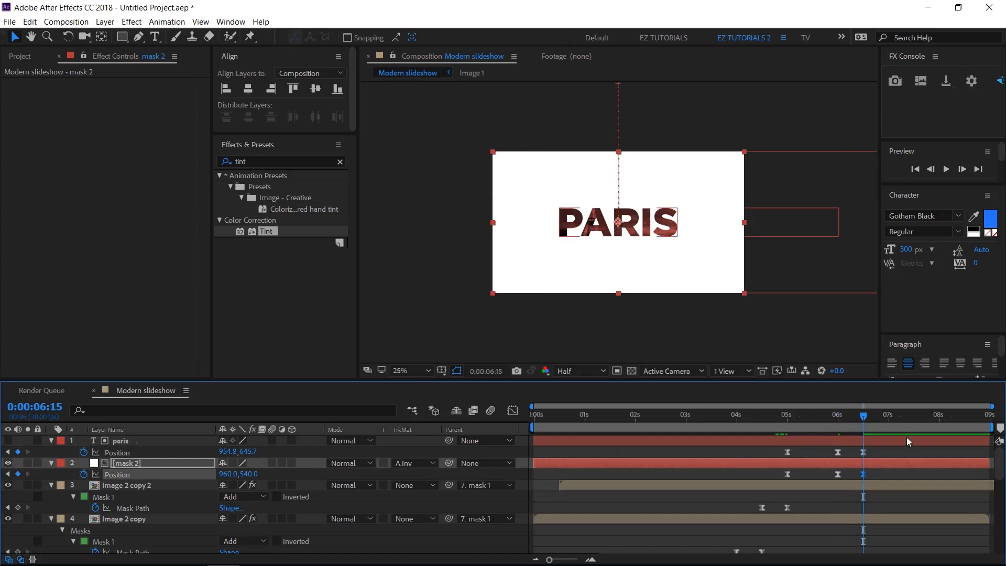
# Step: At 0:00:07:15, lower the paris text to Y 1105.7 and add 1080 to mask 2's Y position of 540
pyautogui.click(914, 417)
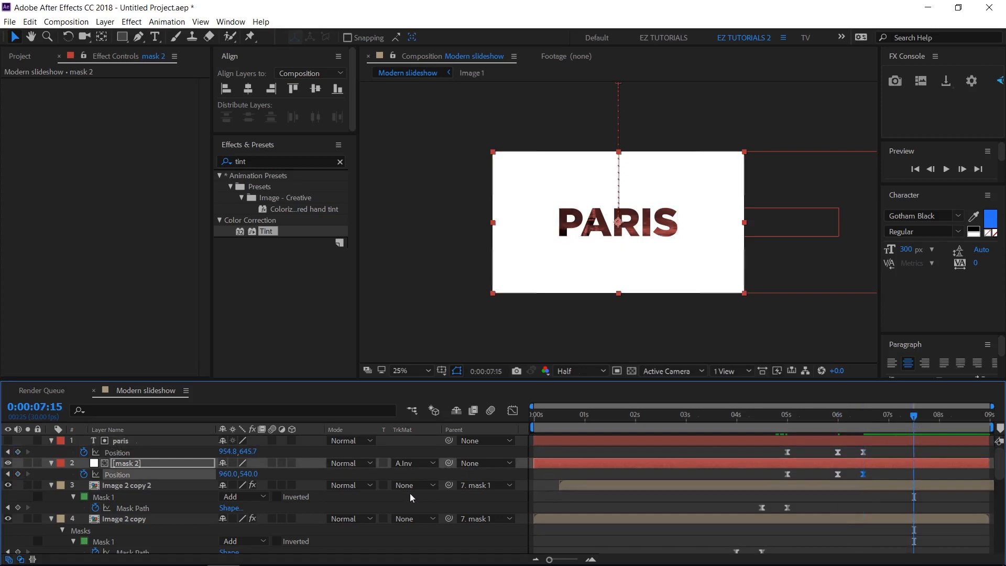
pyautogui.moveTo(249, 455); pyautogui.dragTo(598, 404)
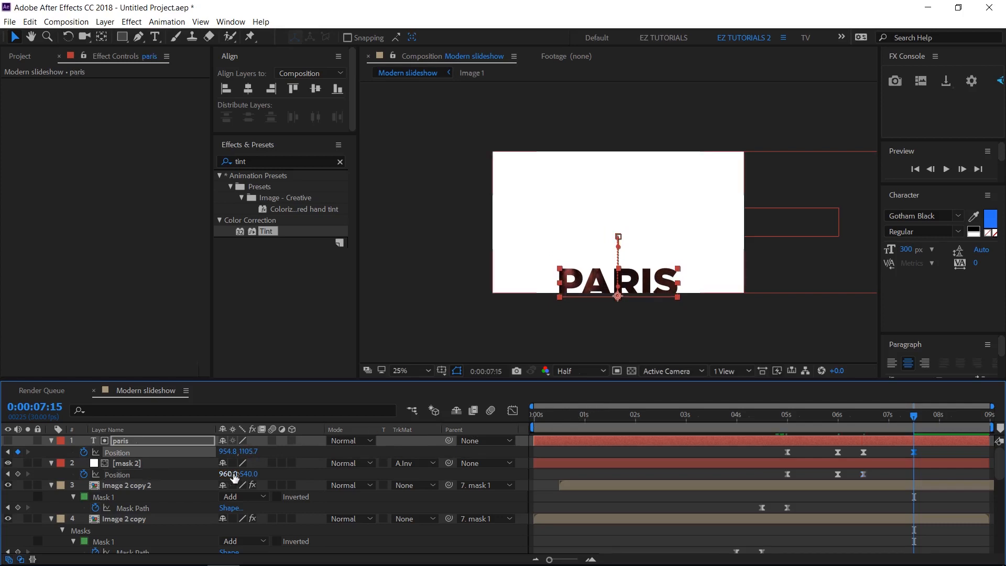
pyautogui.click(250, 474)
pyautogui.click(259, 474)
pyautogui.write('+1080')
pyautogui.press('Return')
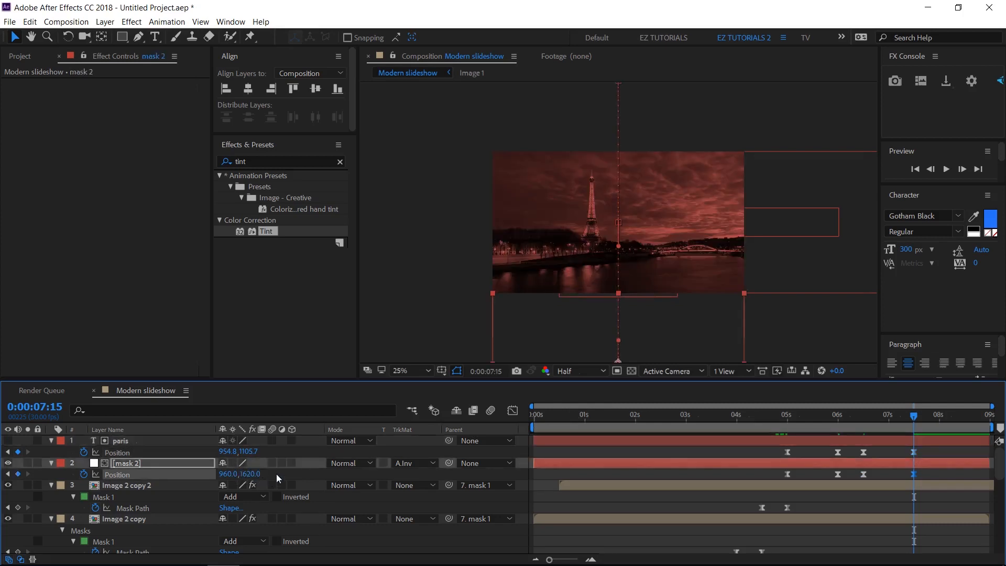
# Step: Place the Image 3 composition at the top of the layer stack at 0:00:07:15 and parent it to mask 2
pyautogui.click(19, 57)
pyautogui.moveTo(45, 198); pyautogui.dragTo(62, 440)
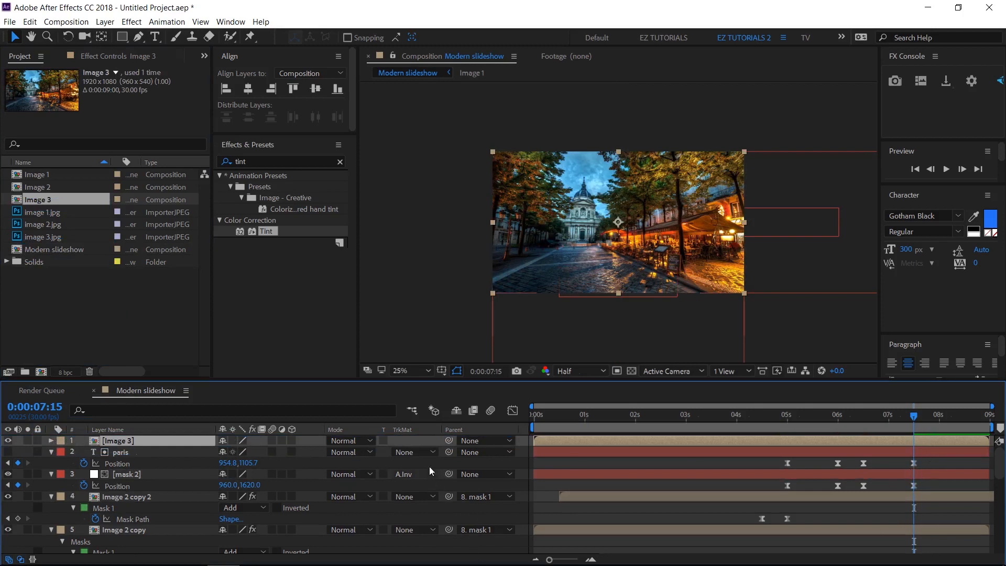
pyautogui.moveTo(452, 439); pyautogui.dragTo(169, 475)
pyautogui.moveTo(913, 416)
pyautogui.mouseDown()
pyautogui.moveTo(869, 420)
pyautogui.moveTo(913, 420)
pyautogui.mouseUp()
# Step: Duplicate the Image 3 layer as Image 3 copy and apply the Tint effect to the duplicate
pyautogui.hotkey('ctrl', 'd')
pyautogui.press('Return')
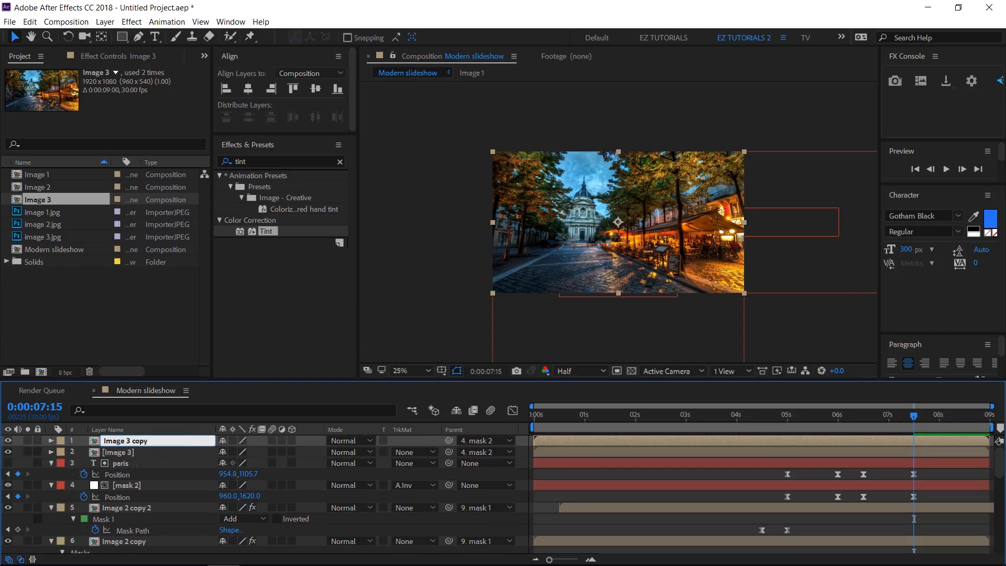
pyautogui.press('Return')
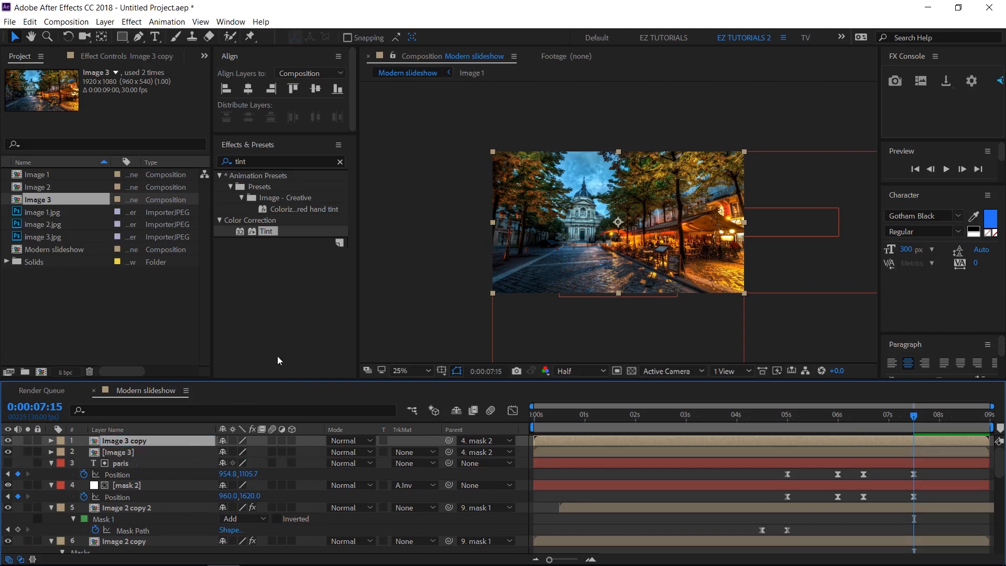
pyautogui.moveTo(265, 231); pyautogui.dragTo(147, 440)
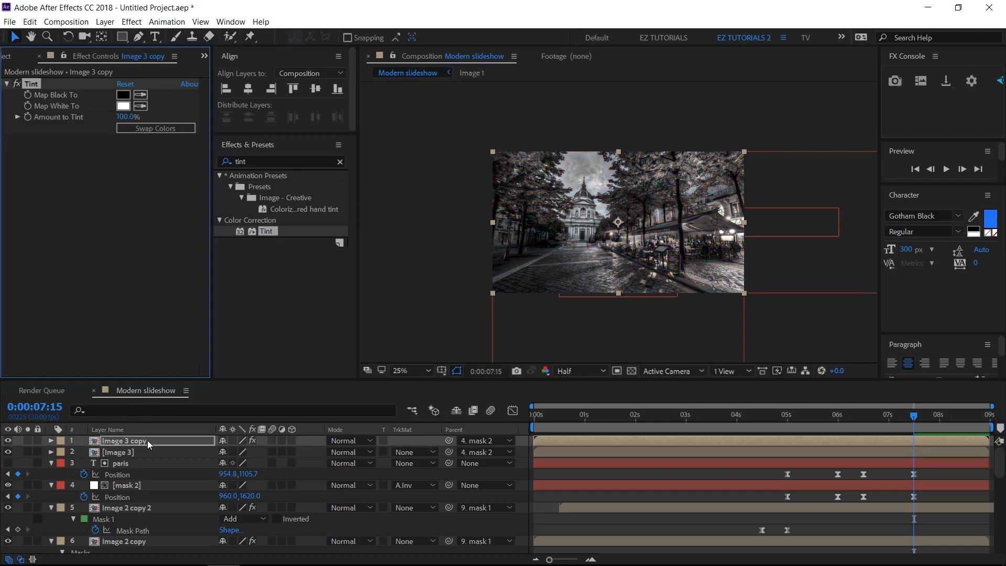
# Step: At 0:00:08:00, add a full-frame rectangular mask to the Image 3 copy layer and set a Mask Path keyframe
pyautogui.click(940, 419)
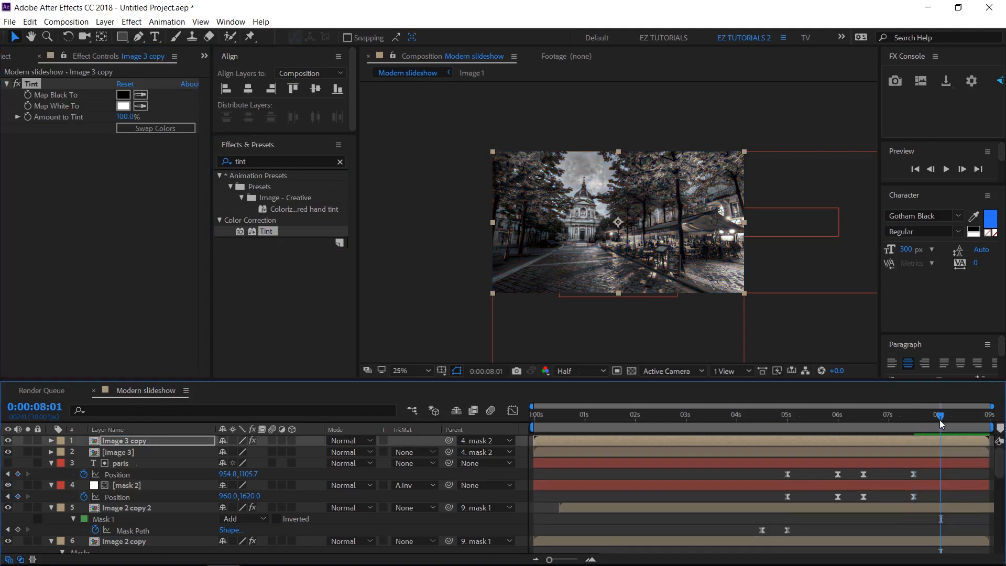
pyautogui.click(938, 420)
pyautogui.doubleClick(121, 38)
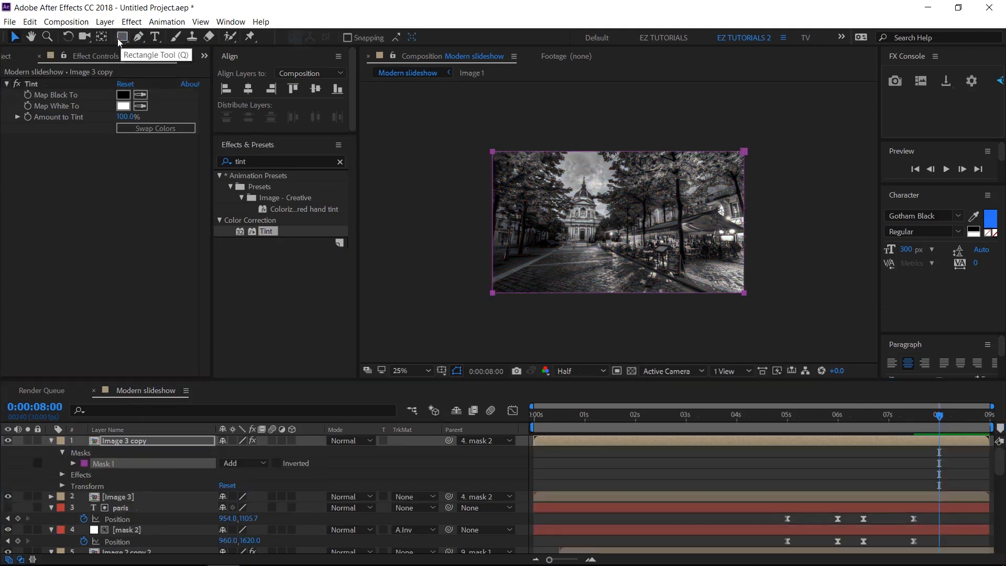
pyautogui.click(74, 464)
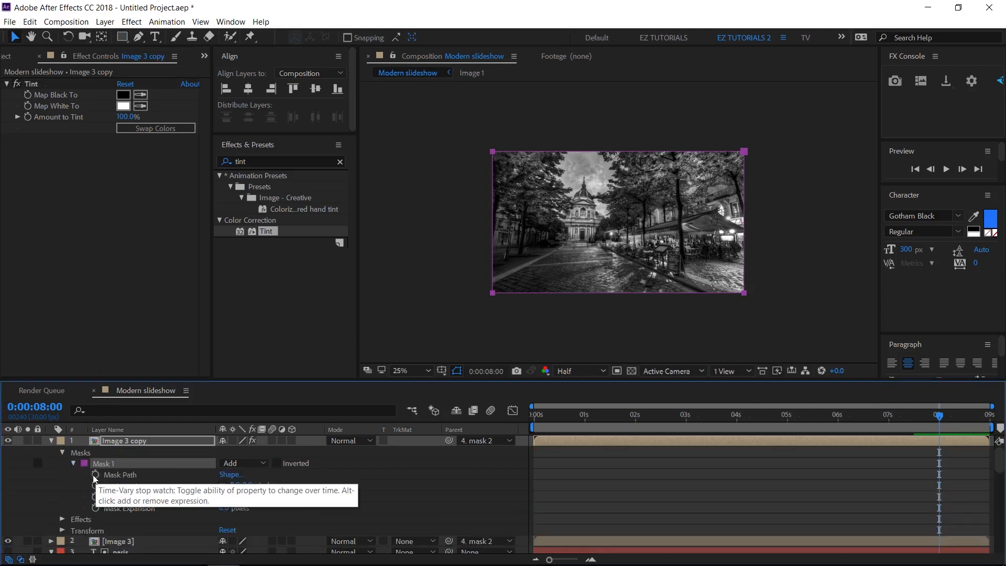
pyautogui.click(94, 475)
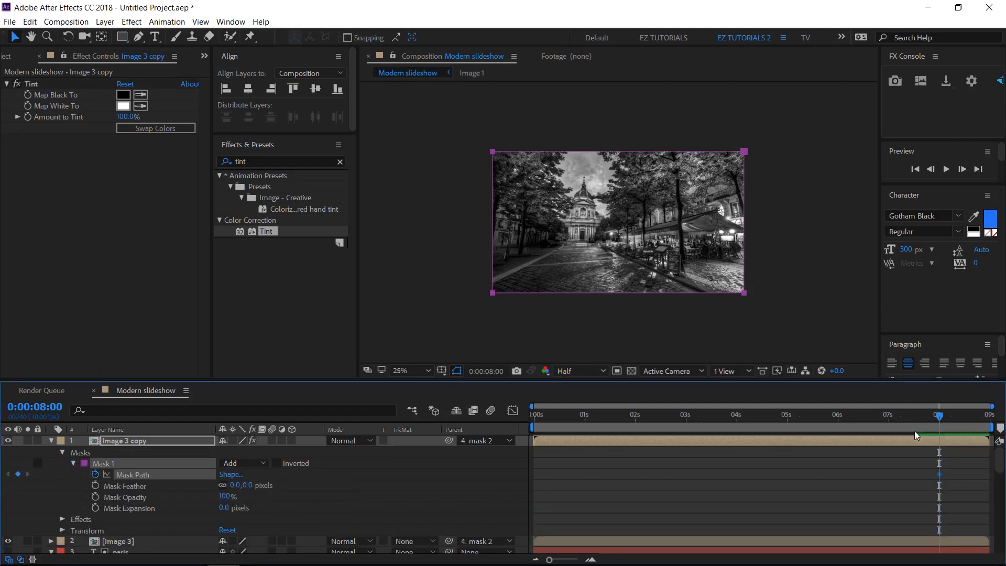
# Step: At 0:00:07:15, collapse the mask on Image 3 copy by moving its left edge onto the image's right edge
pyautogui.click(917, 417)
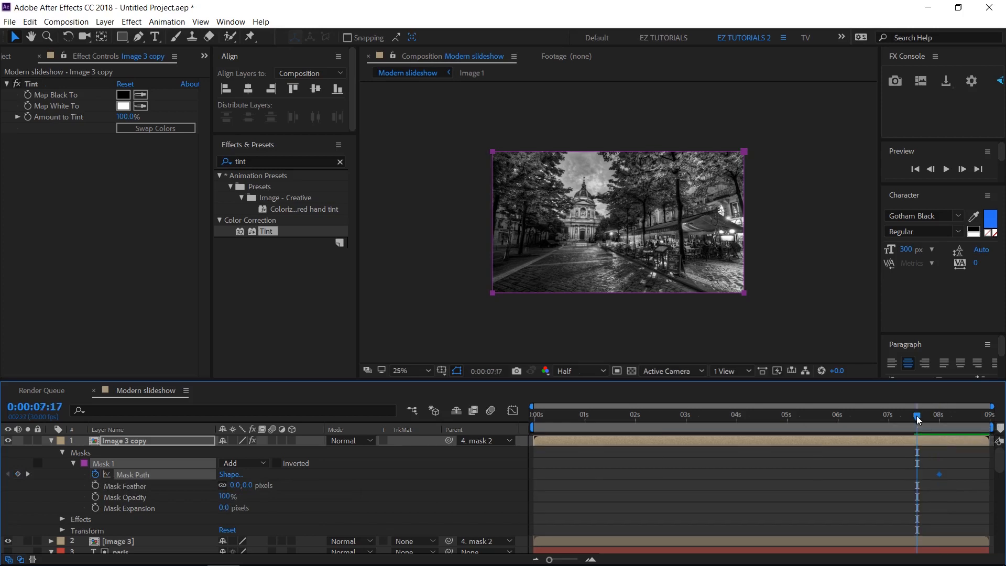
pyautogui.moveTo(917, 418); pyautogui.dragTo(914, 417)
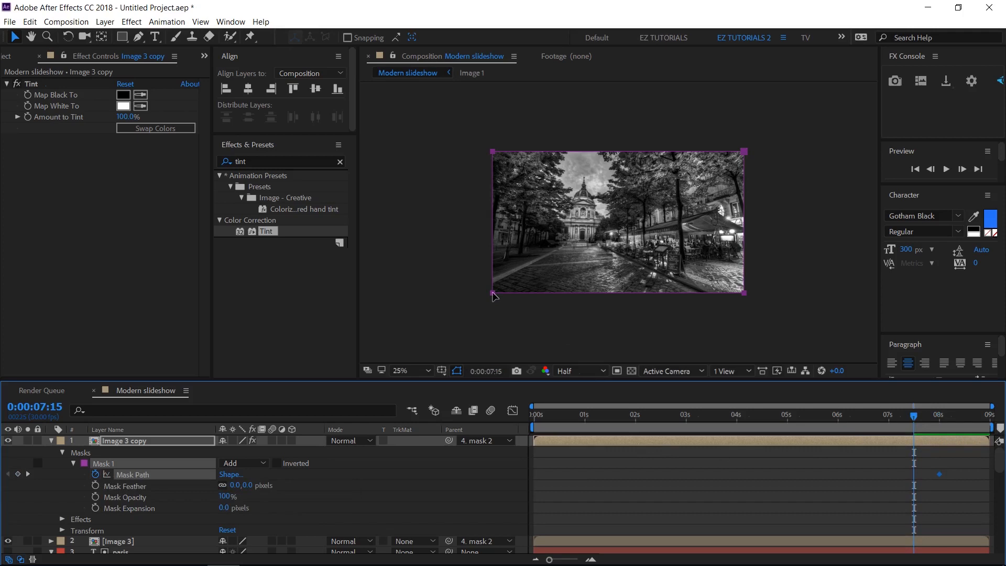
pyautogui.click(493, 295)
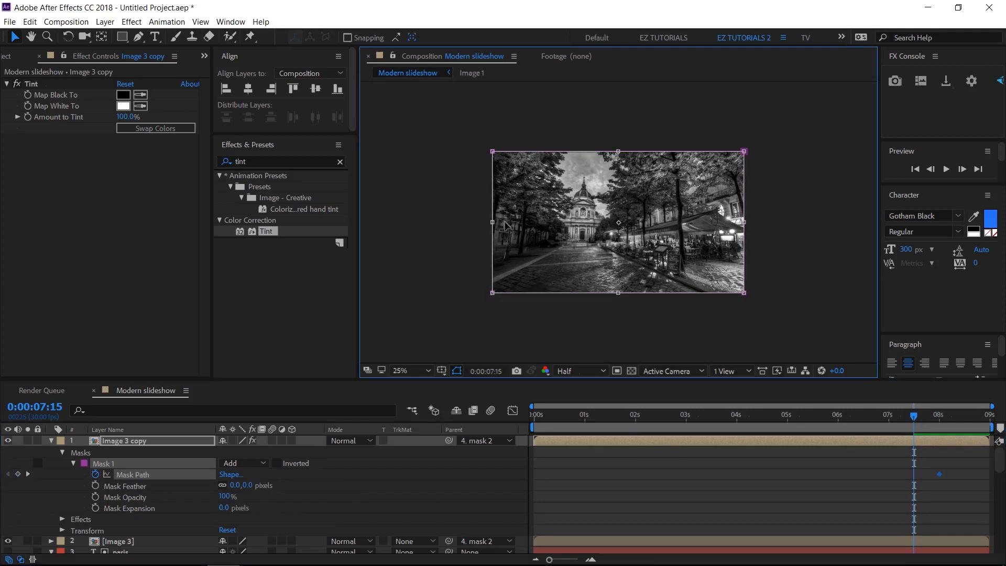
pyautogui.moveTo(506, 225); pyautogui.dragTo(744, 258)
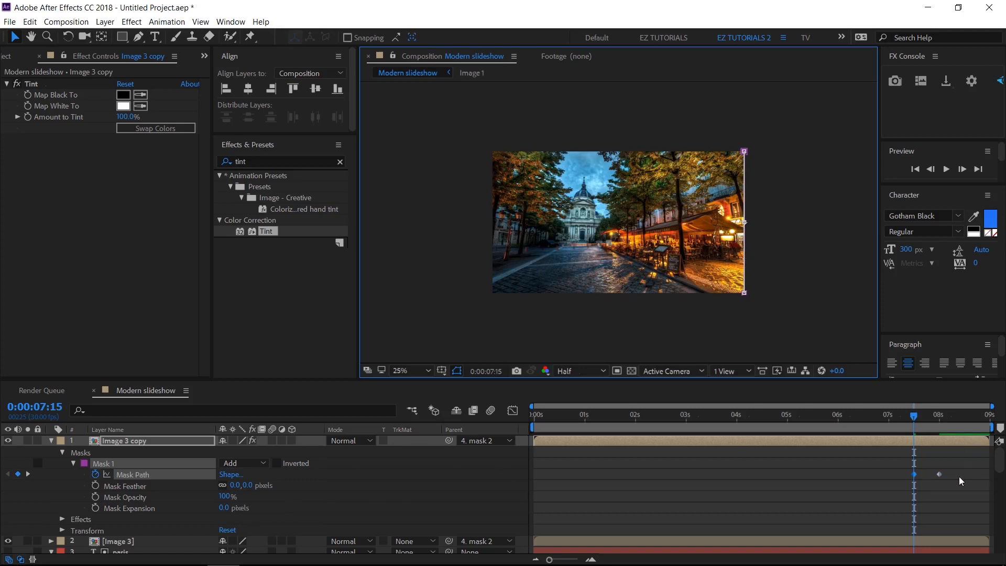
# Step: Apply Easy Ease to both Mask Path keyframes of the Image 3 copy layer
pyautogui.moveTo(960, 477); pyautogui.dragTo(887, 490)
pyautogui.rightClick(914, 476)
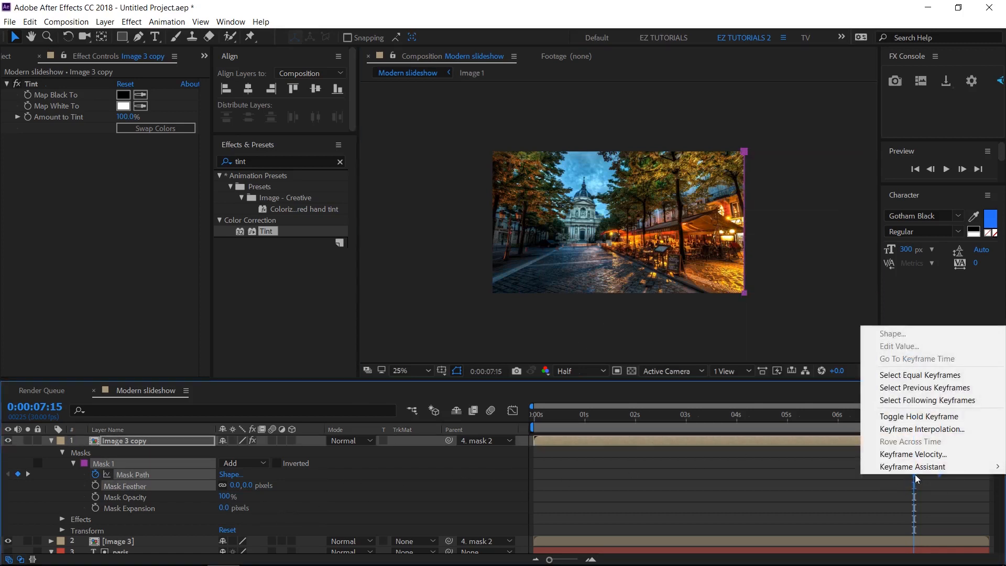
pyautogui.moveTo(916, 466)
pyautogui.click(733, 392)
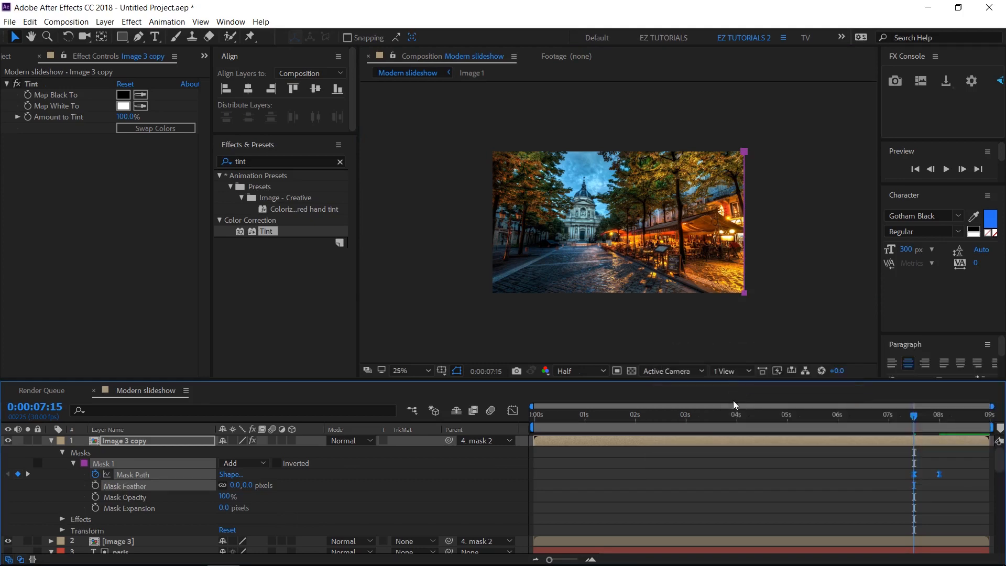
# Step: Duplicate the Image 3 copy layer, show the duplicate's animated properties, and go to 0:00:08:00
pyautogui.click(172, 444)
pyautogui.hotkey('ctrl', 'd')
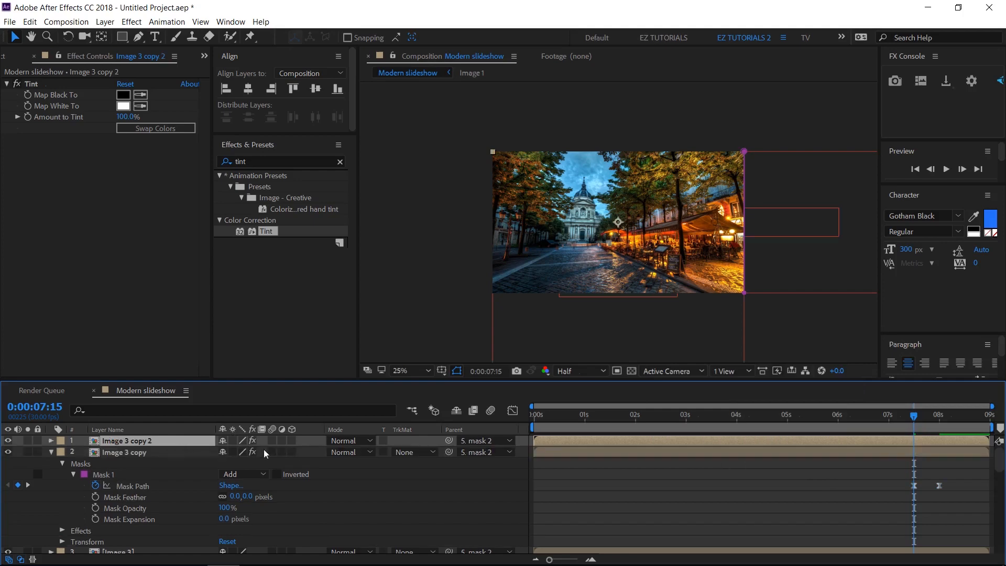
pyautogui.press('u')
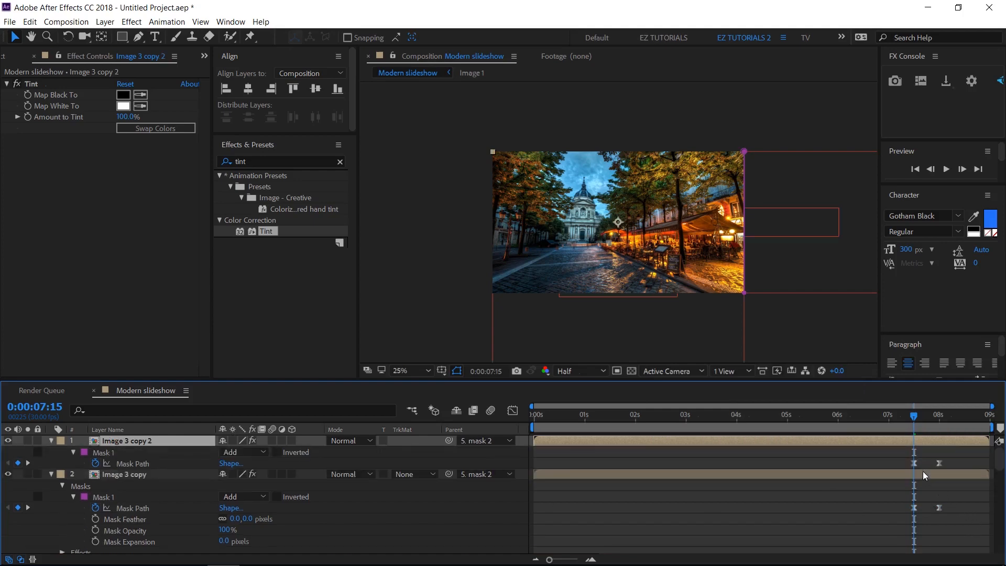
pyautogui.click(940, 425)
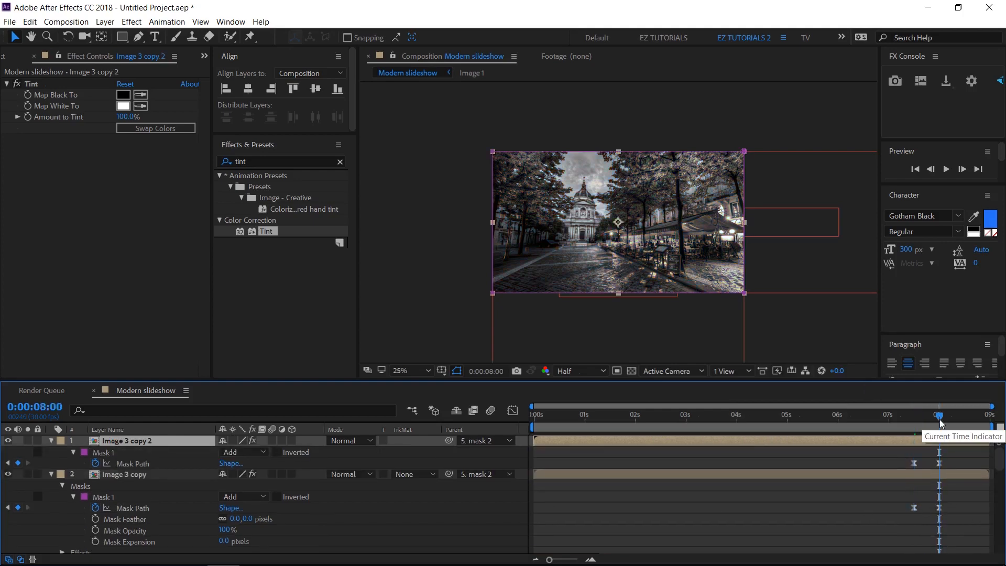
# Step: Tint the duplicate's whites dark green 467D2C and shift the layer so its mask reveal starts at 0:00:08:00
pyautogui.click(124, 106)
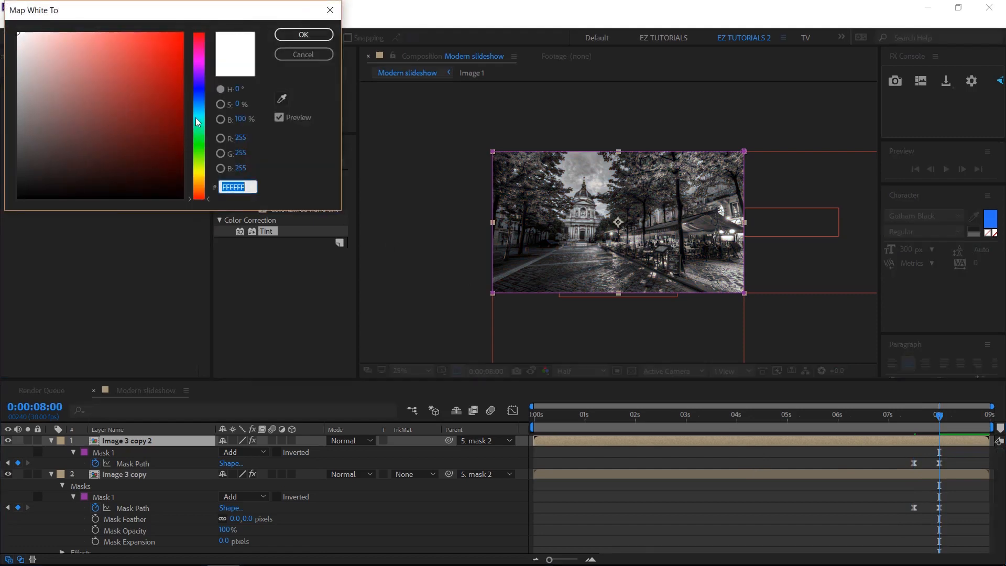
pyautogui.click(201, 152)
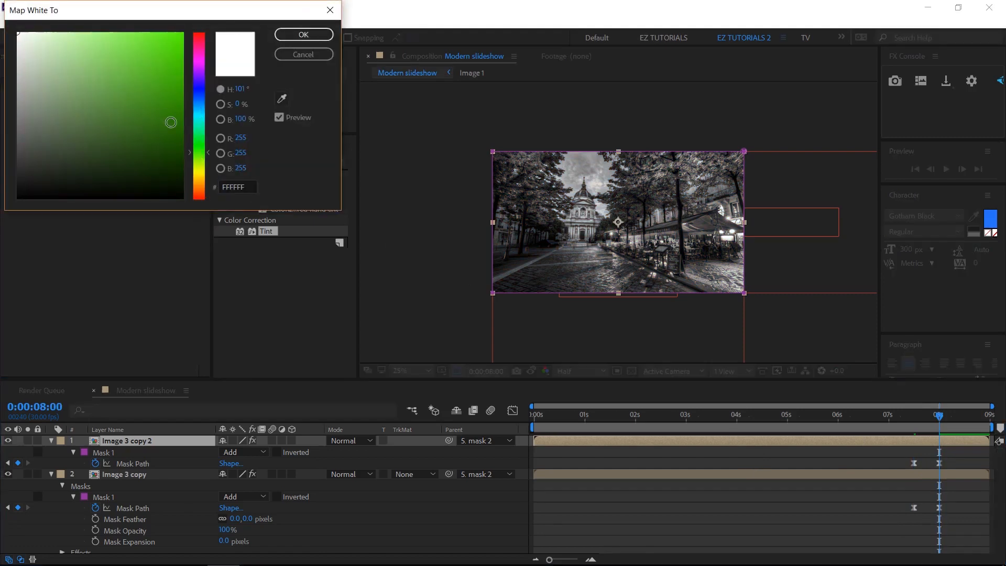
pyautogui.click(125, 117)
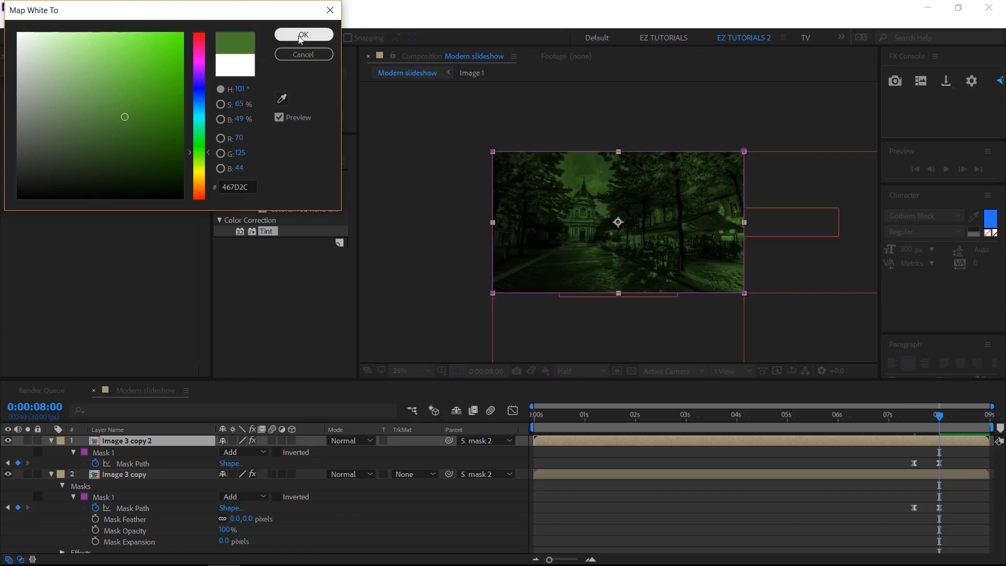
pyautogui.click(298, 35)
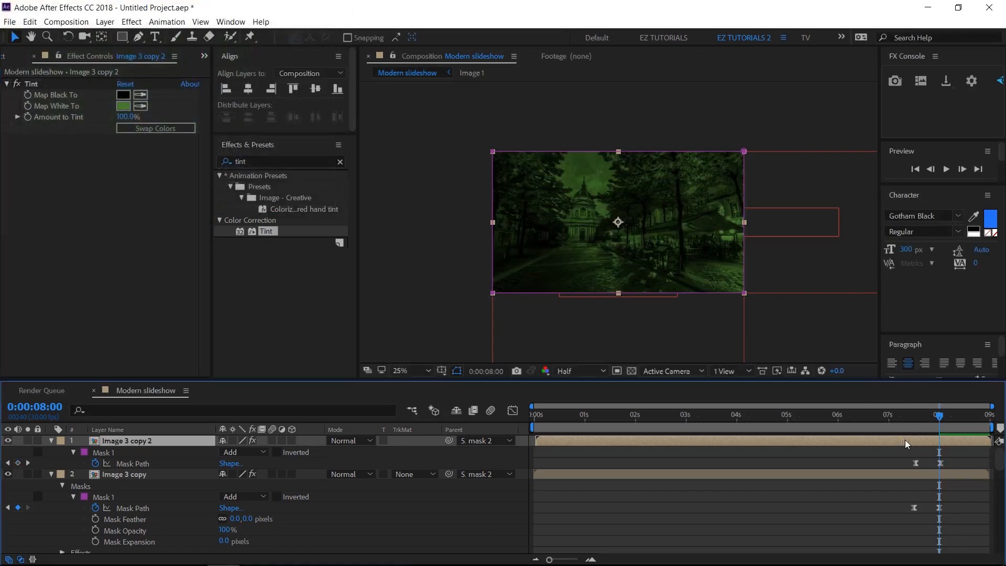
pyautogui.moveTo(904, 439); pyautogui.dragTo(929, 438)
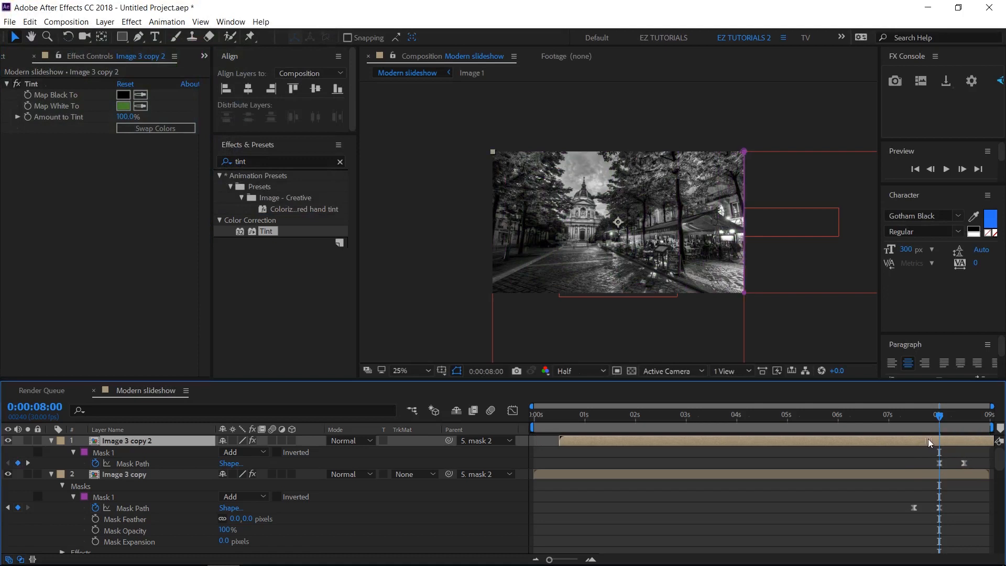
# Step: Collapse the layers, reveal the animated properties of all of them, and select every keyframe in the composition
pyautogui.click(52, 439)
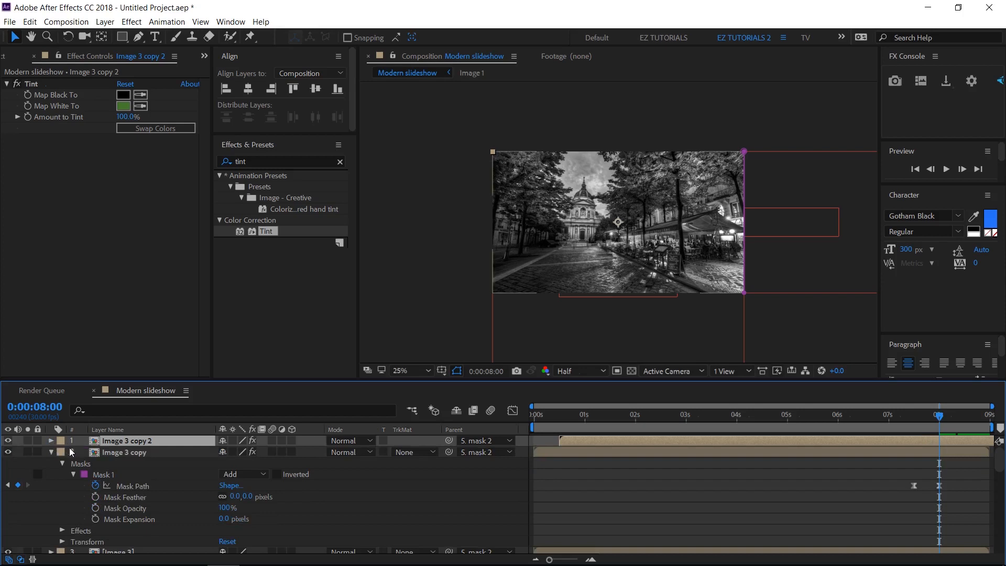
pyautogui.keyDown('shift'); pyautogui.click(72, 453); pyautogui.keyUp('shift')
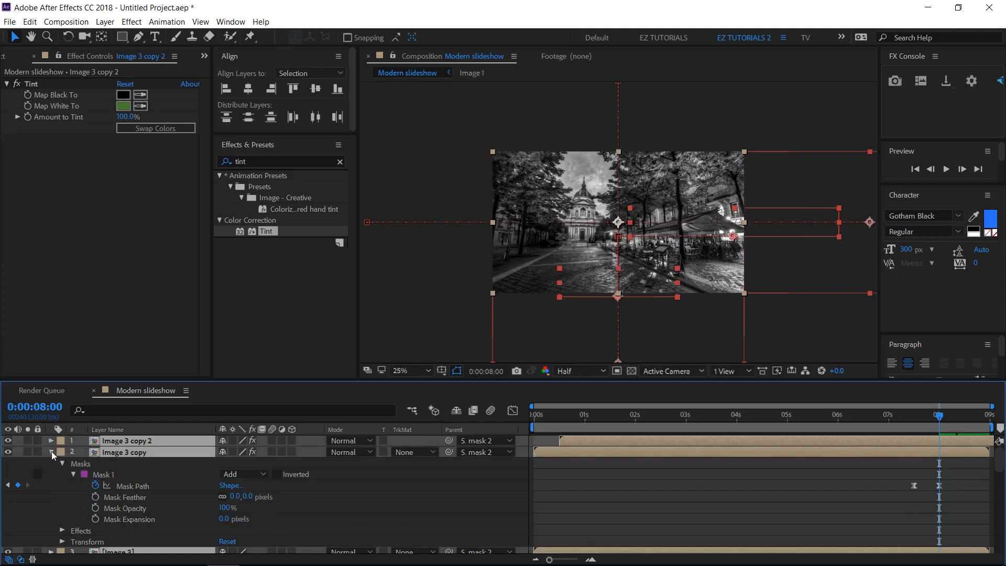
pyautogui.click(52, 451)
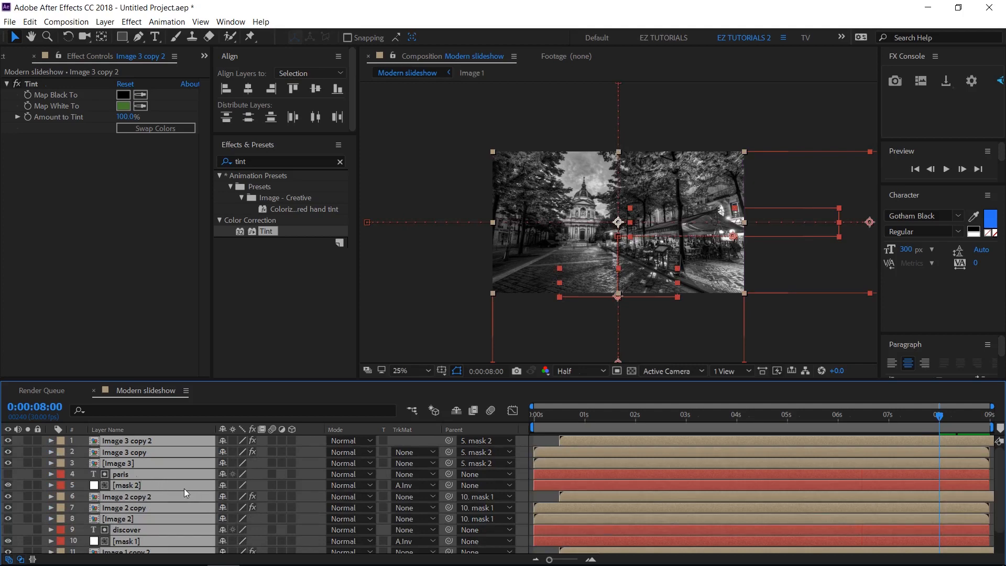
pyautogui.press('u')
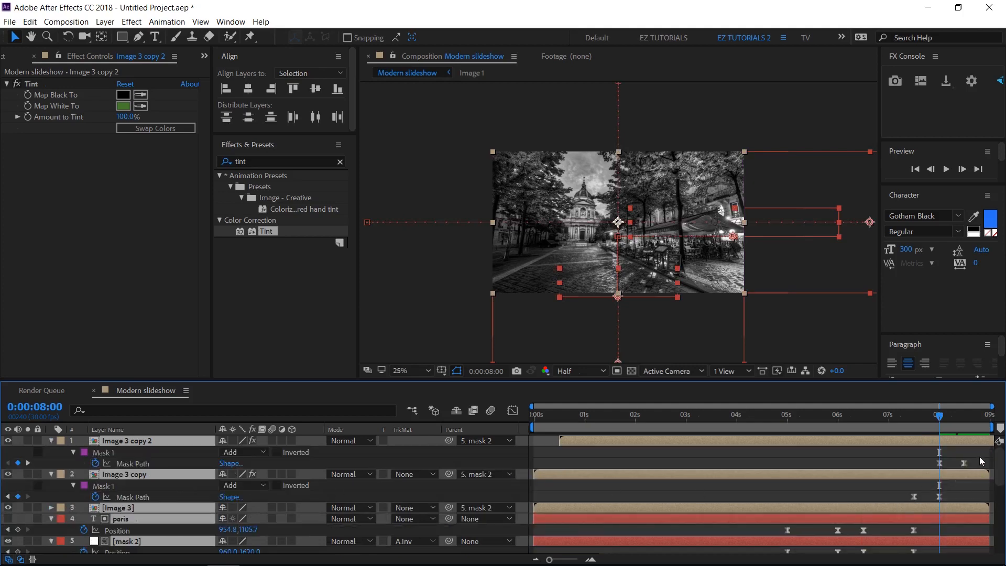
pyautogui.moveTo(979, 451); pyautogui.dragTo(551, 549)
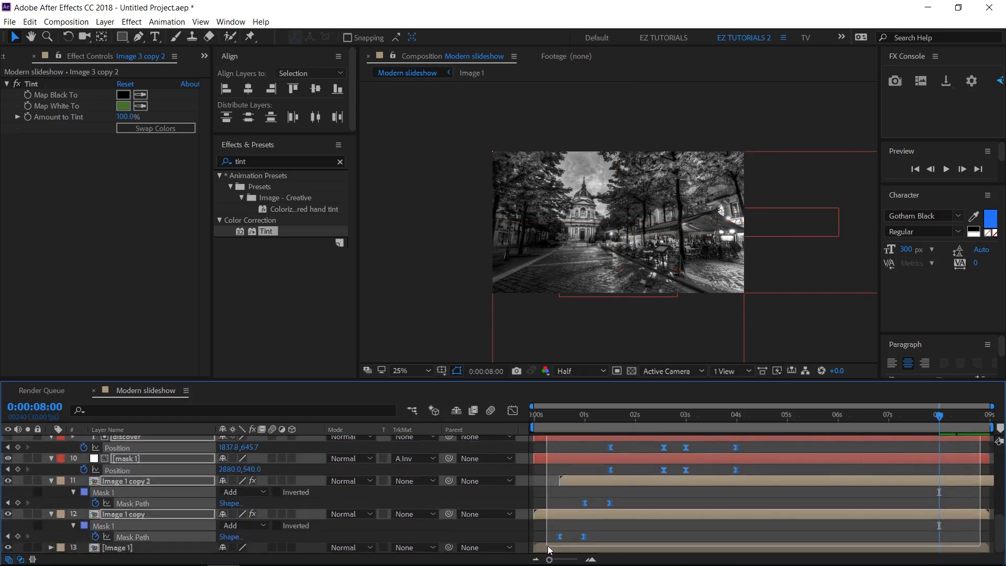
pyautogui.moveTo(548, 546); pyautogui.dragTo(548, 547)
# Step: Reshape the speed graph of all keyframes so each move peaks early and eases out slowly, and collapse the layers again
pyautogui.click(514, 409)
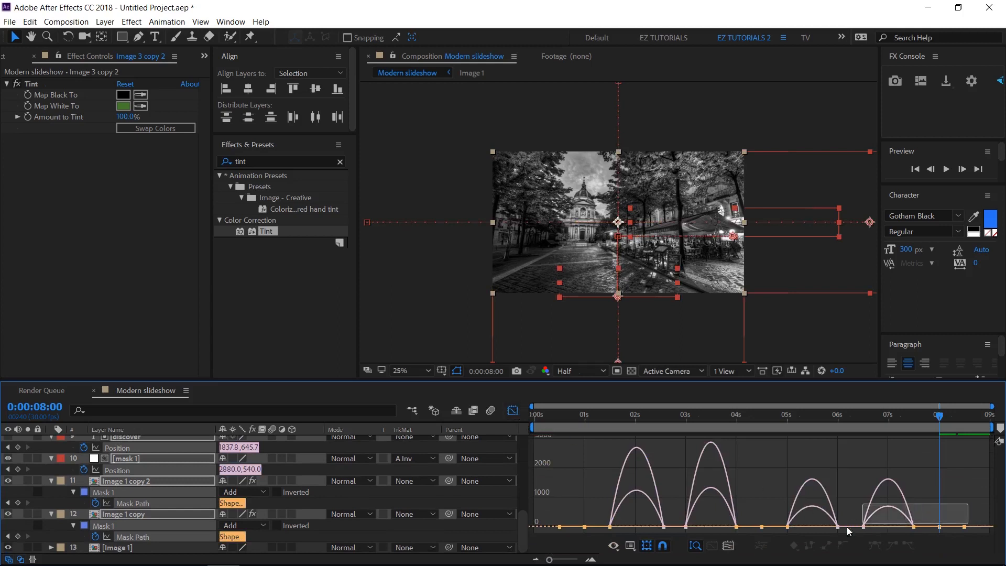
pyautogui.moveTo(847, 527); pyautogui.dragTo(559, 532)
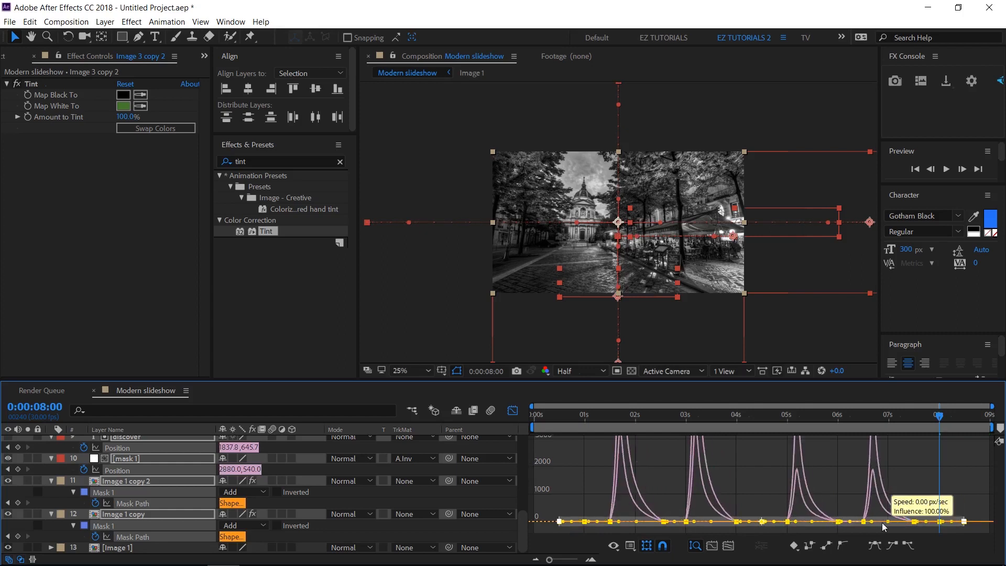
pyautogui.moveTo(856, 523); pyautogui.dragTo(846, 526)
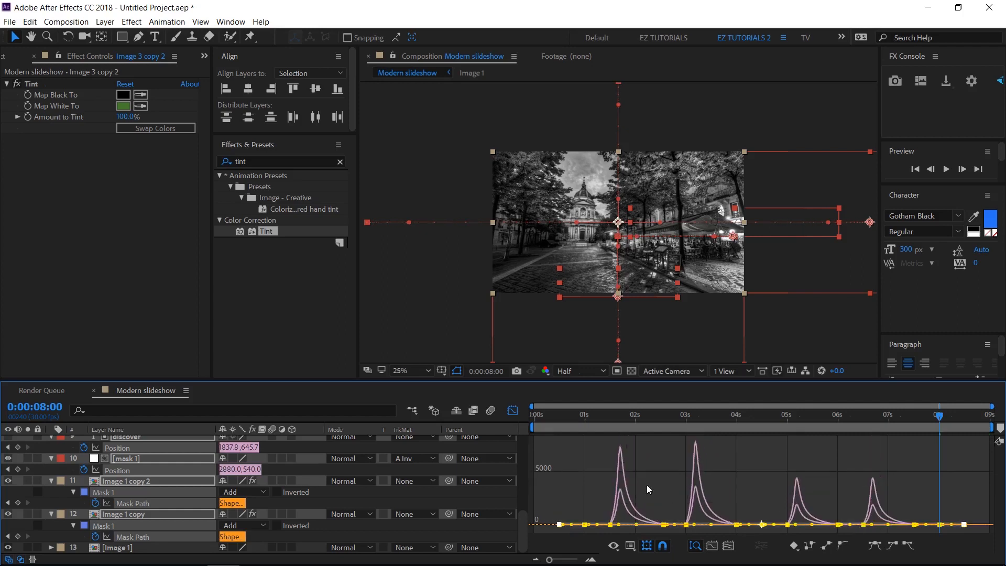
pyautogui.click(516, 411)
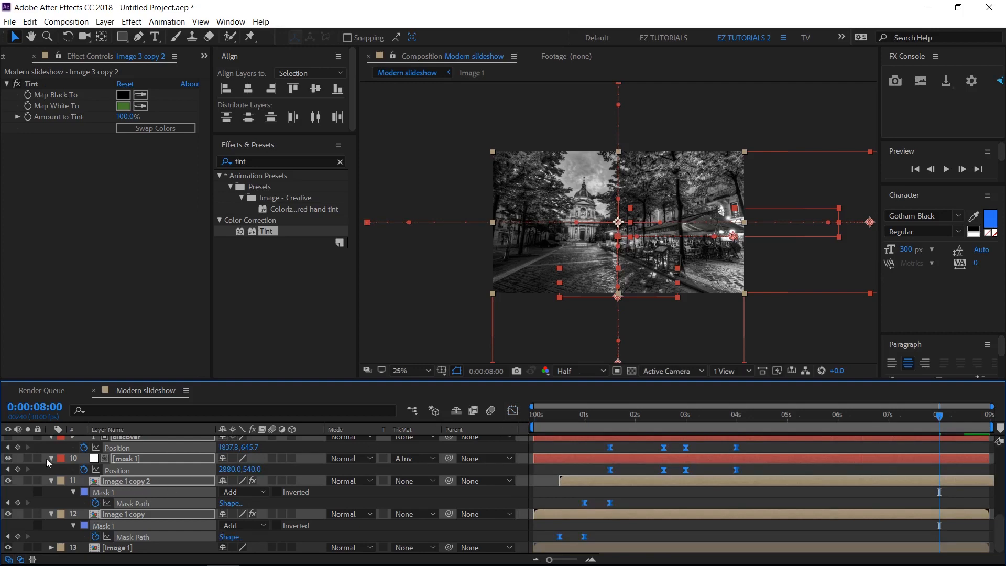
pyautogui.press('u')
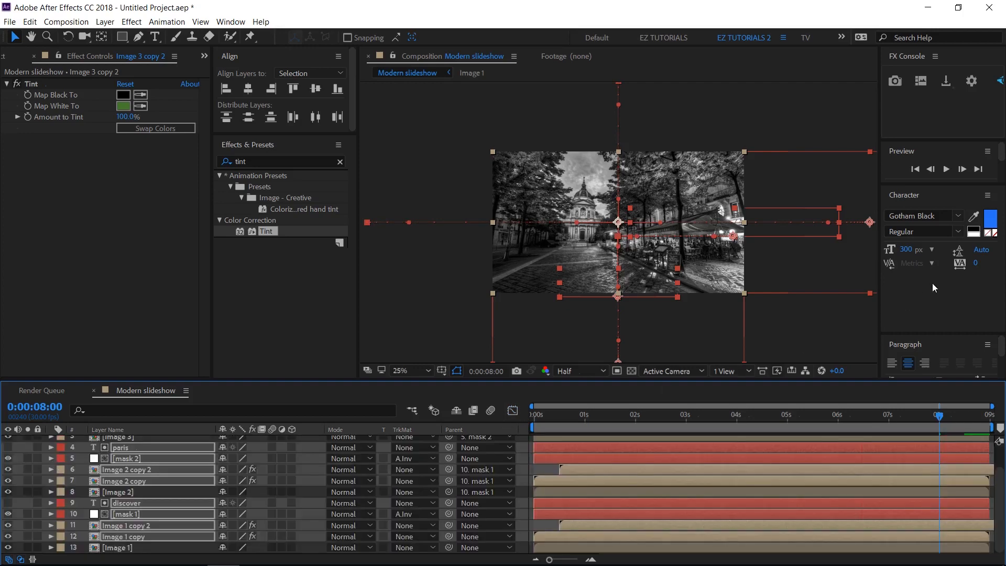
# Step: Preview the slideshow from the start with the composition view magnification set to Fit up to 100%
pyautogui.click(915, 170)
pyautogui.click(945, 170)
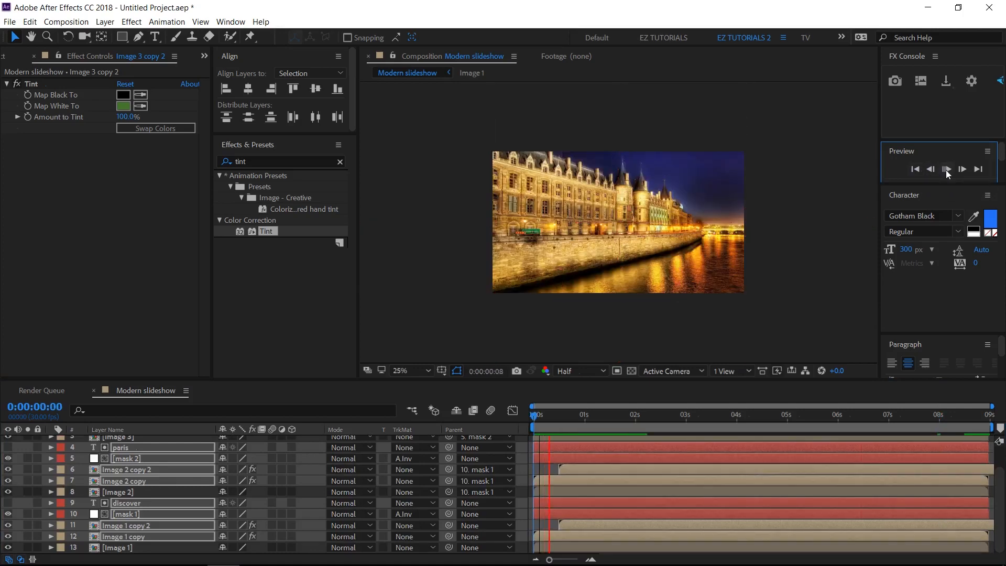
pyautogui.click(423, 373)
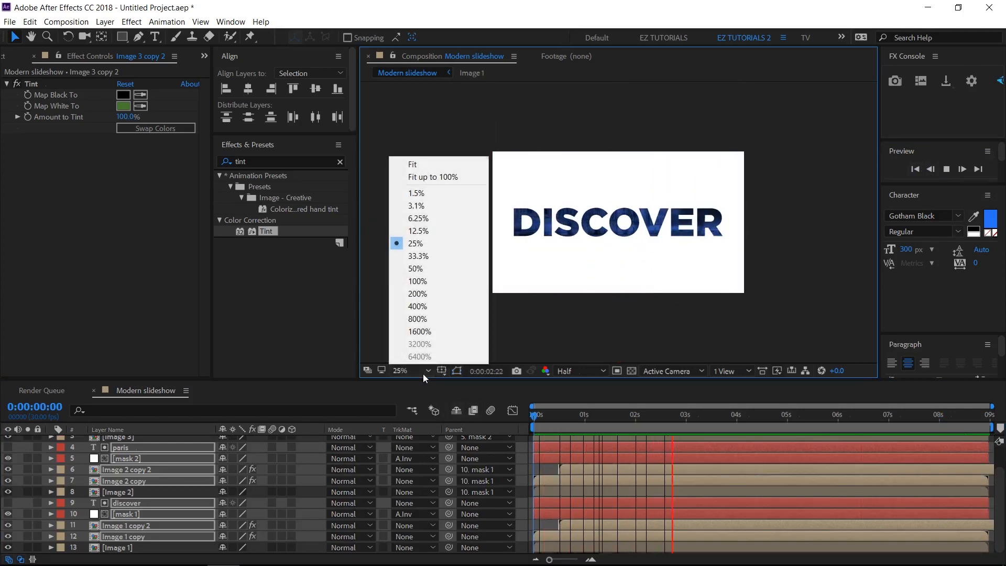
pyautogui.click(421, 176)
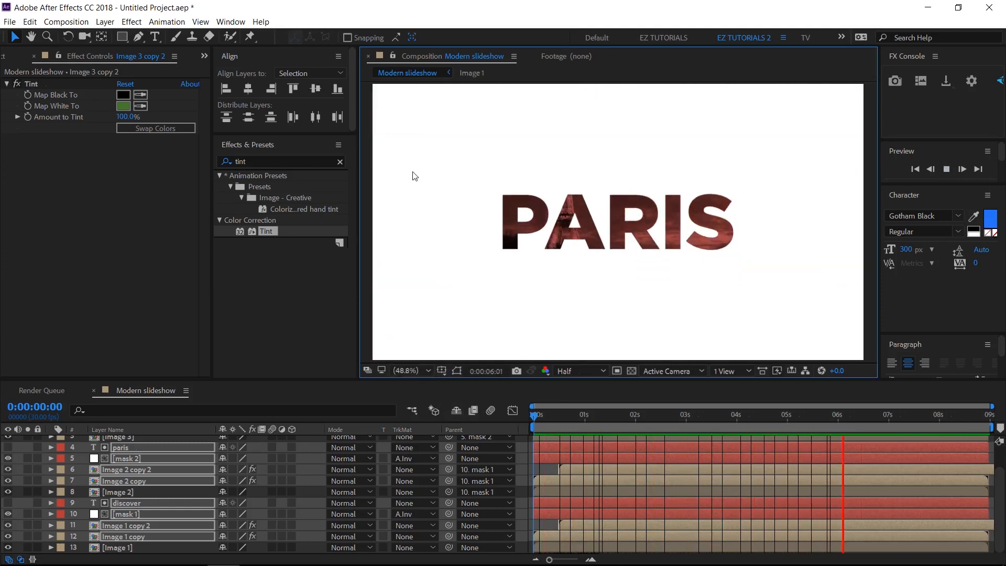